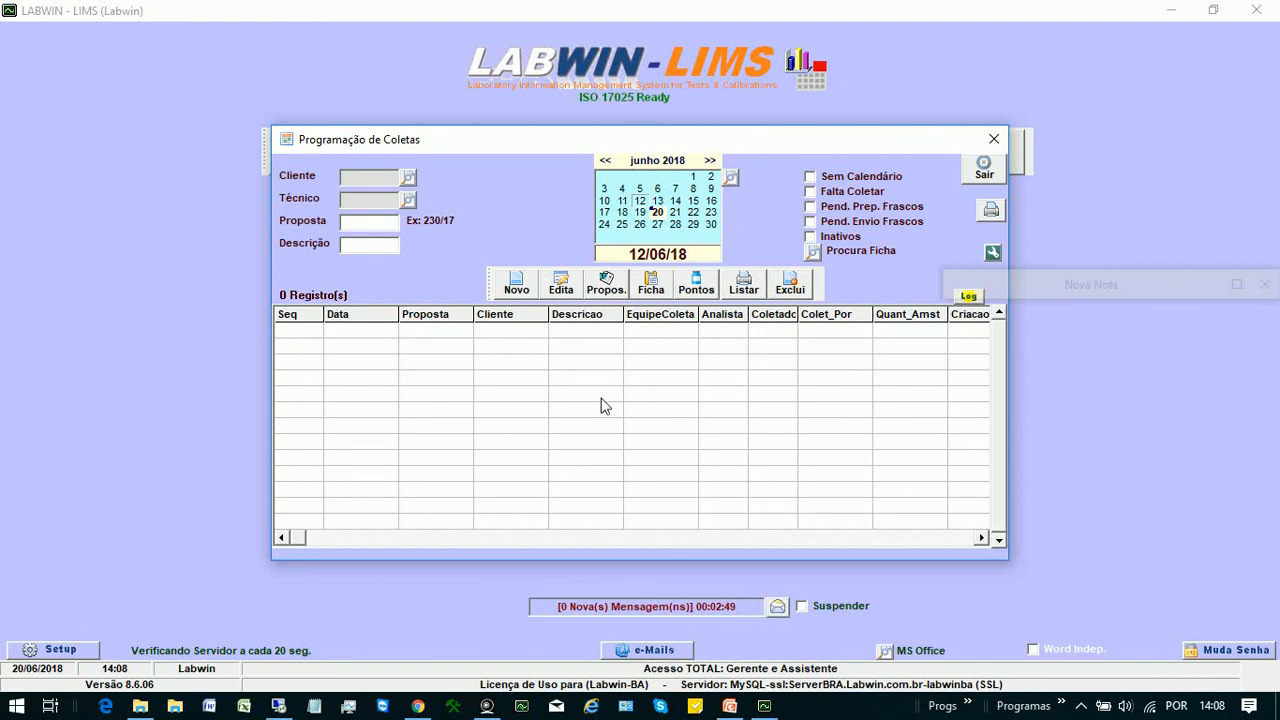
View the collections scheduled for 20/06/18, then close the collection schedule
click(657, 214)
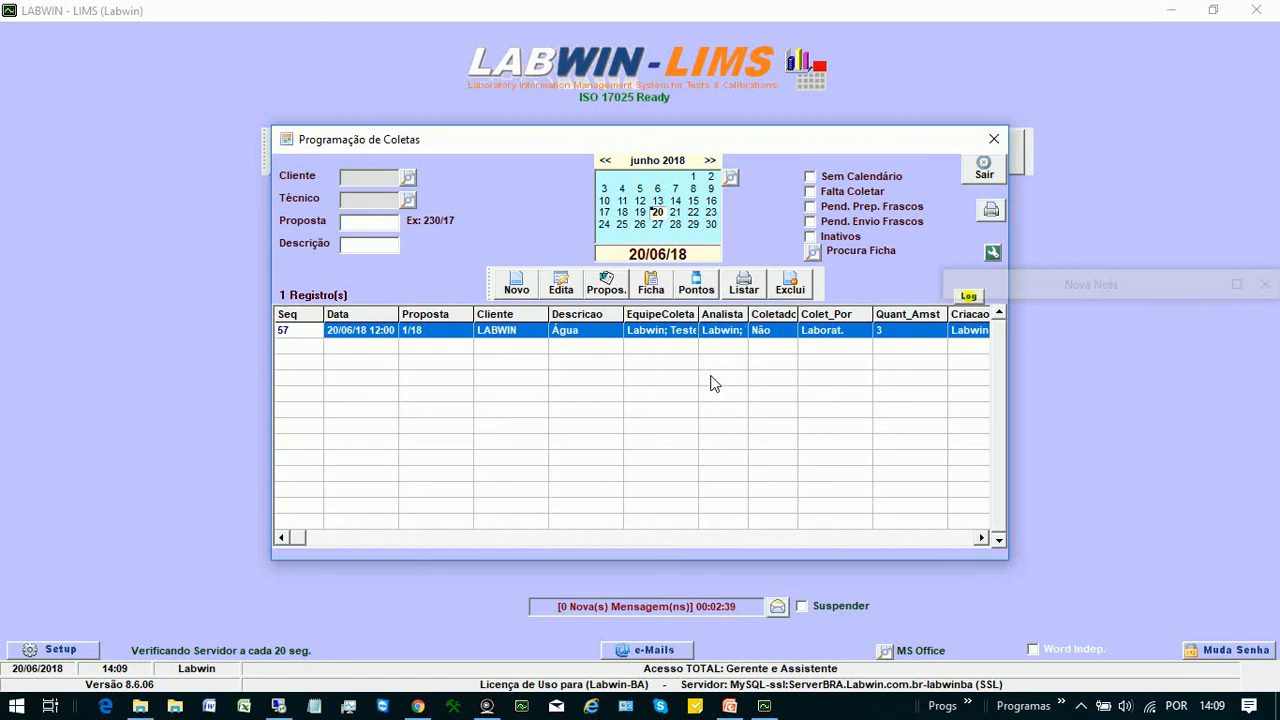
click(984, 168)
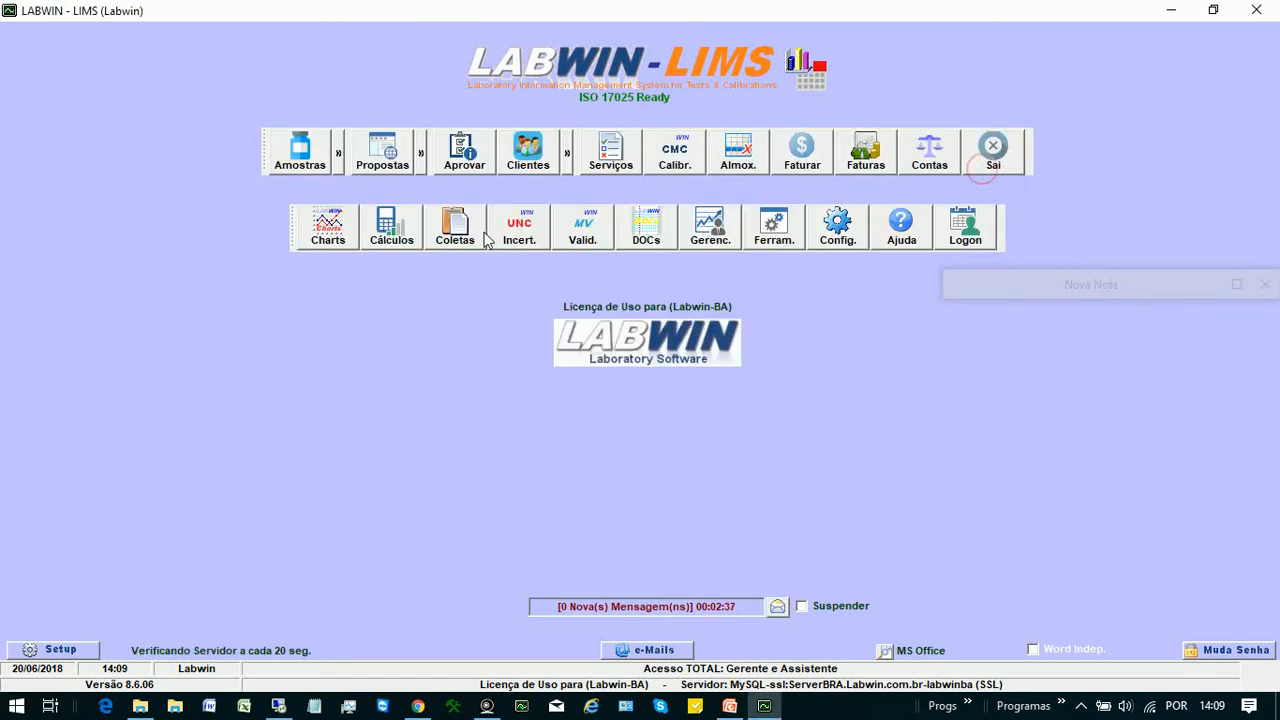
Open the collection schedule linked to the accepted COL service proposal 1/18 from its budget and proposal details
click(382, 152)
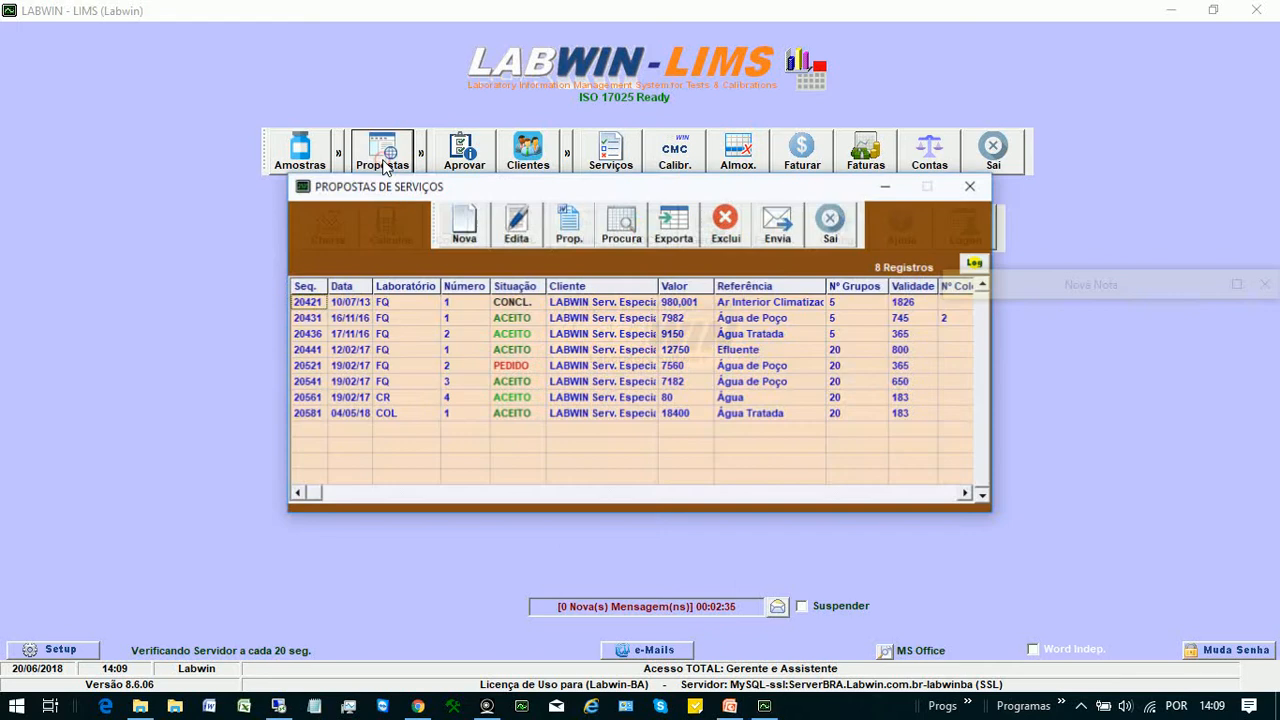
click(504, 318)
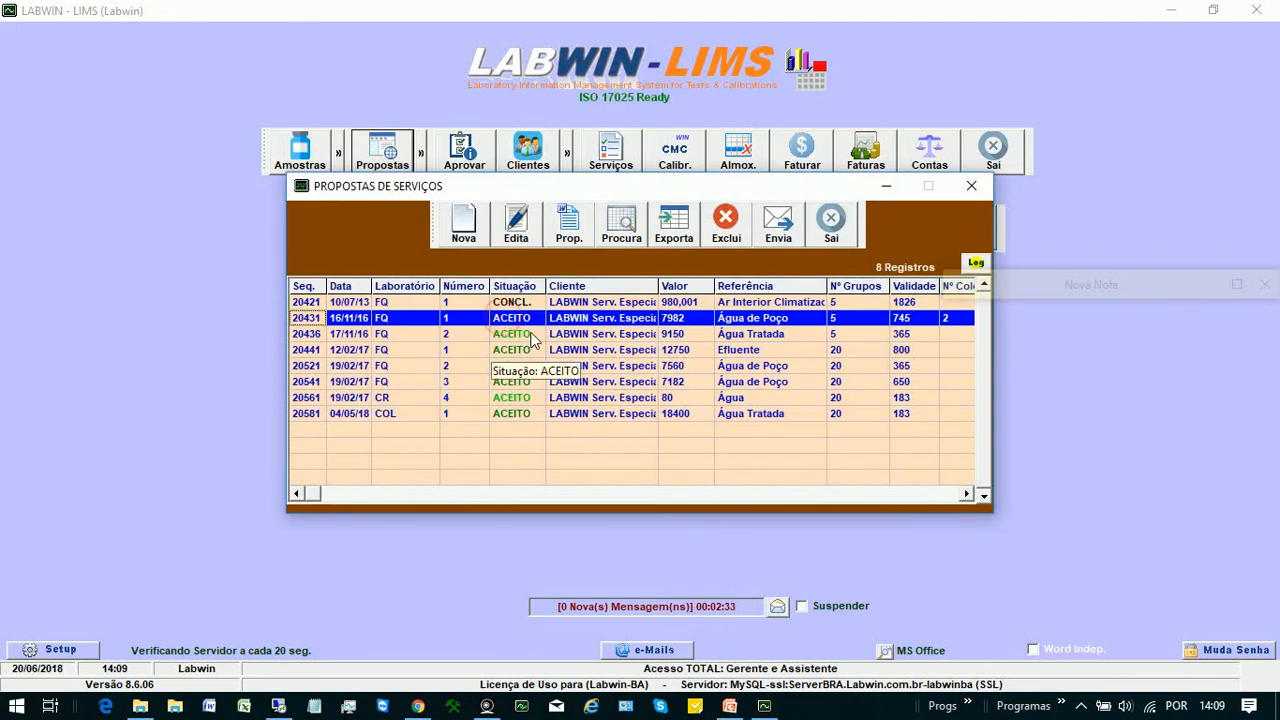
click(571, 416)
click(517, 229)
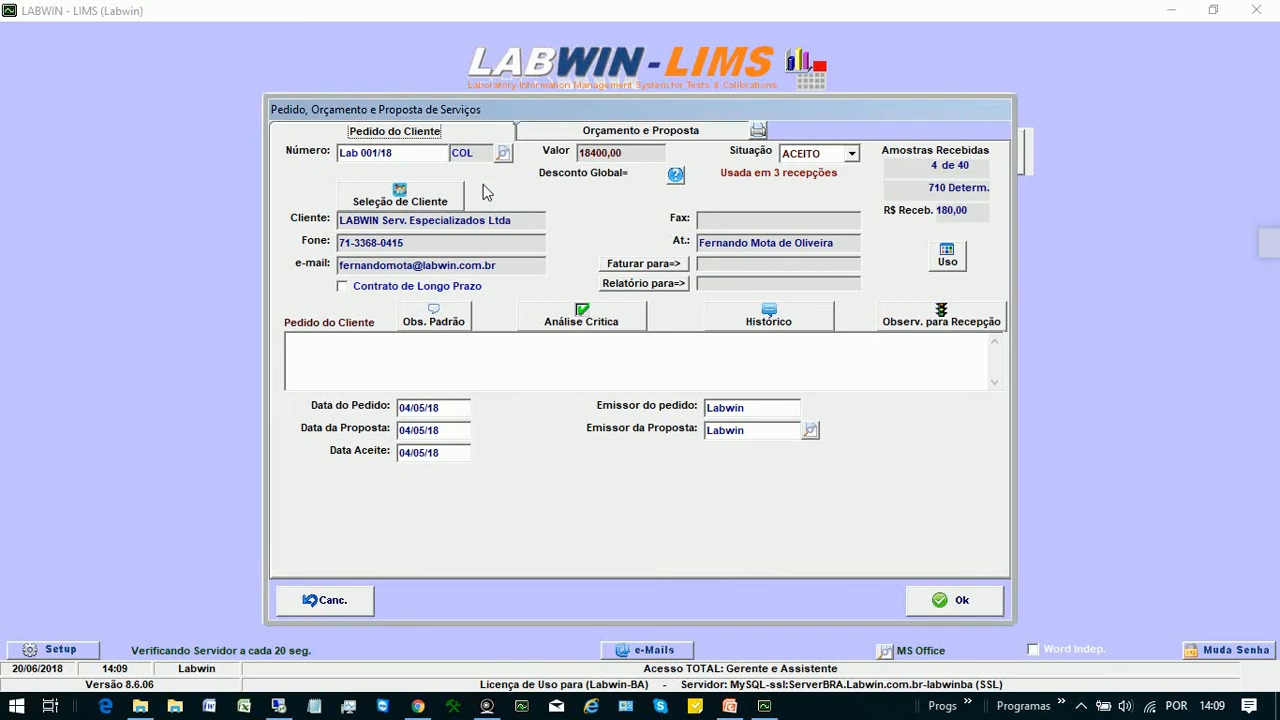
click(575, 130)
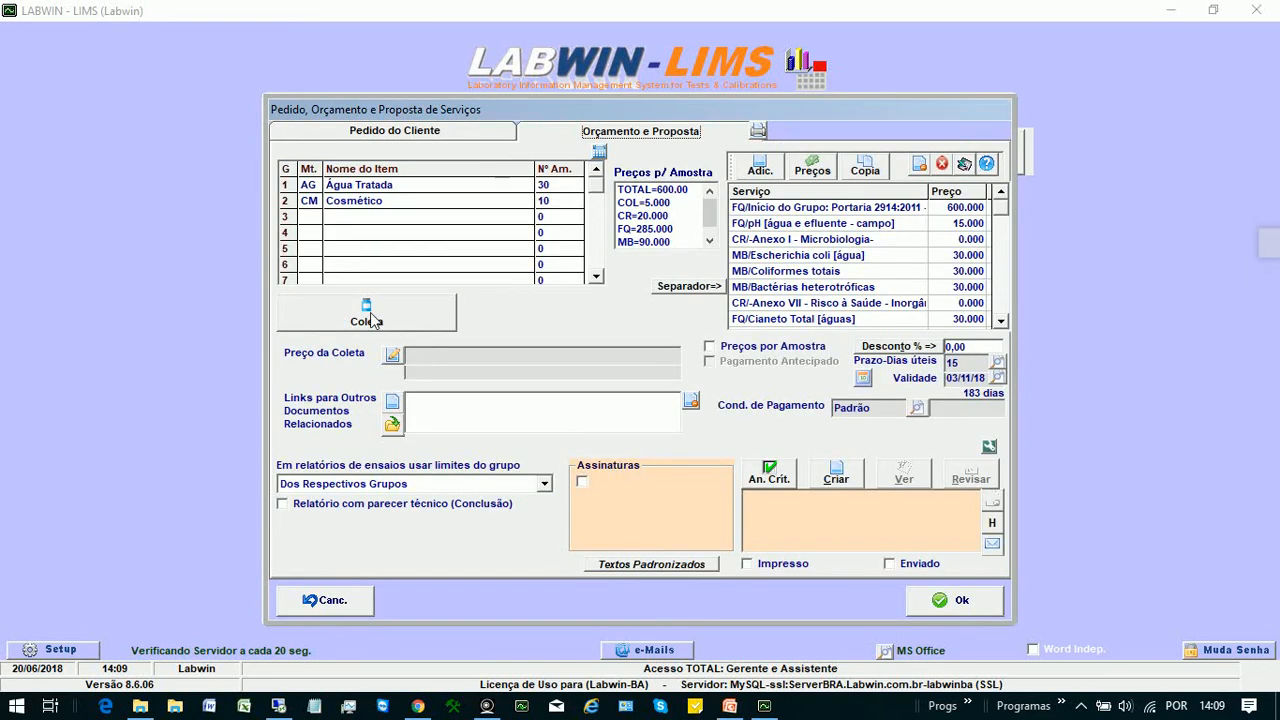
click(363, 313)
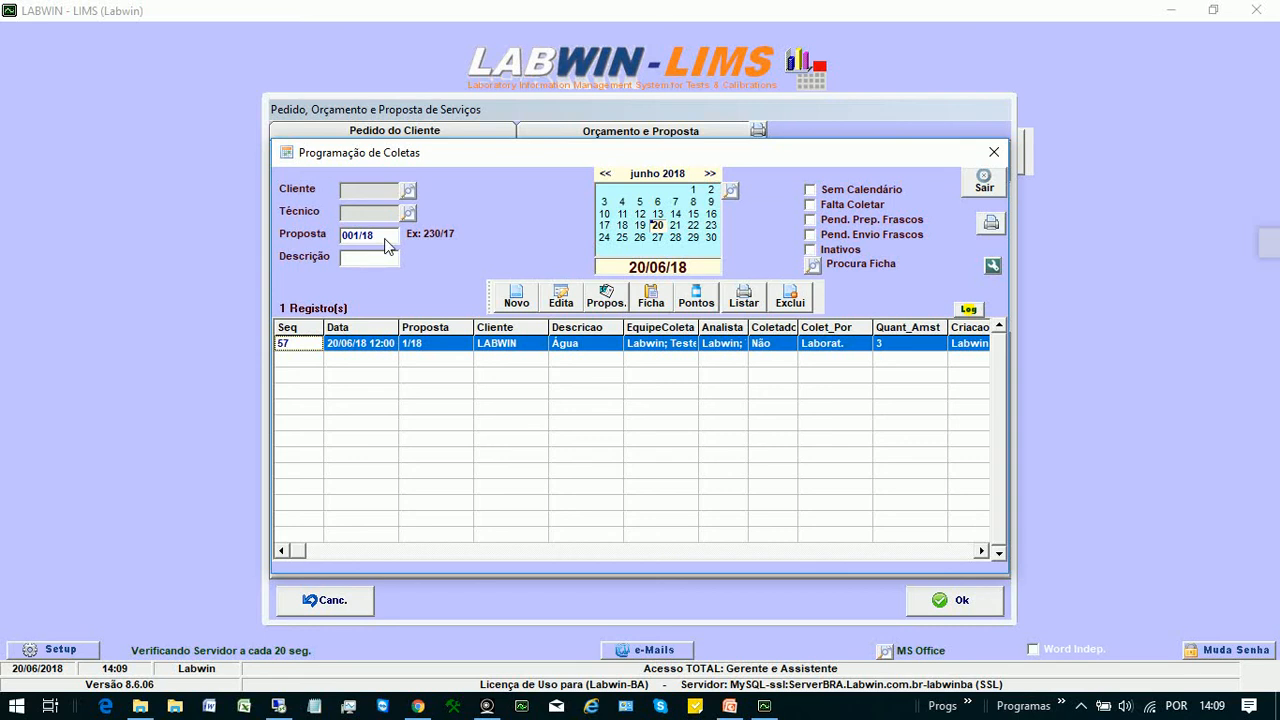
Review the collection team and status of proposal 001/18's scheduled collection, then close the schedule and the service proposals
click(372, 260)
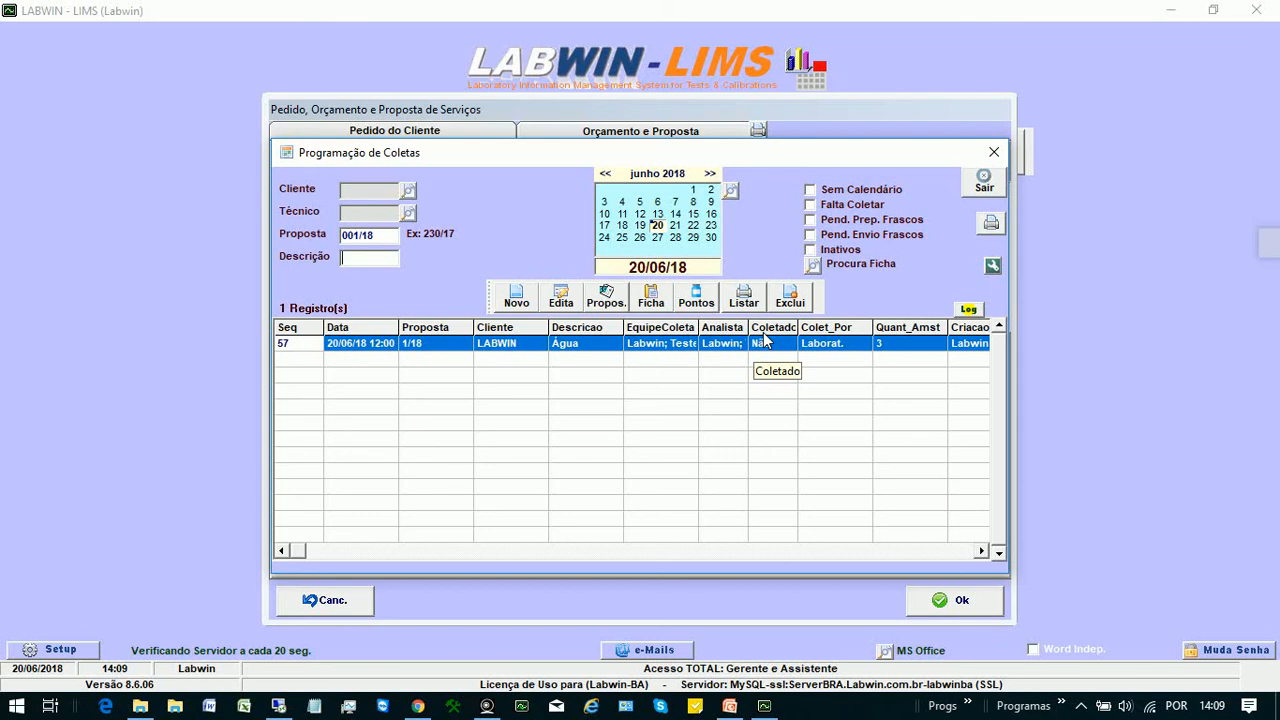
click(640, 352)
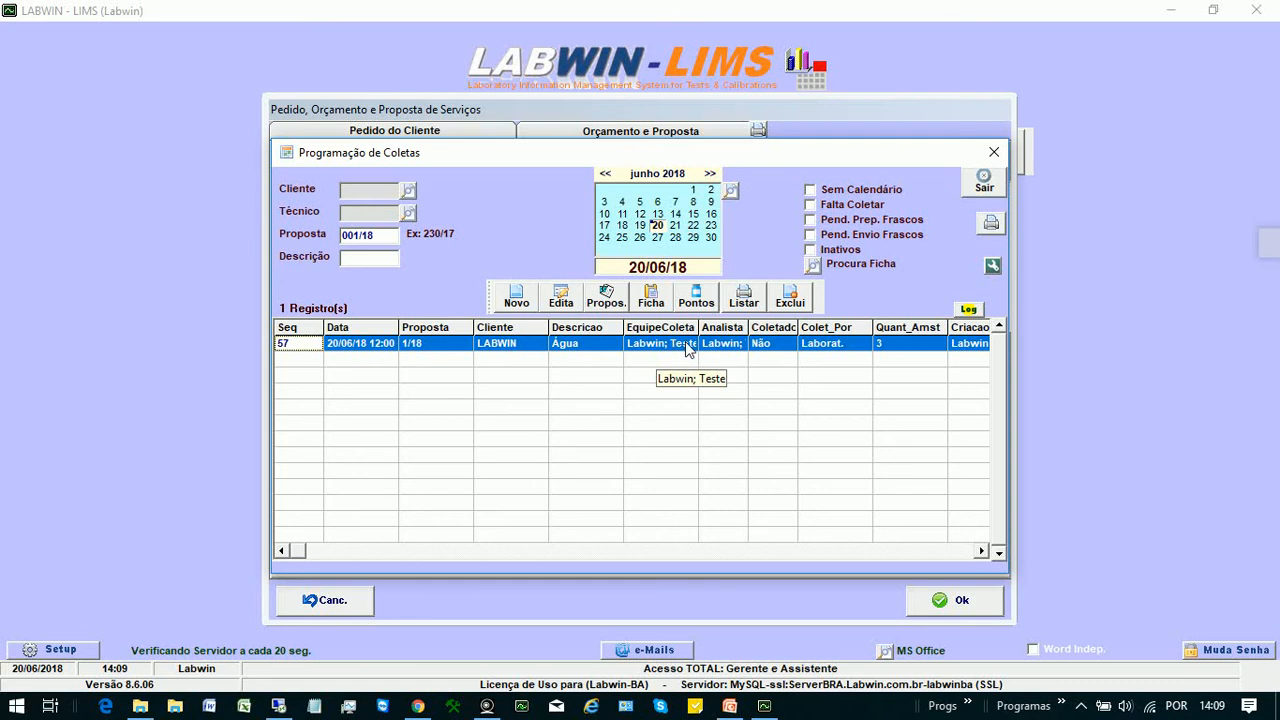
click(983, 188)
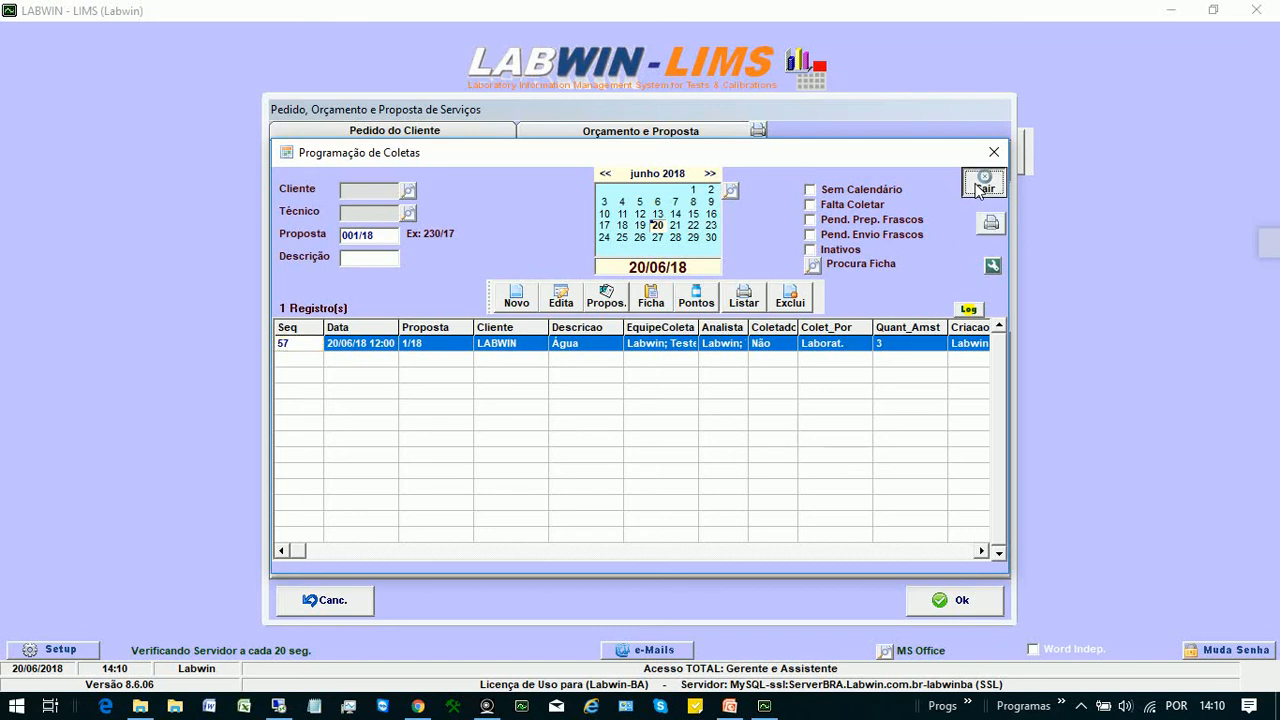
click(955, 600)
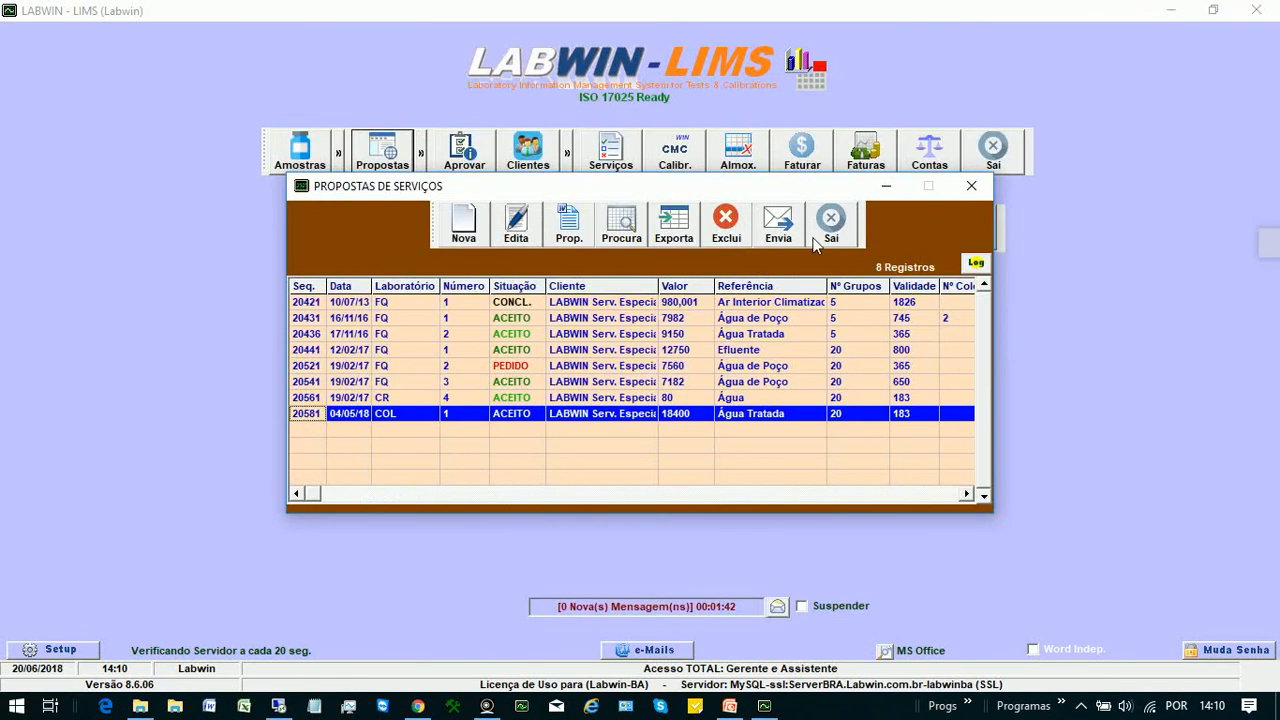
click(833, 225)
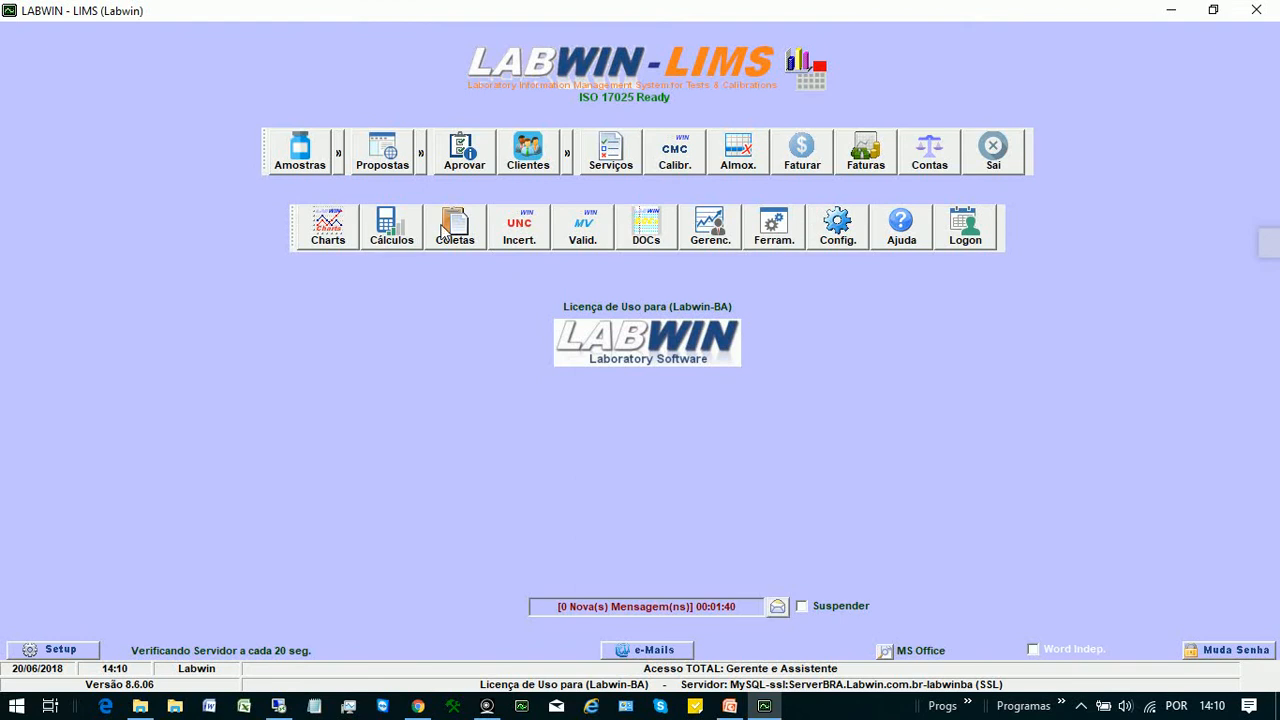
Start a new collection in the collection schedule for 21/06/18 at 10:00, with 3 samples collected by the laboratory
click(452, 229)
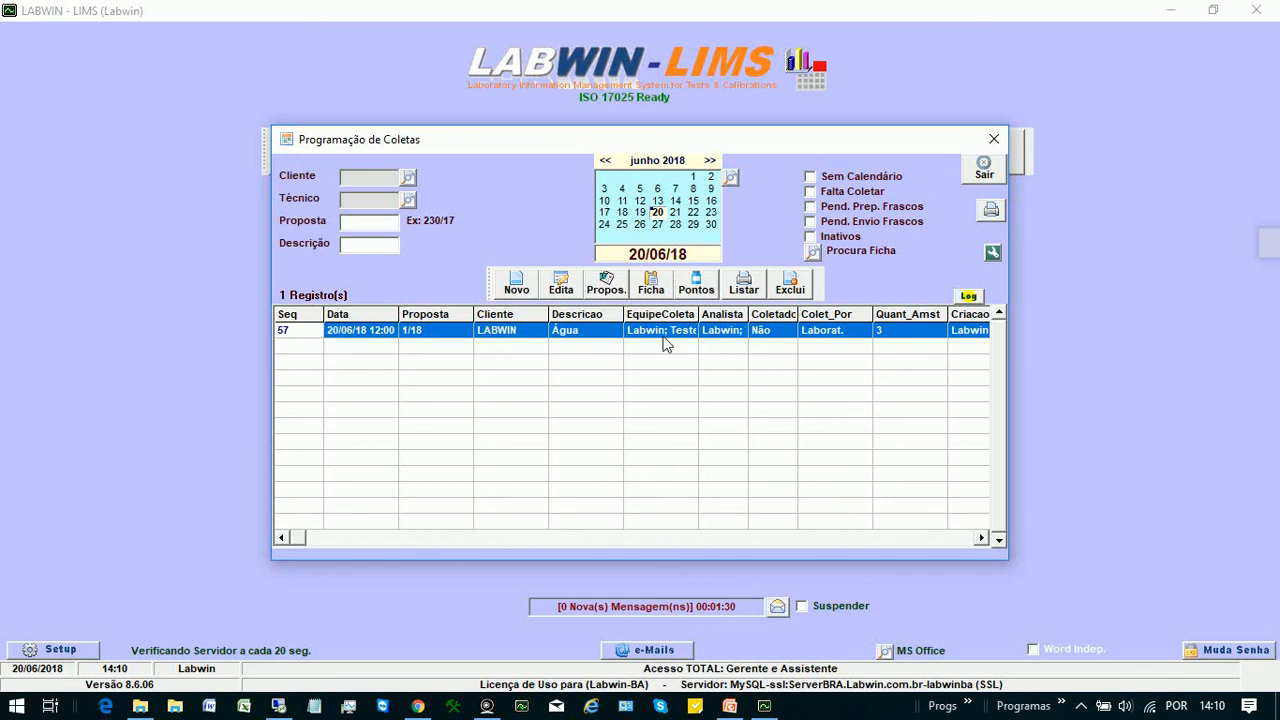
click(515, 288)
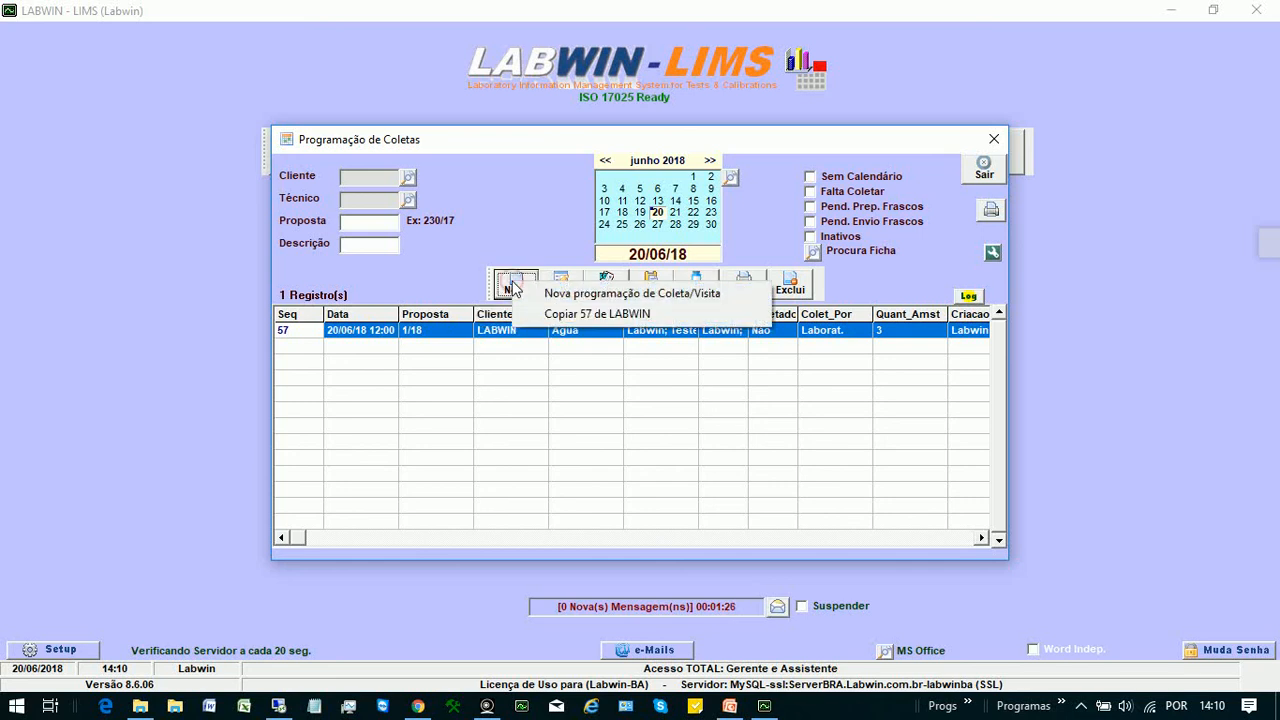
click(572, 293)
text(21/06/18)
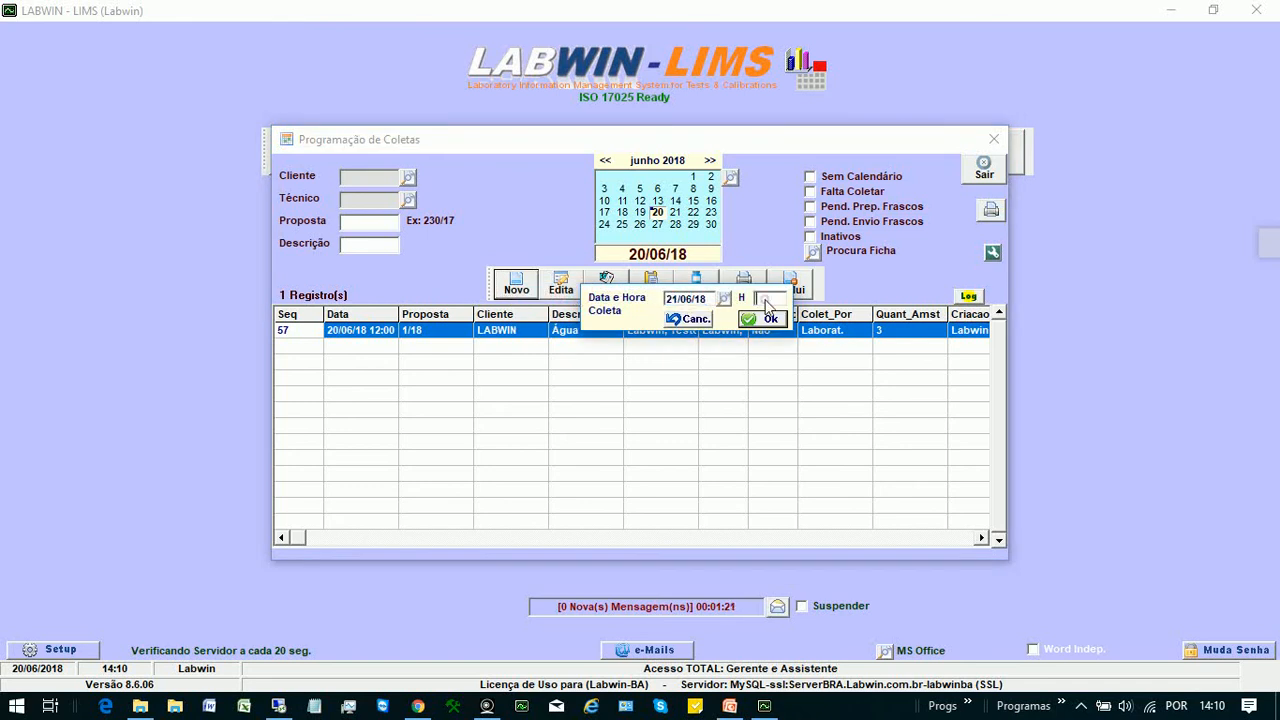
click(765, 299)
text(10:00)
click(769, 319)
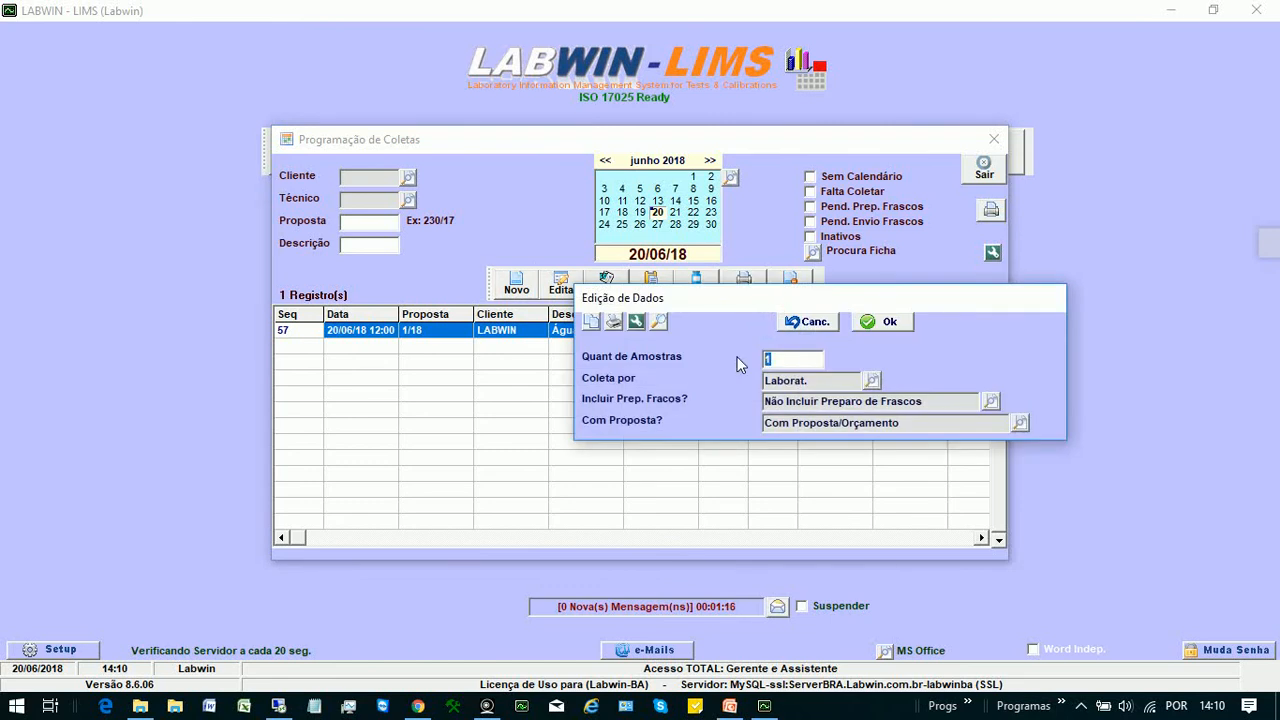
text(3)
click(889, 322)
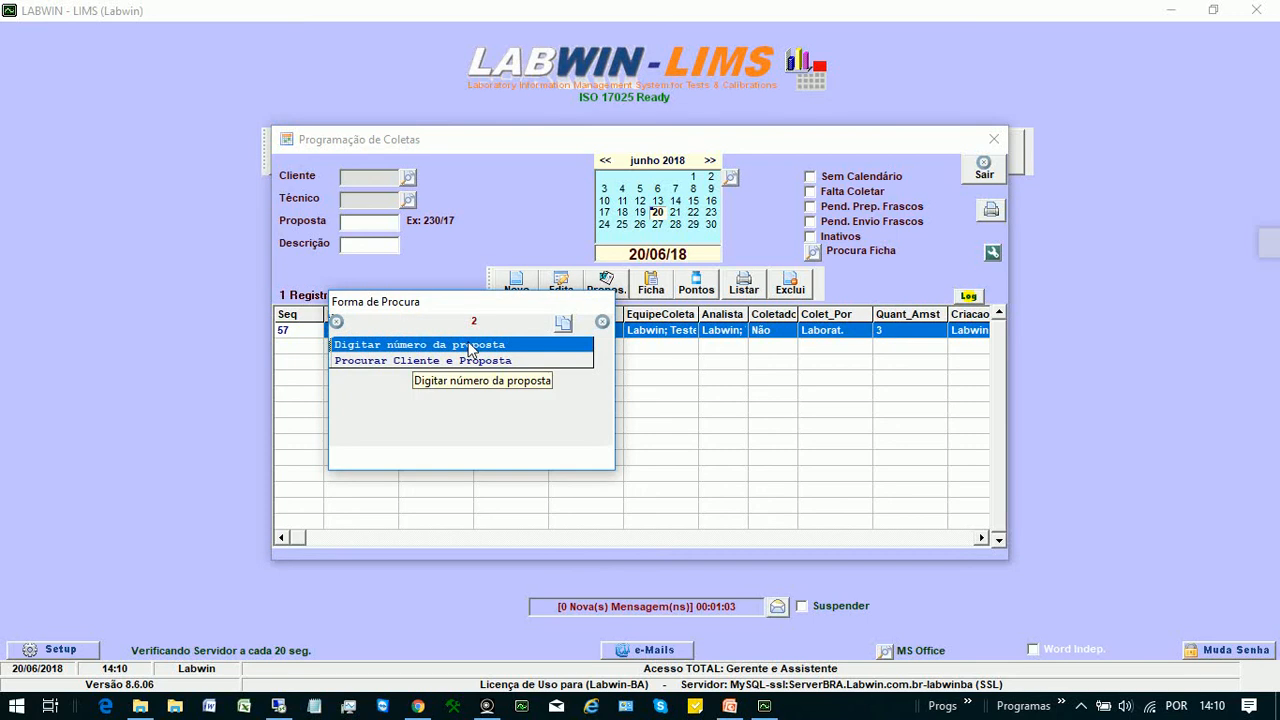
Link the new collection to proposal 1/18, item Água Tratada, accepting the suggested description and leaving the optional location blank
click(480, 345)
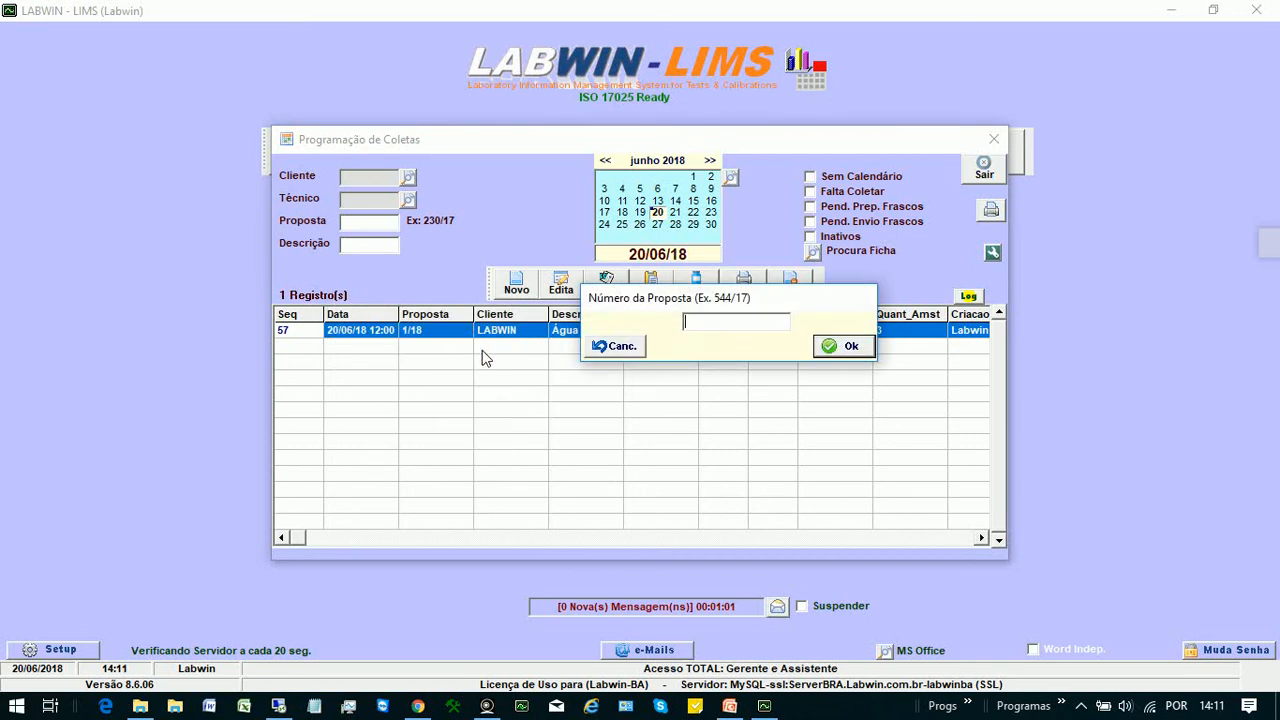
text(1/18)
click(838, 348)
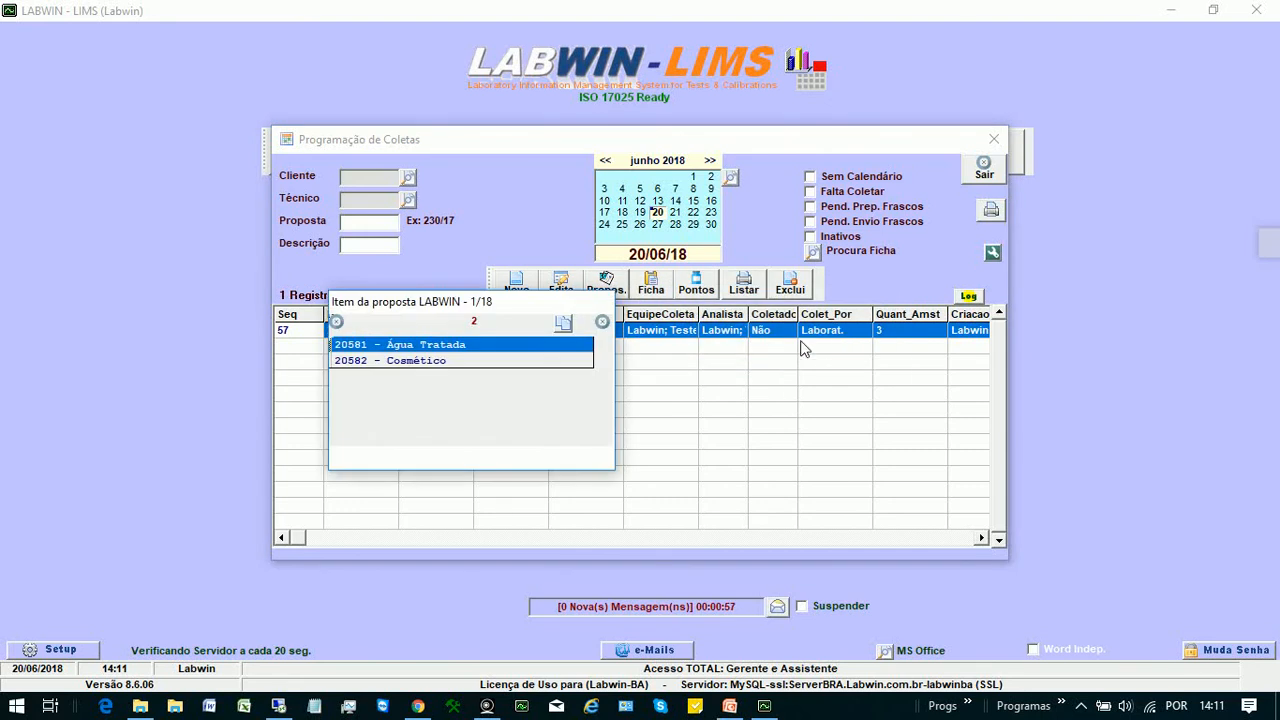
double_click(432, 353)
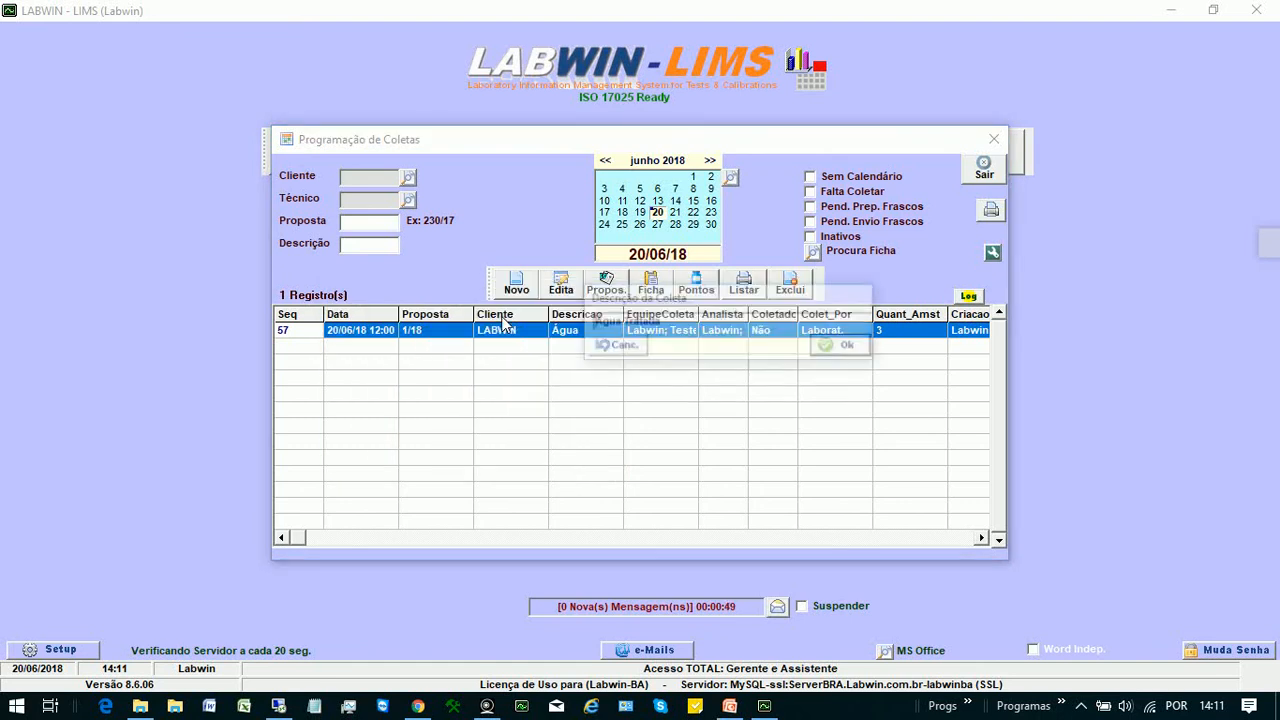
click(862, 346)
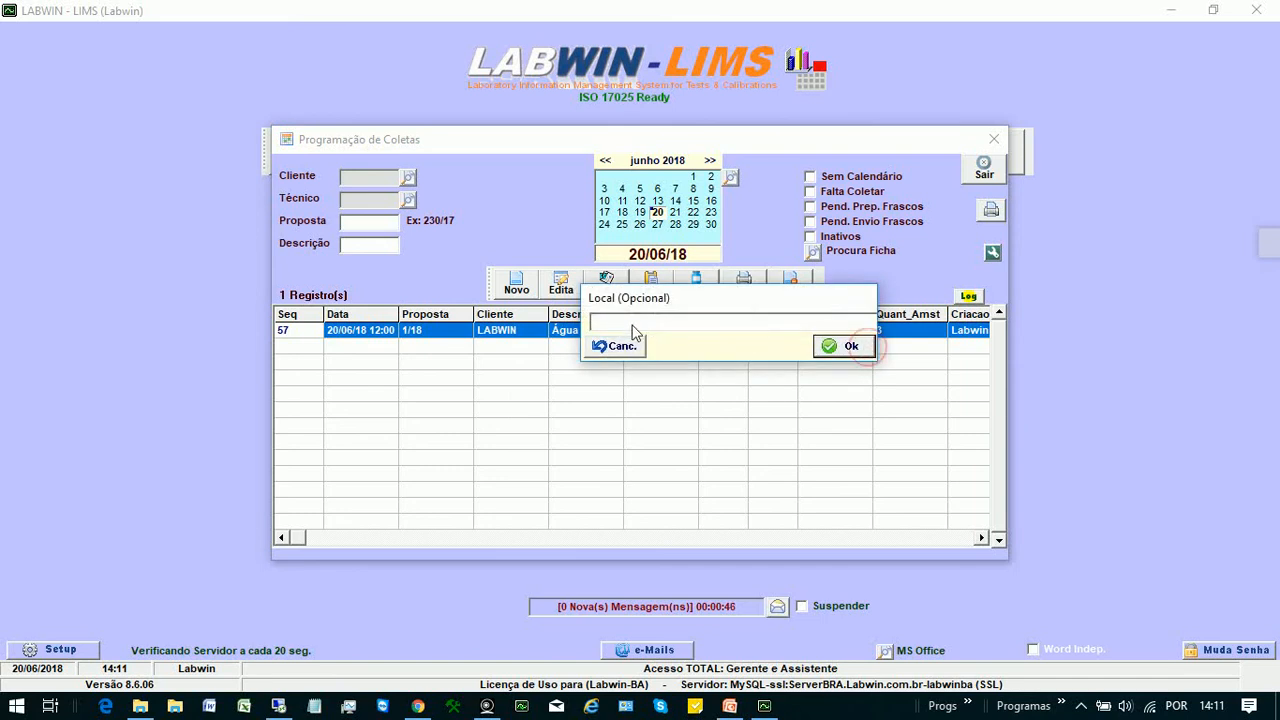
click(848, 348)
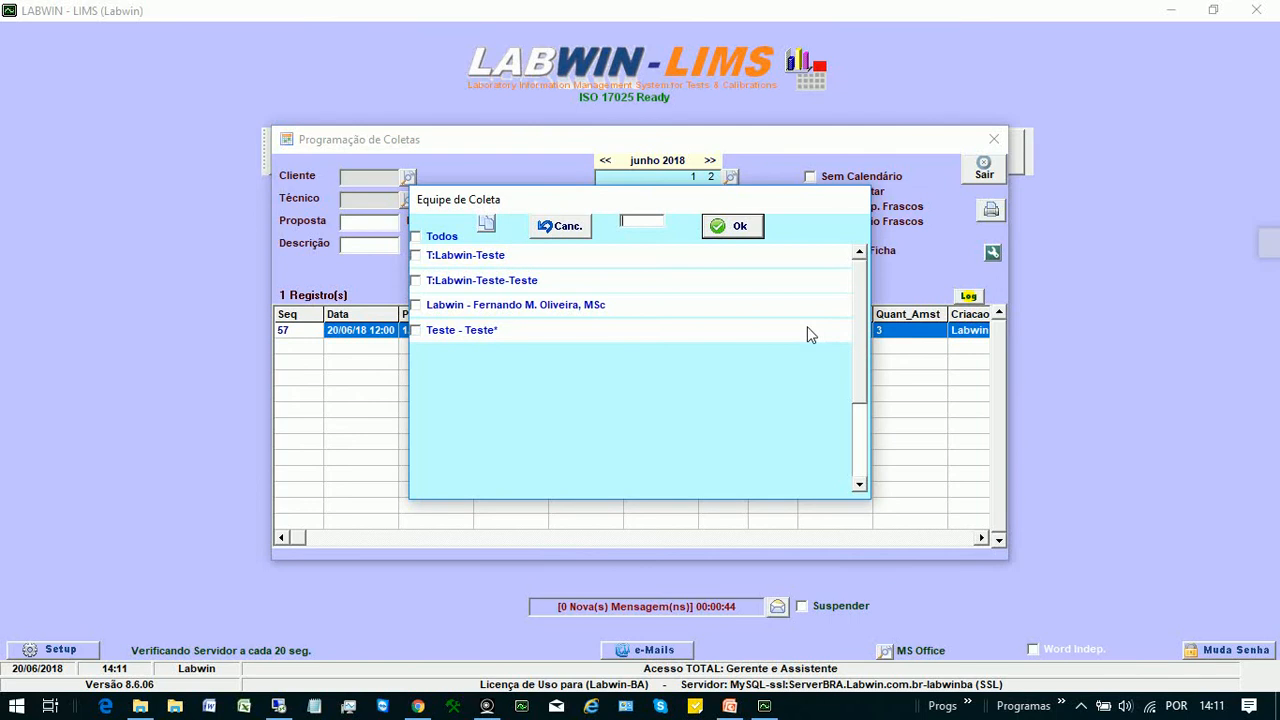
Assign the team T:Labwin-Teste to the collection and exclude Teste from the field analyses, leaving Labwin as analyst
click(420, 262)
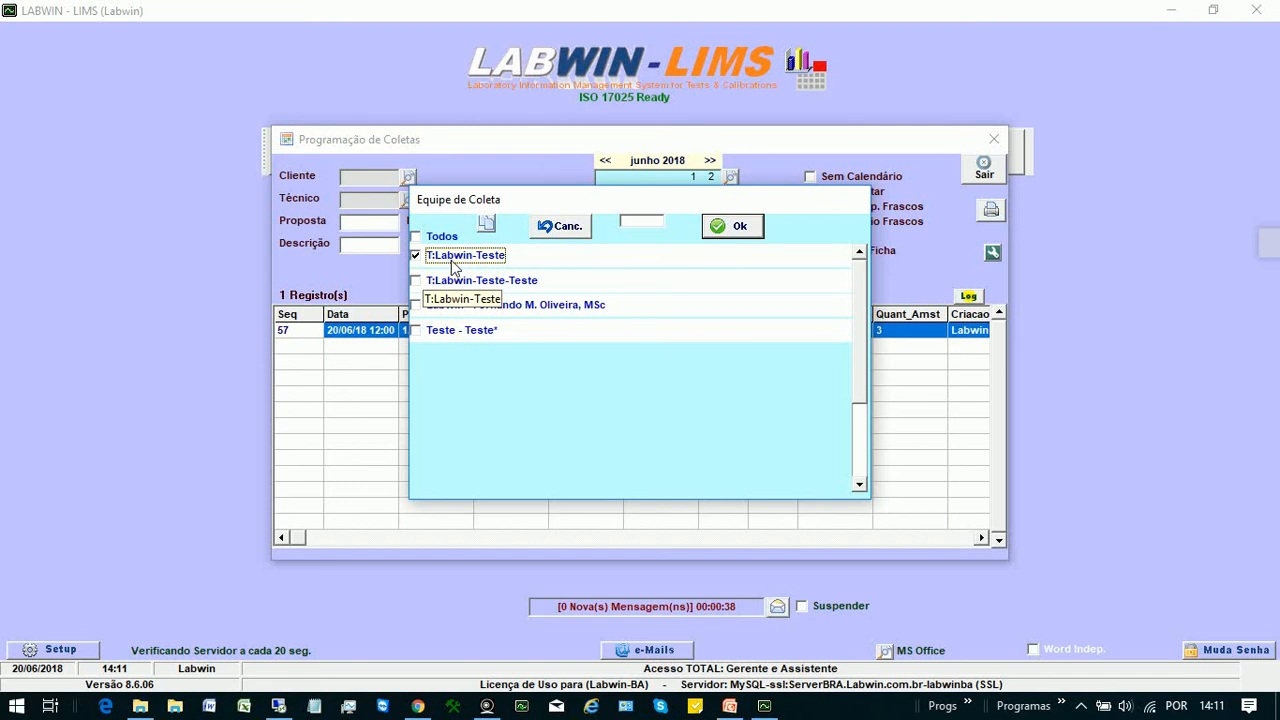
click(730, 228)
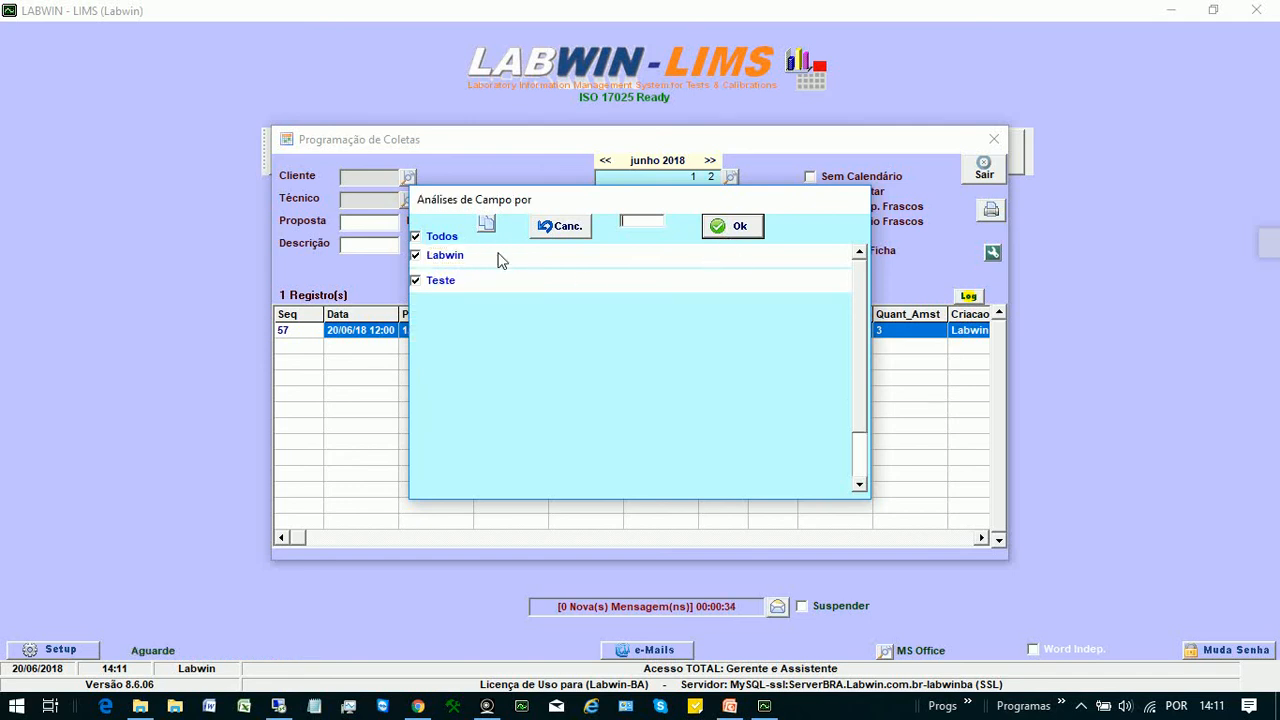
click(417, 282)
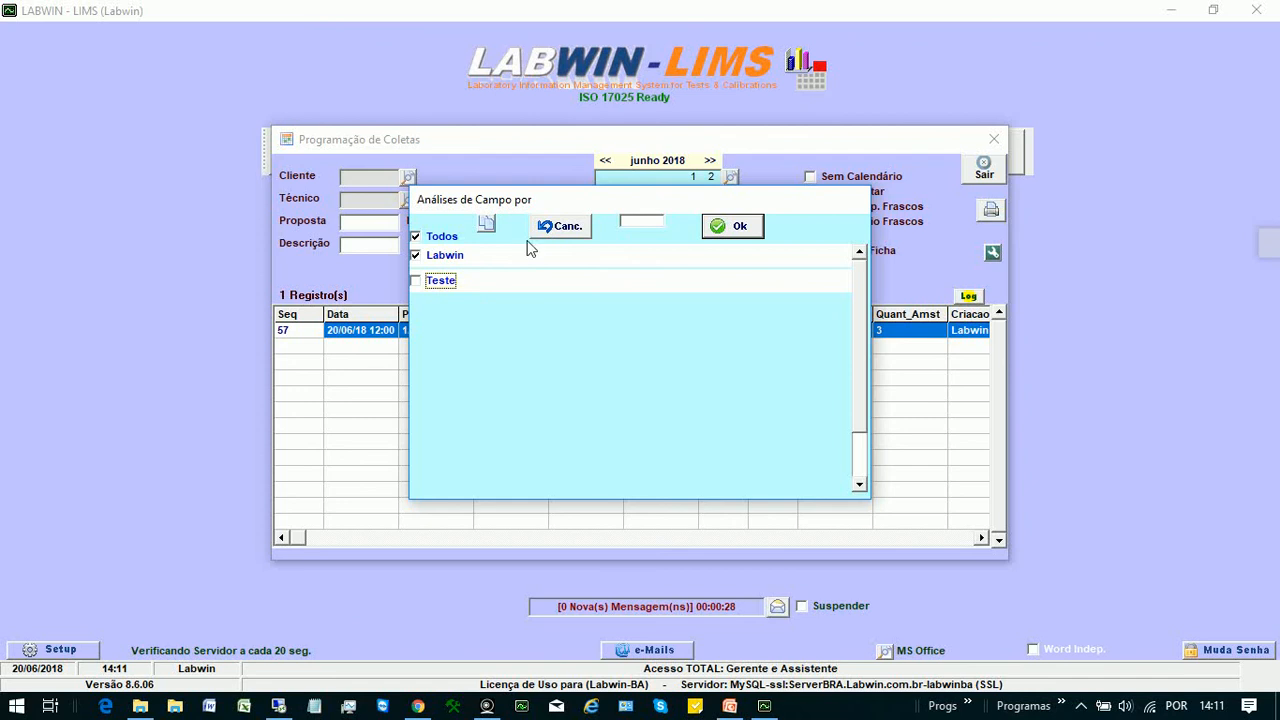
click(729, 228)
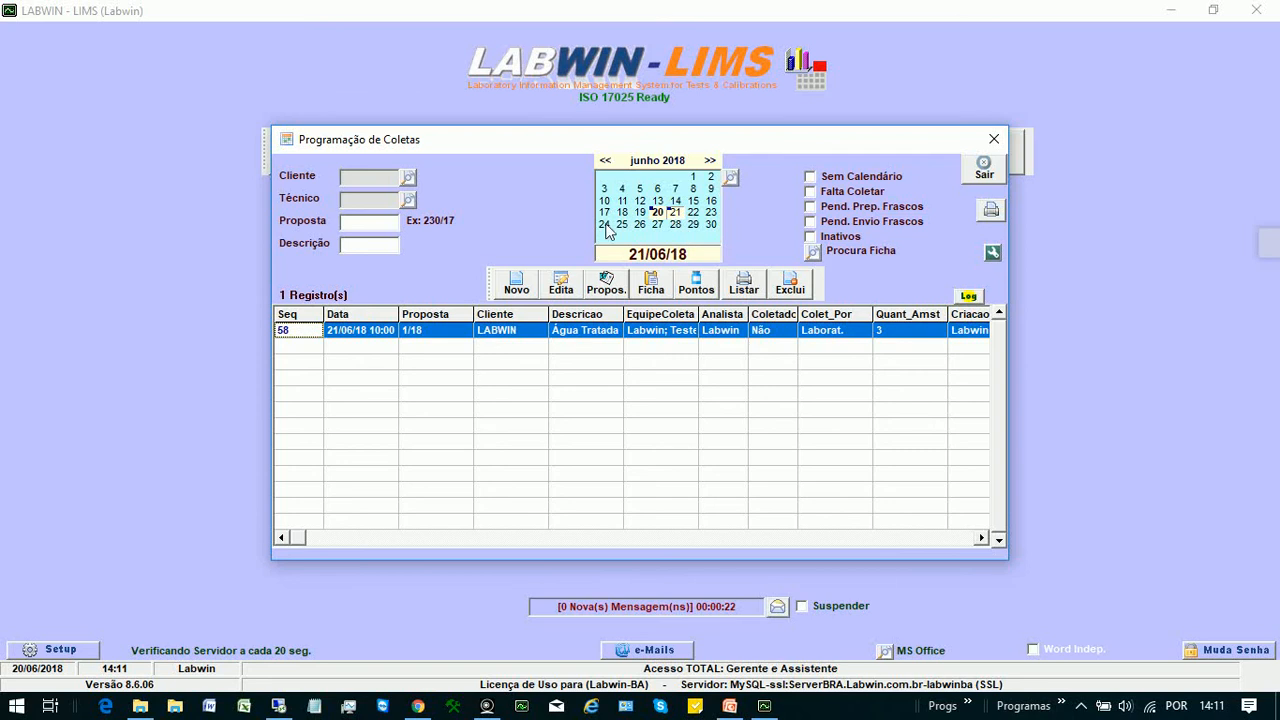
Look through the technician filter options of the collection schedule and keep the filter set to Nenhum
click(408, 199)
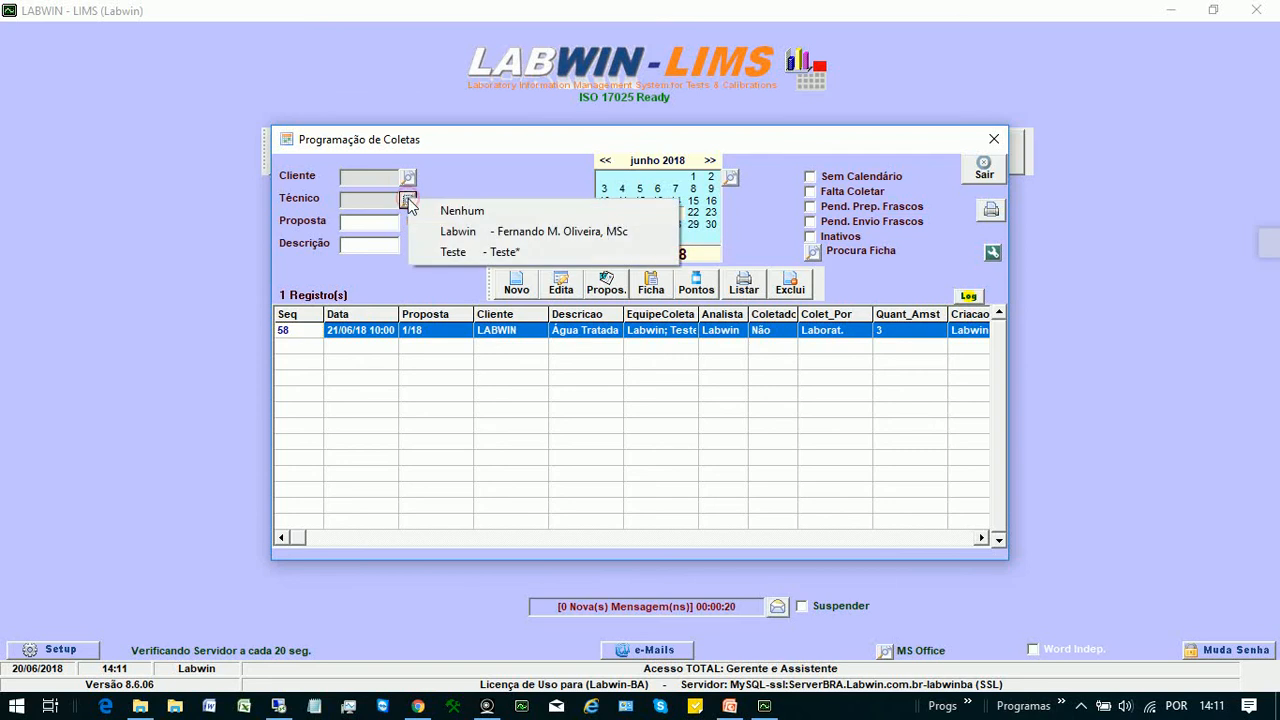
click(463, 169)
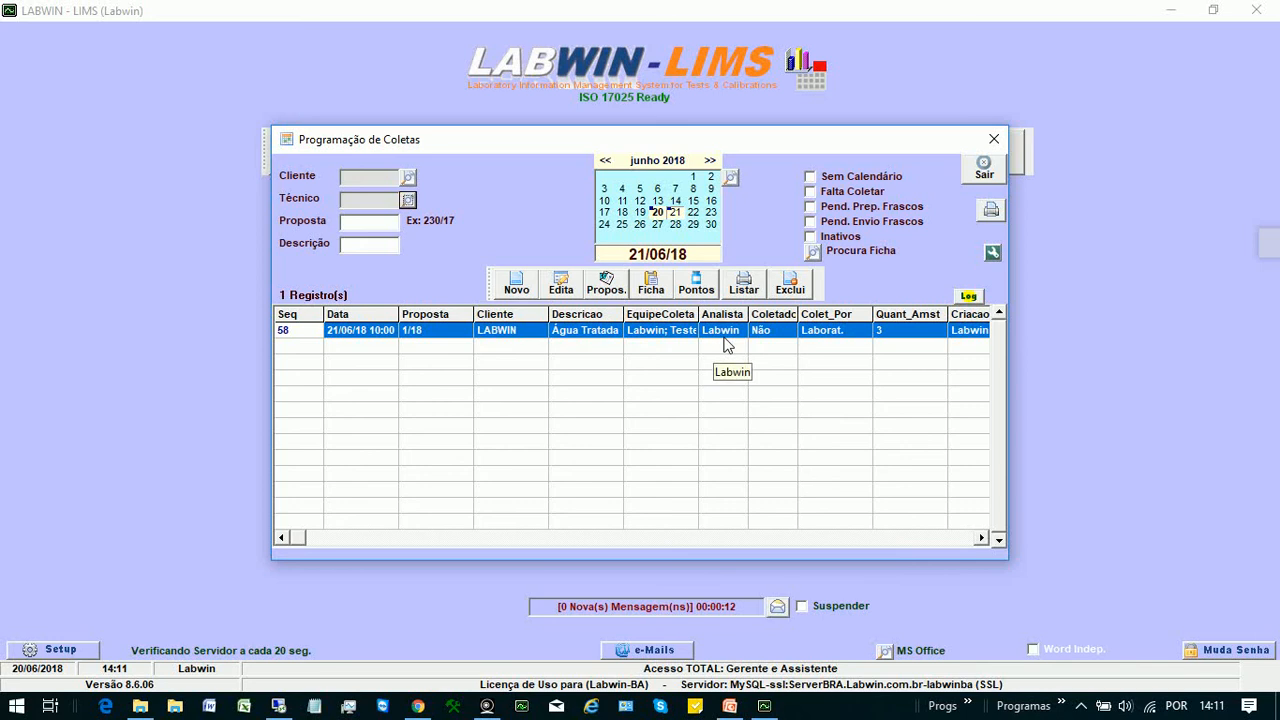
click(408, 201)
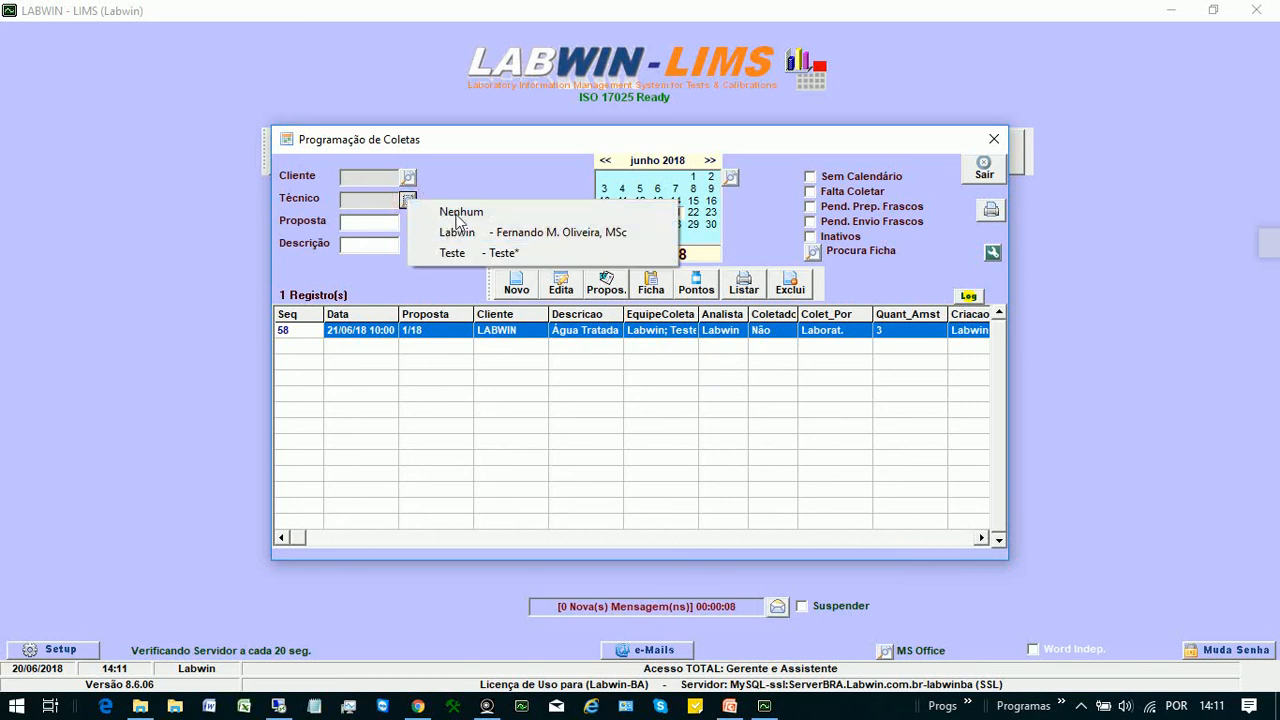
click(457, 217)
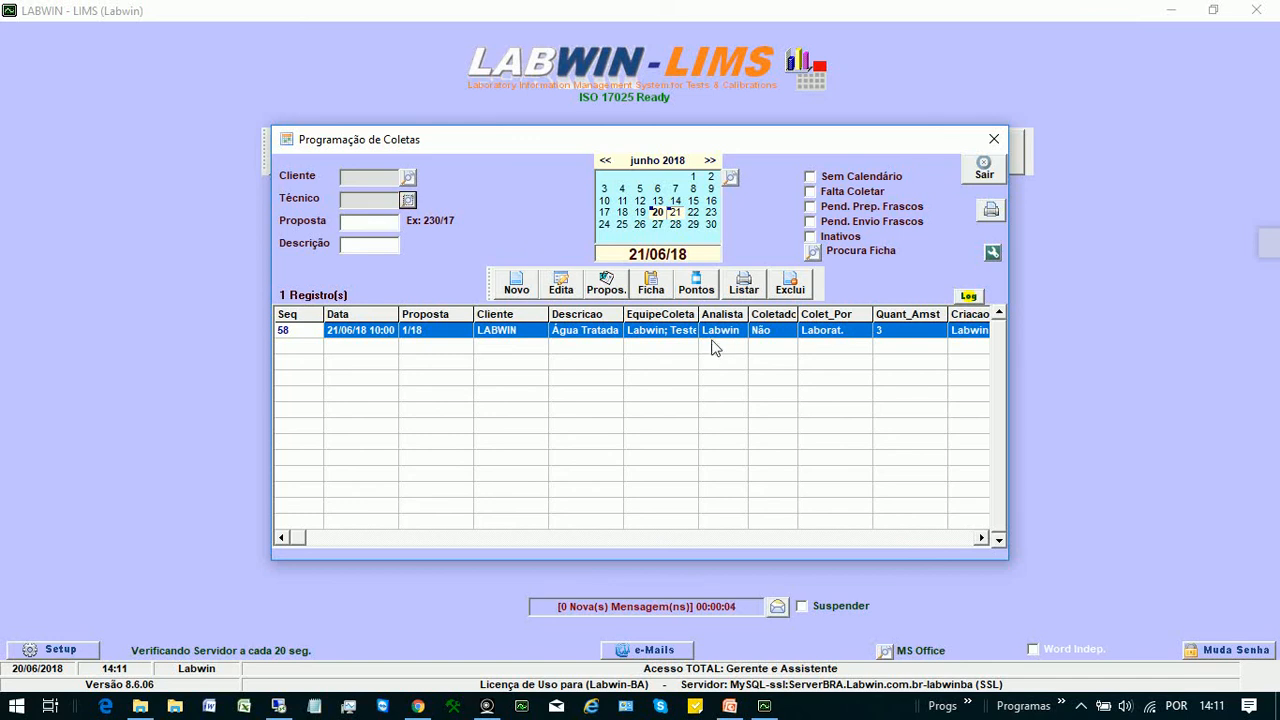
Create a temporary sheet (Ficha Temporária) for the 21/06/18 collection with 3 samples and 1 quality control sample
click(677, 214)
click(660, 331)
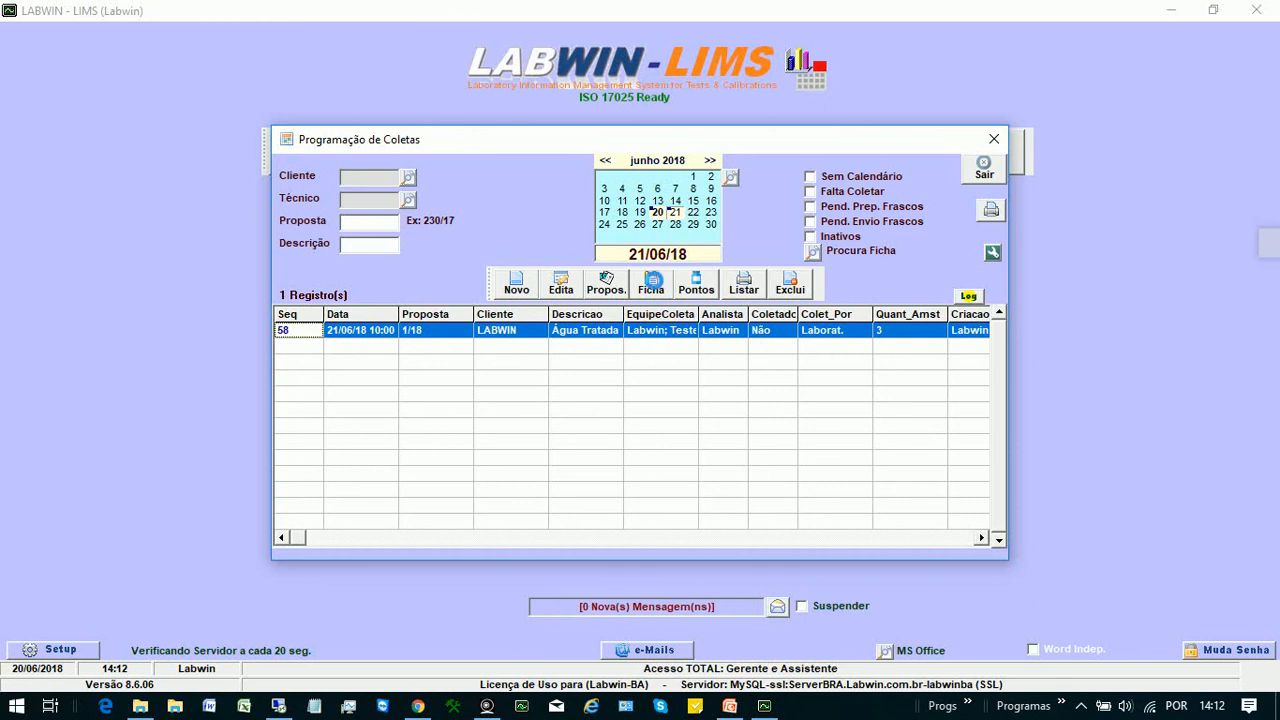
click(651, 287)
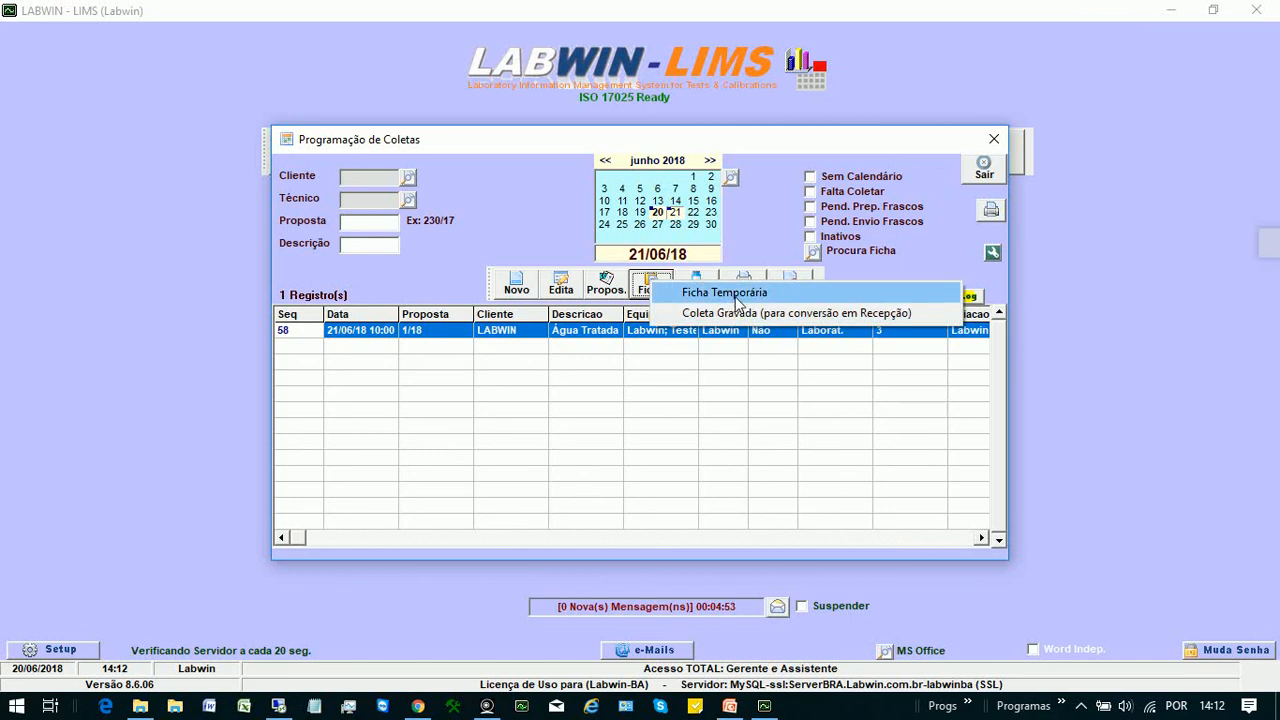
click(746, 294)
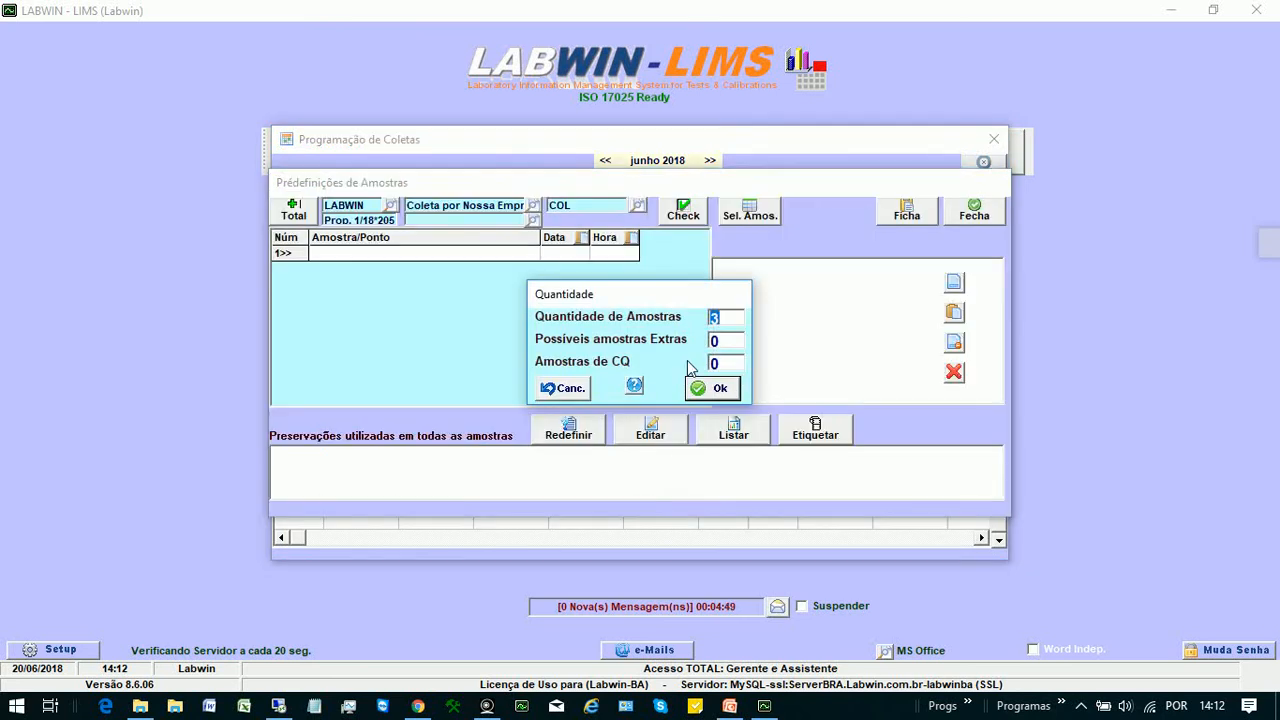
drag(724, 362, 678, 372)
text(1)
click(712, 389)
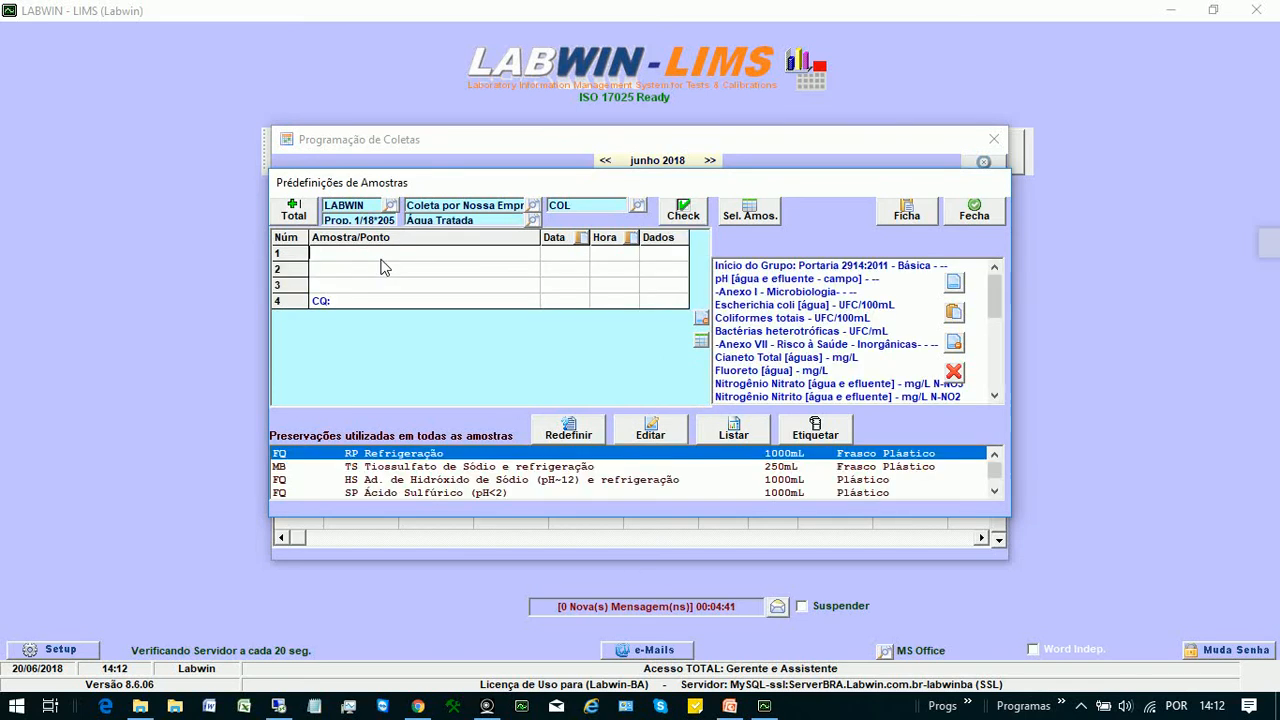
Name the three samples on the temporary sheet Amostra - 01, Amostra - 02 and Amostra - 03
text(Amostra - 01)
key(shift+Home)
key(ctrl+c)
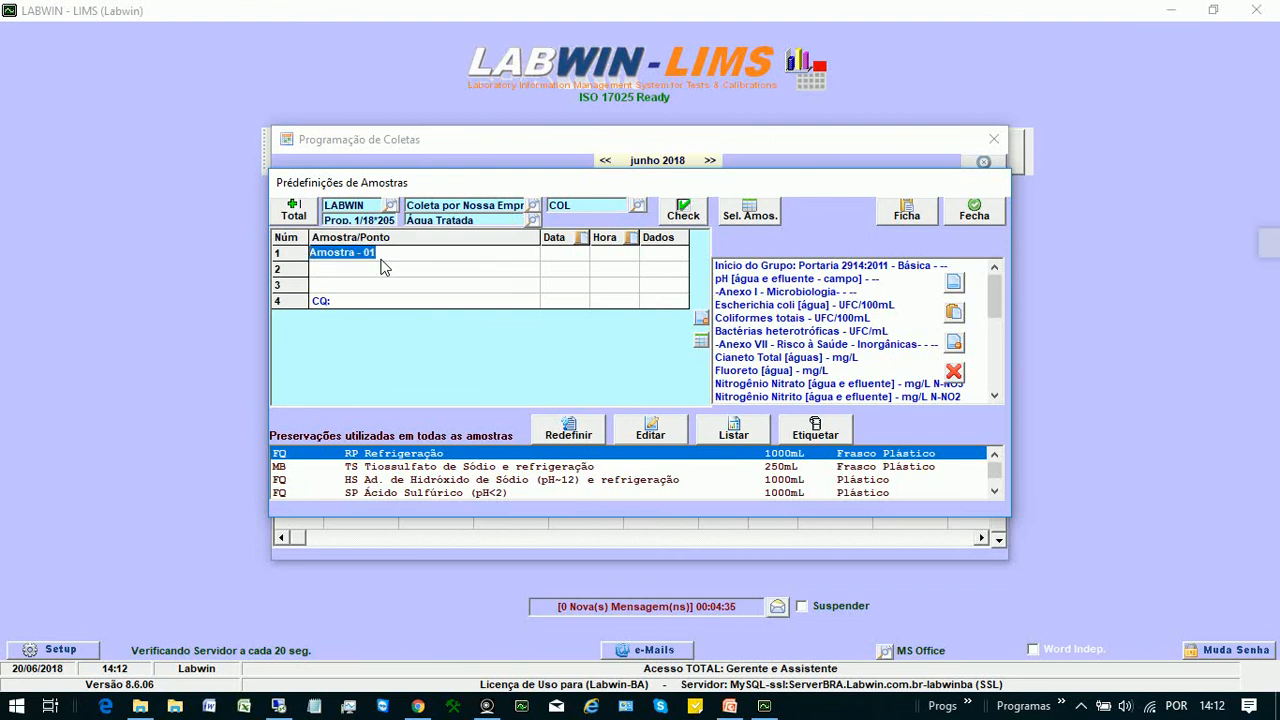
key(Return)
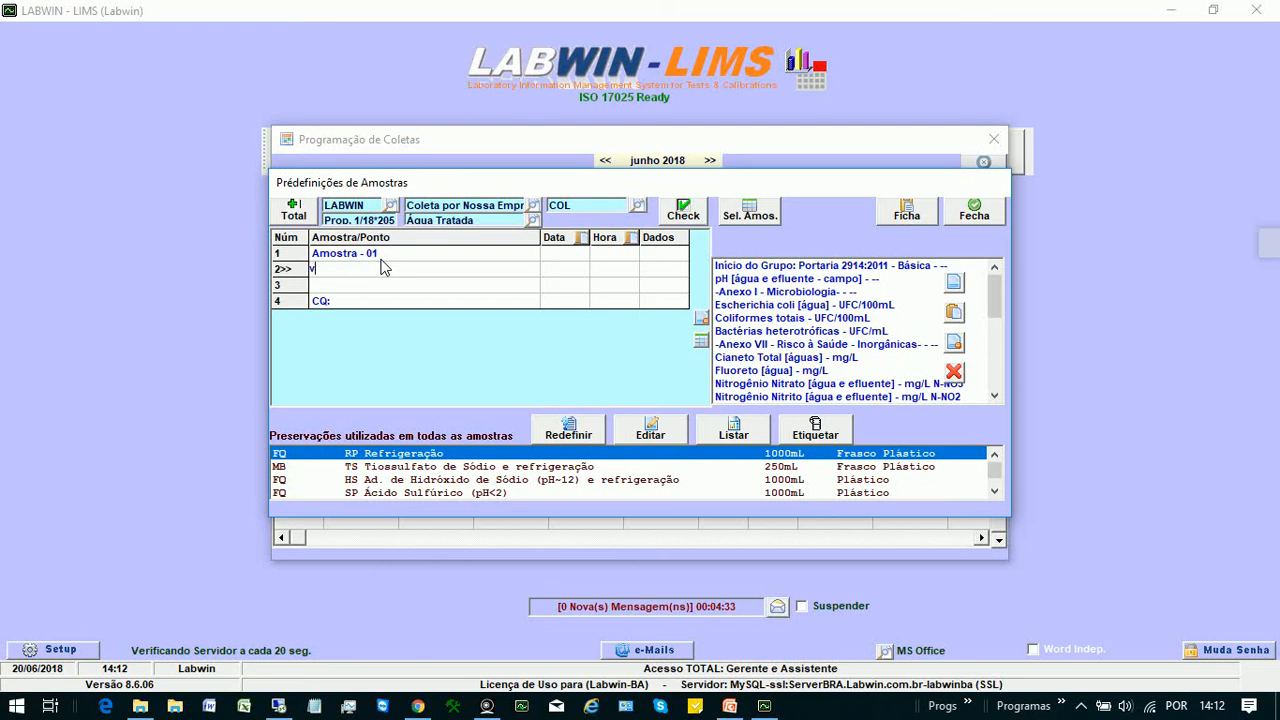
key(ctrl+v)
text(2)
key(Return)
key(ctrl+v)
key(Return)
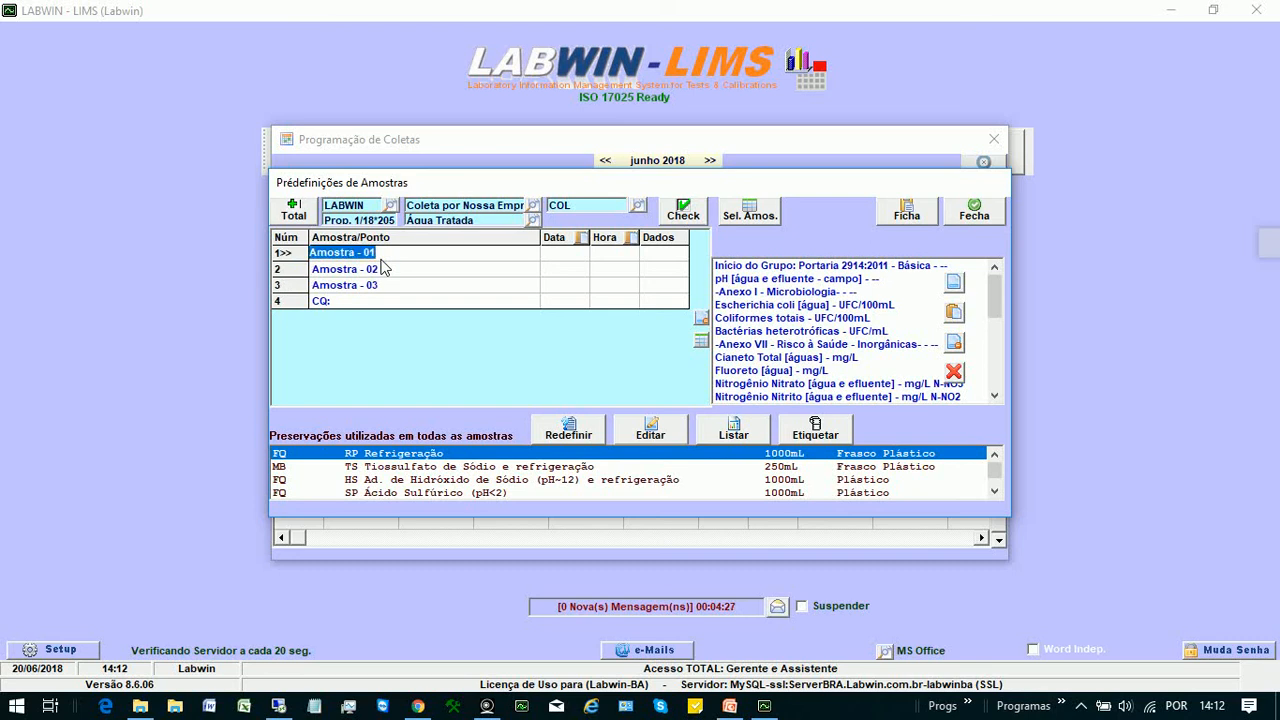
click(568, 256)
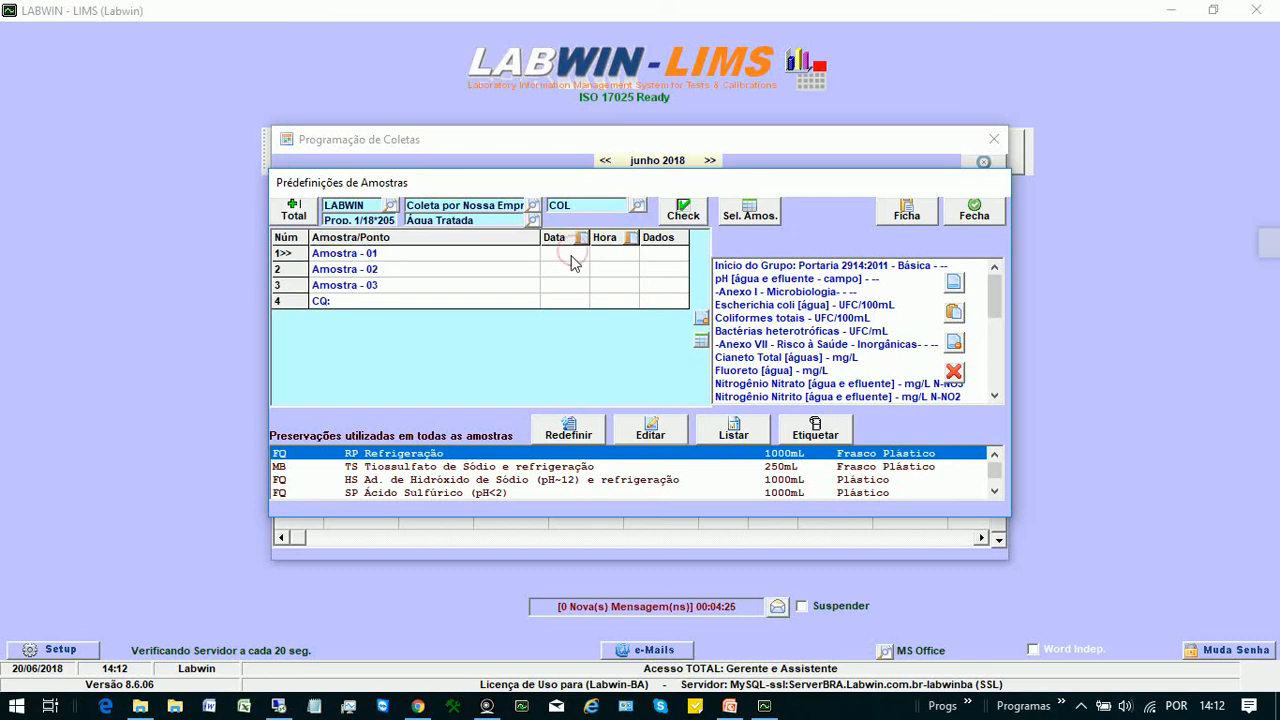
Name the quality control sample CQ: Branco de Amostragem in the fourth row of the sample list
click(363, 301)
text(Branco de Amostragem)
key(Home)
key(Up)
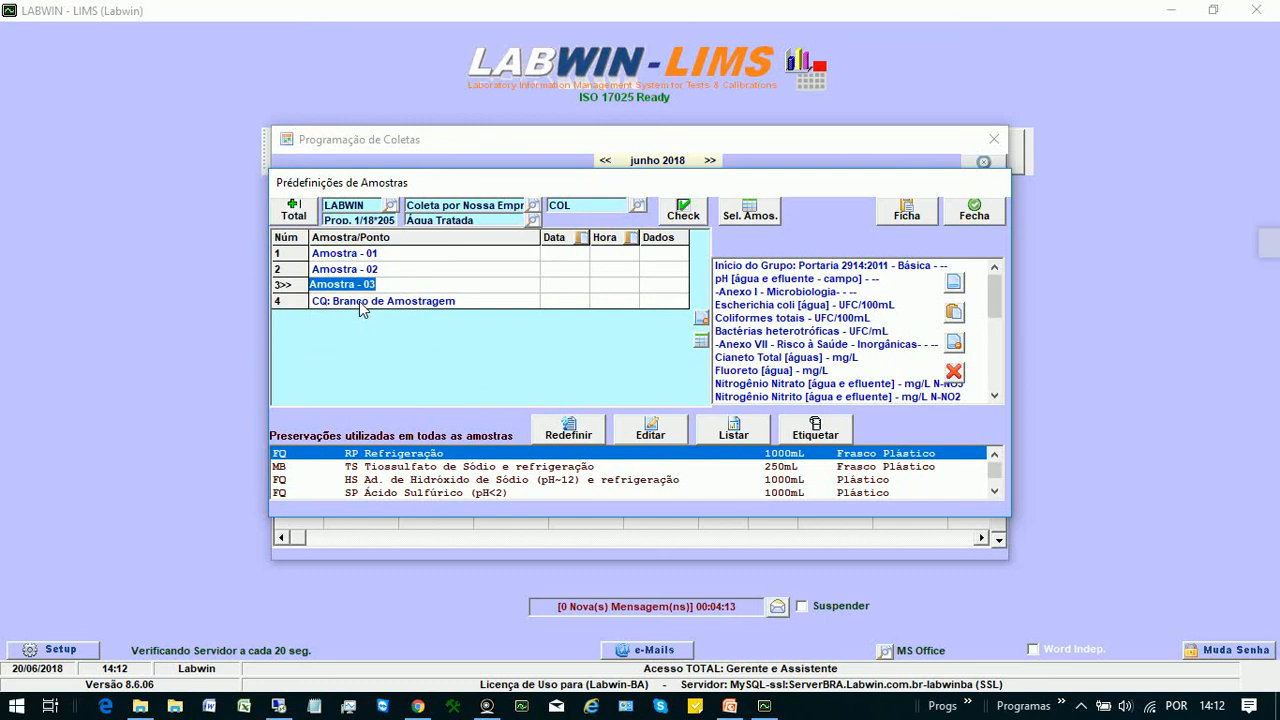
key(Up)
key(Up)
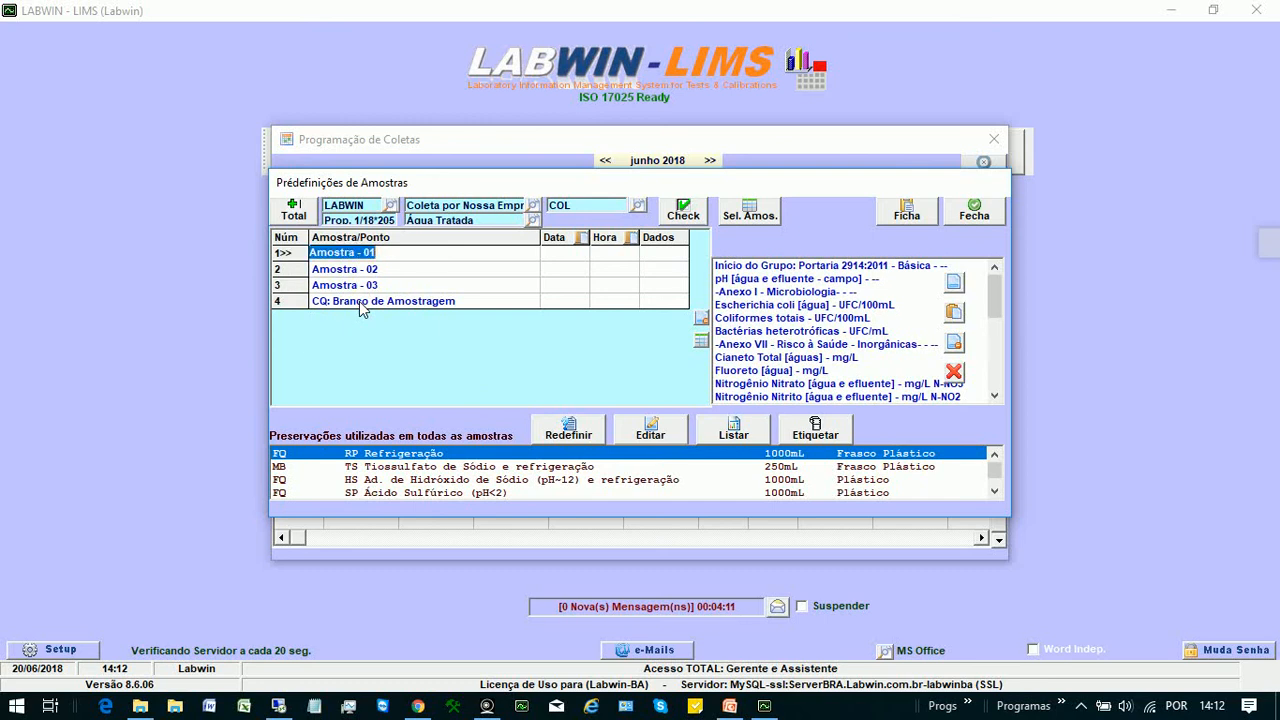
click(359, 301)
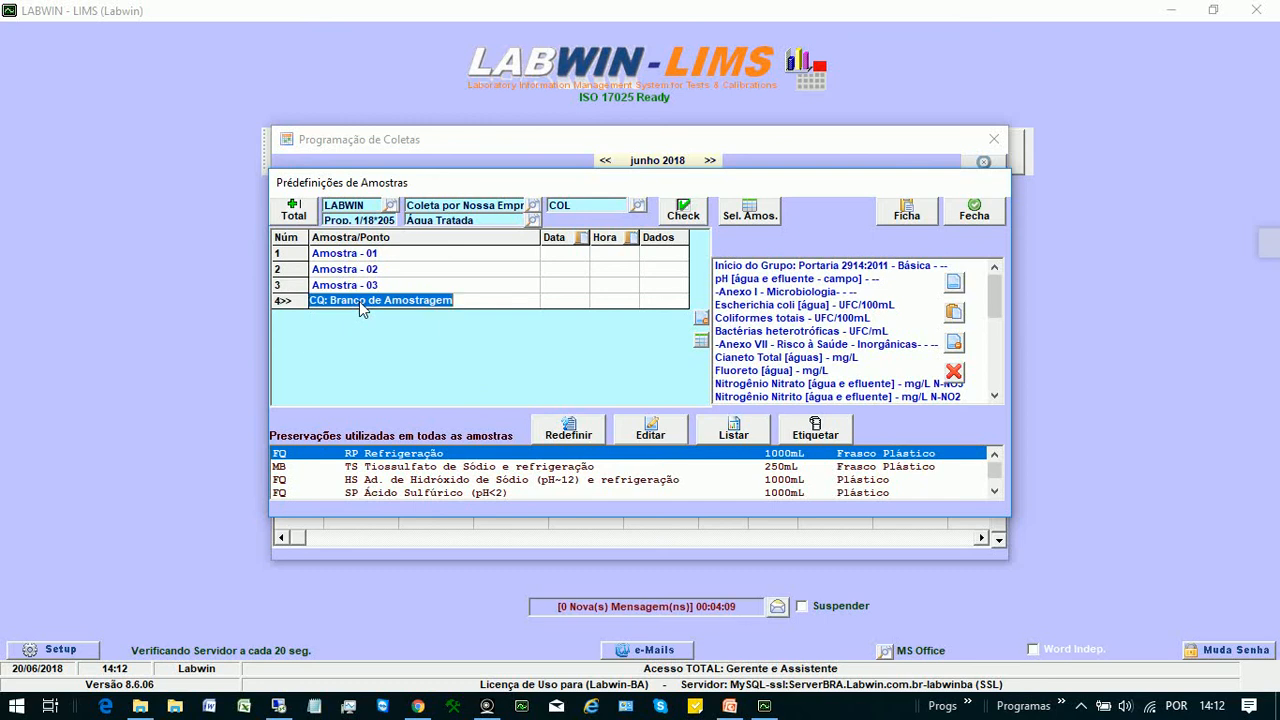
click(466, 302)
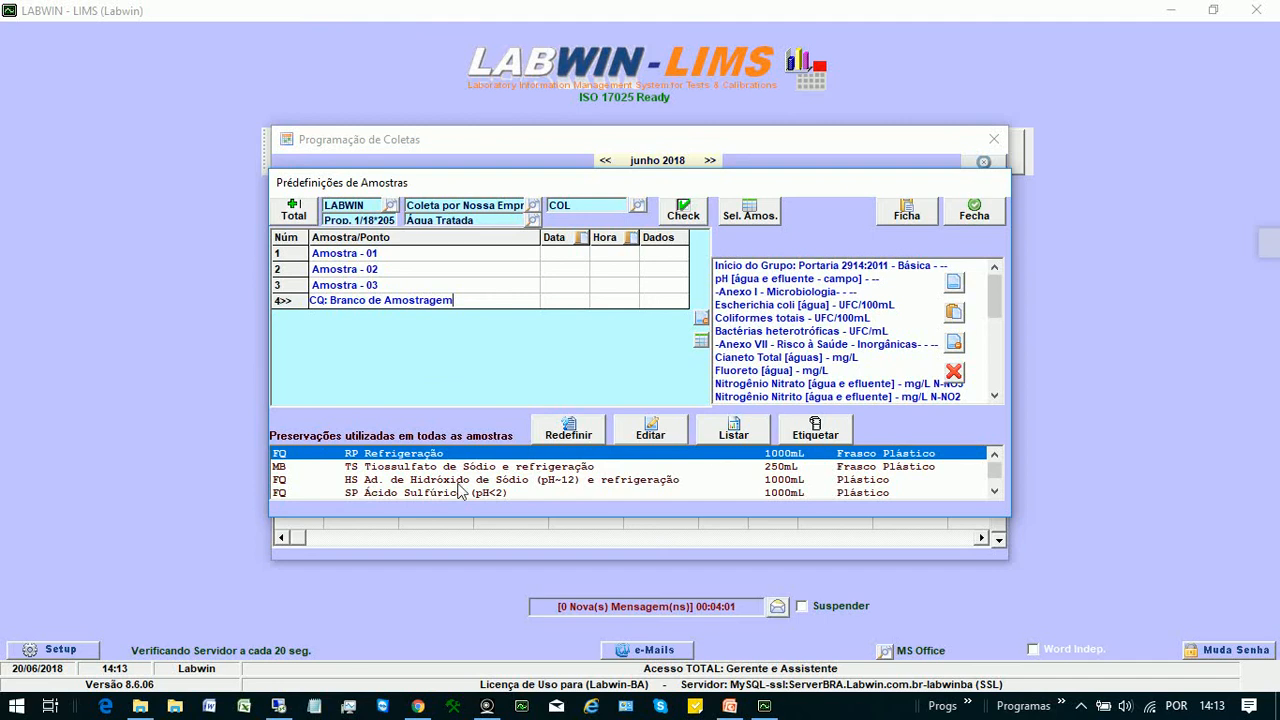
Look through the preservations used in all samples, including the refrigeration, sodium thiosulfate and sodium hydroxide entries
key(Down)
key(Down)
key(Down)
key(Down)
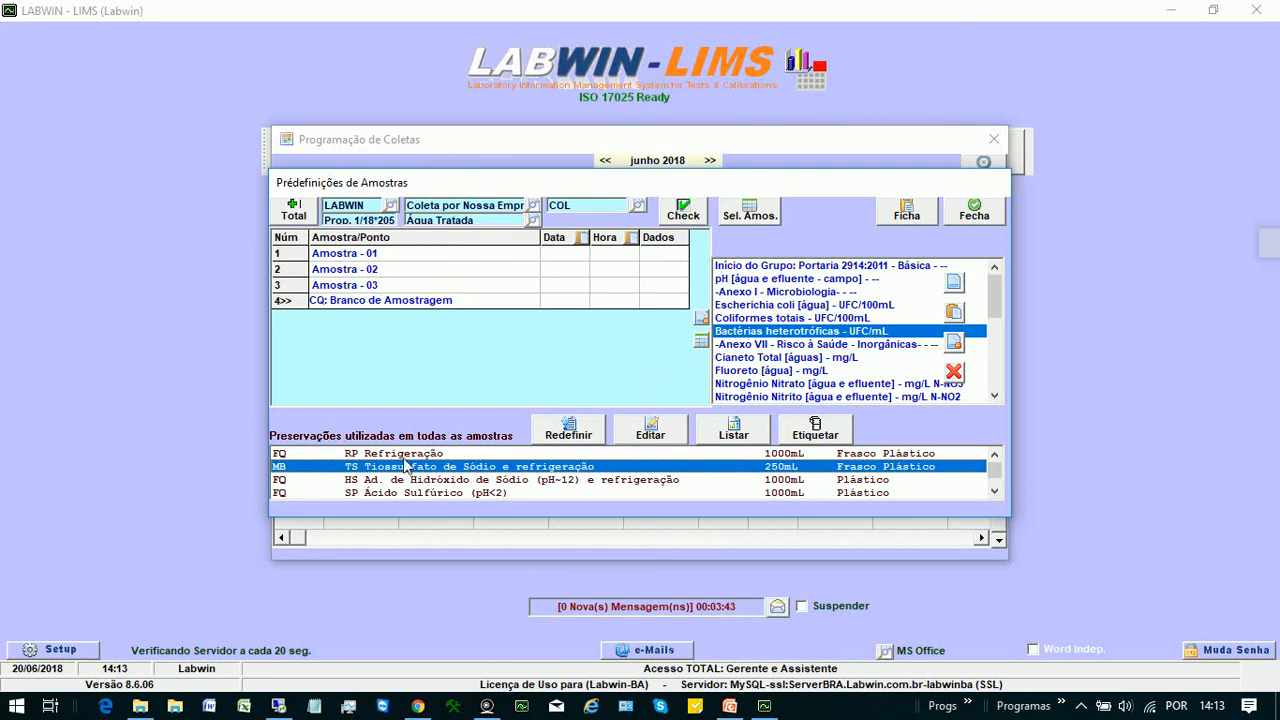
click(440, 481)
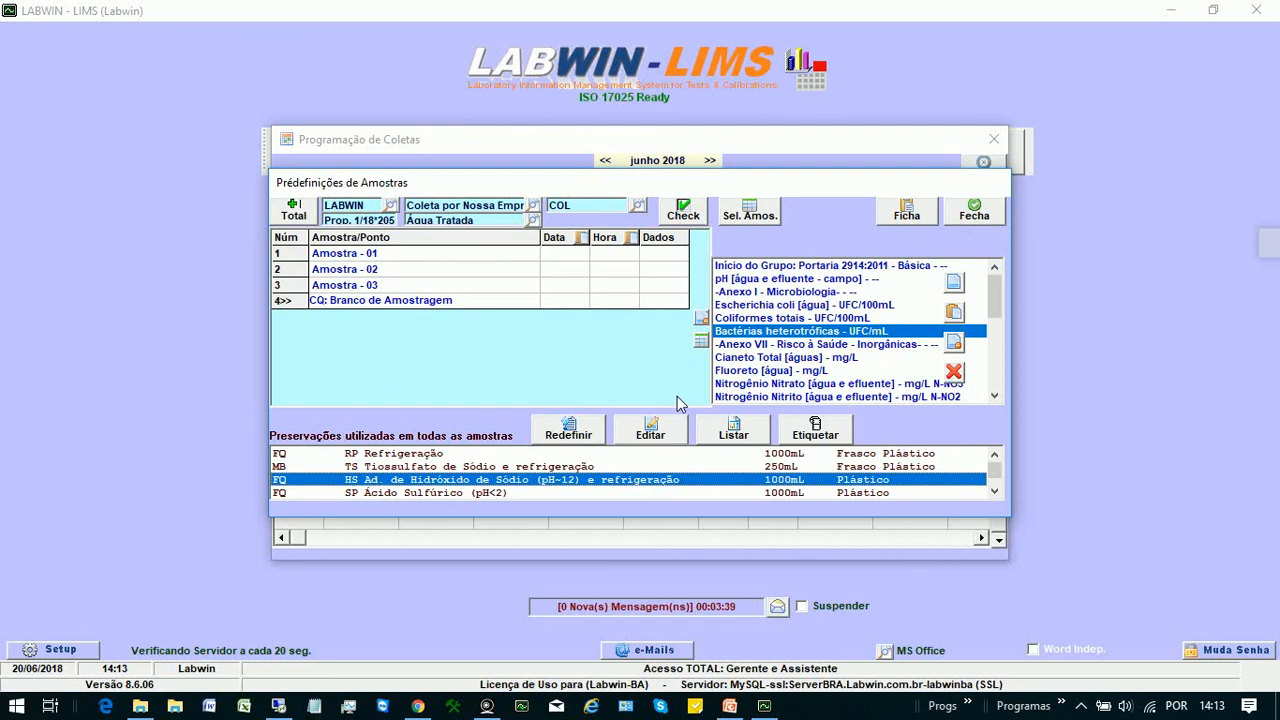
click(551, 453)
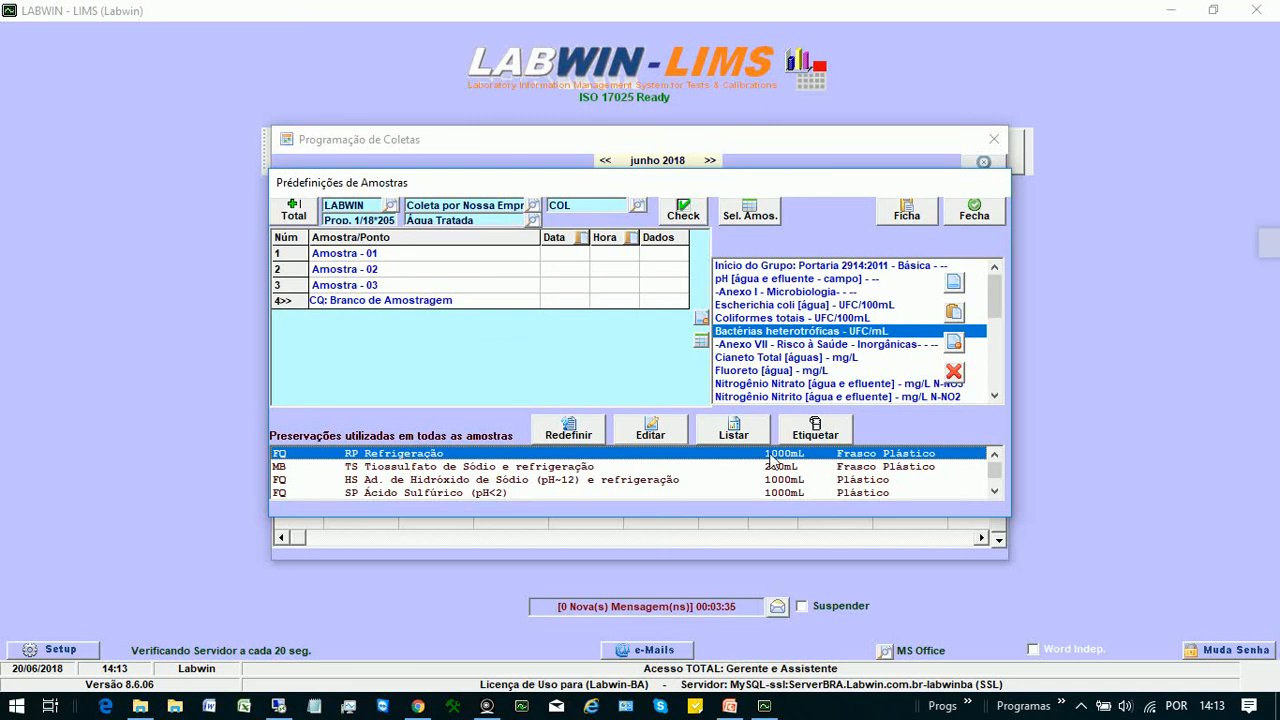
List the preservations with their tests, read which tests belong to each container, and close the listing
click(734, 436)
click(678, 426)
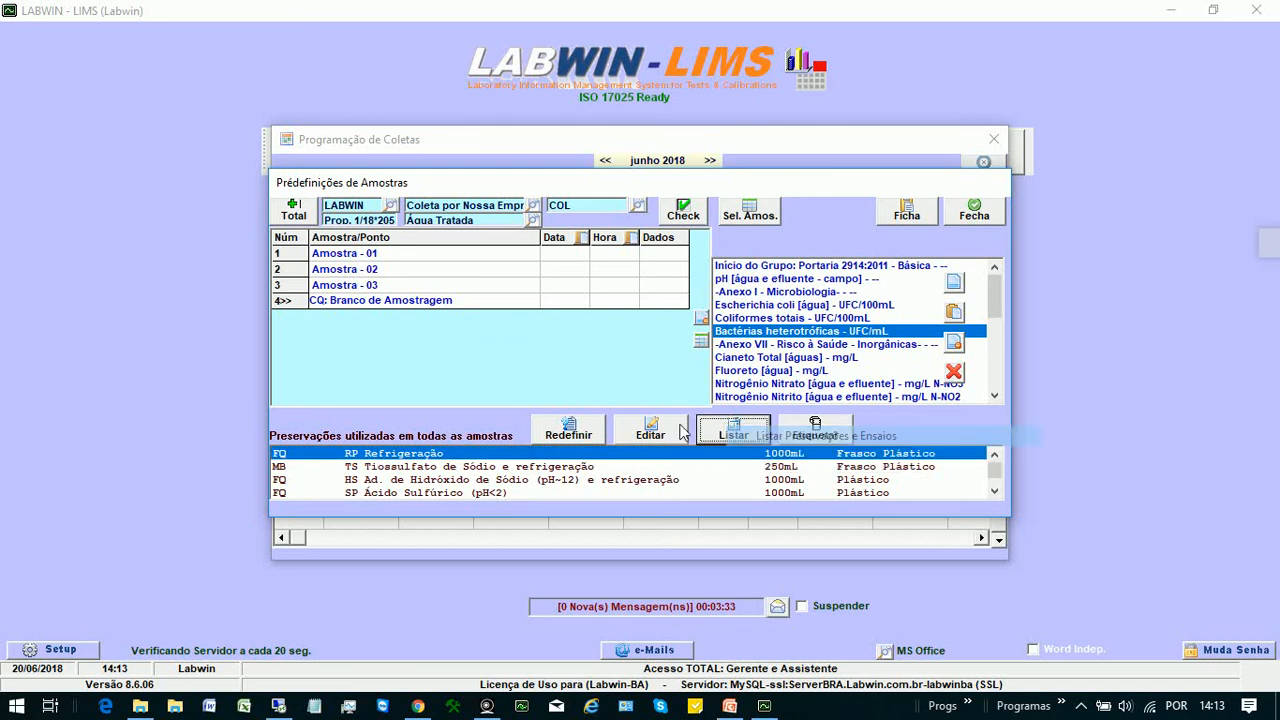
click(738, 436)
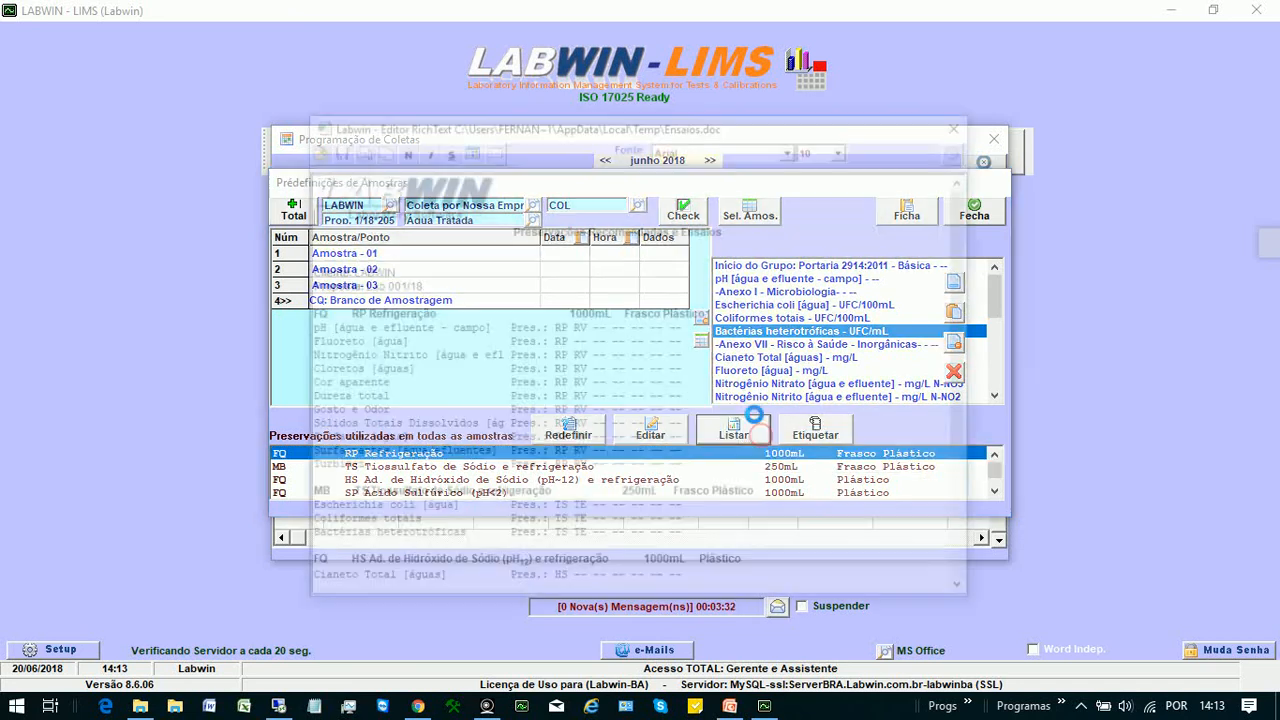
scroll(770, 371, down, 4)
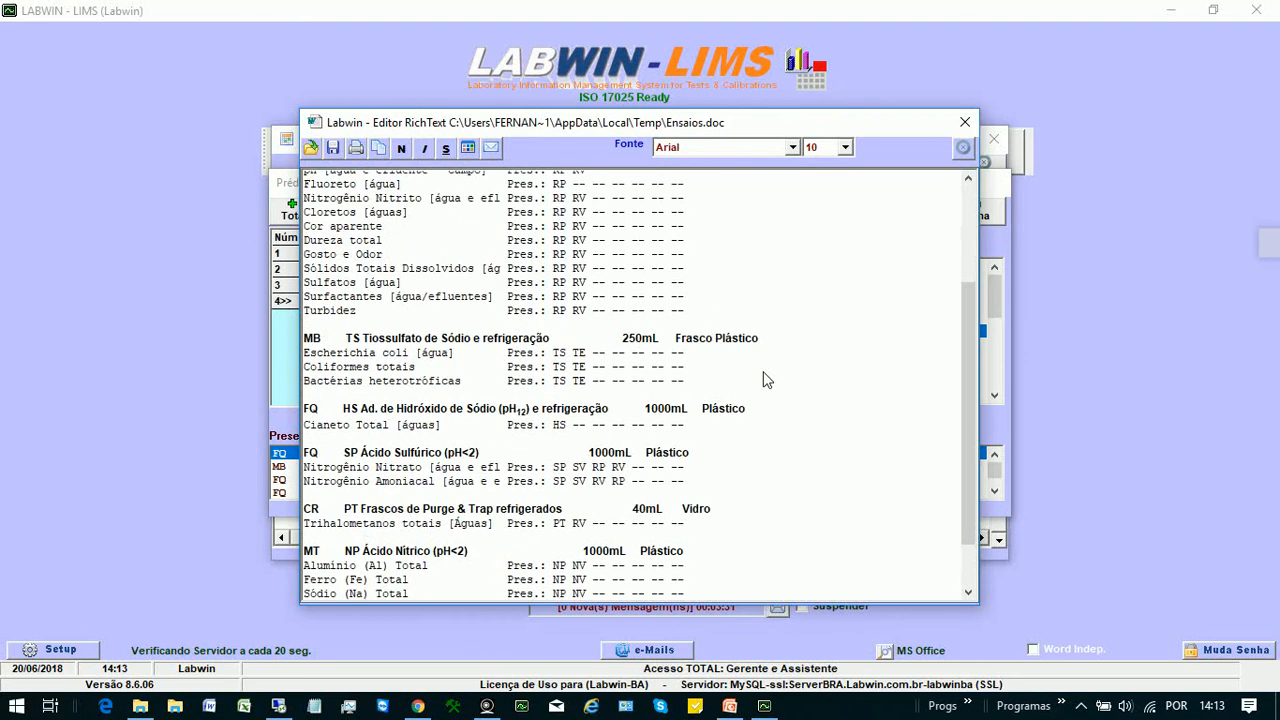
scroll(766, 377, up, 1)
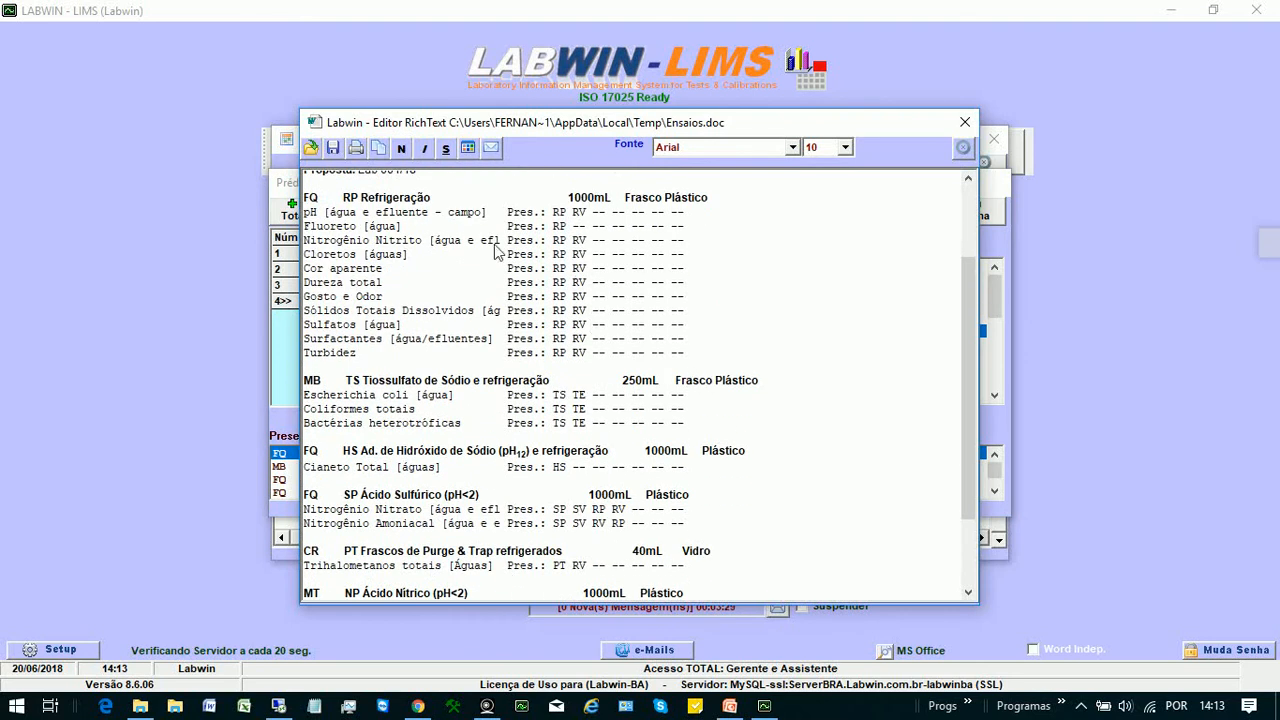
scroll(390, 207, down, 1)
scroll(390, 207, down, 1)
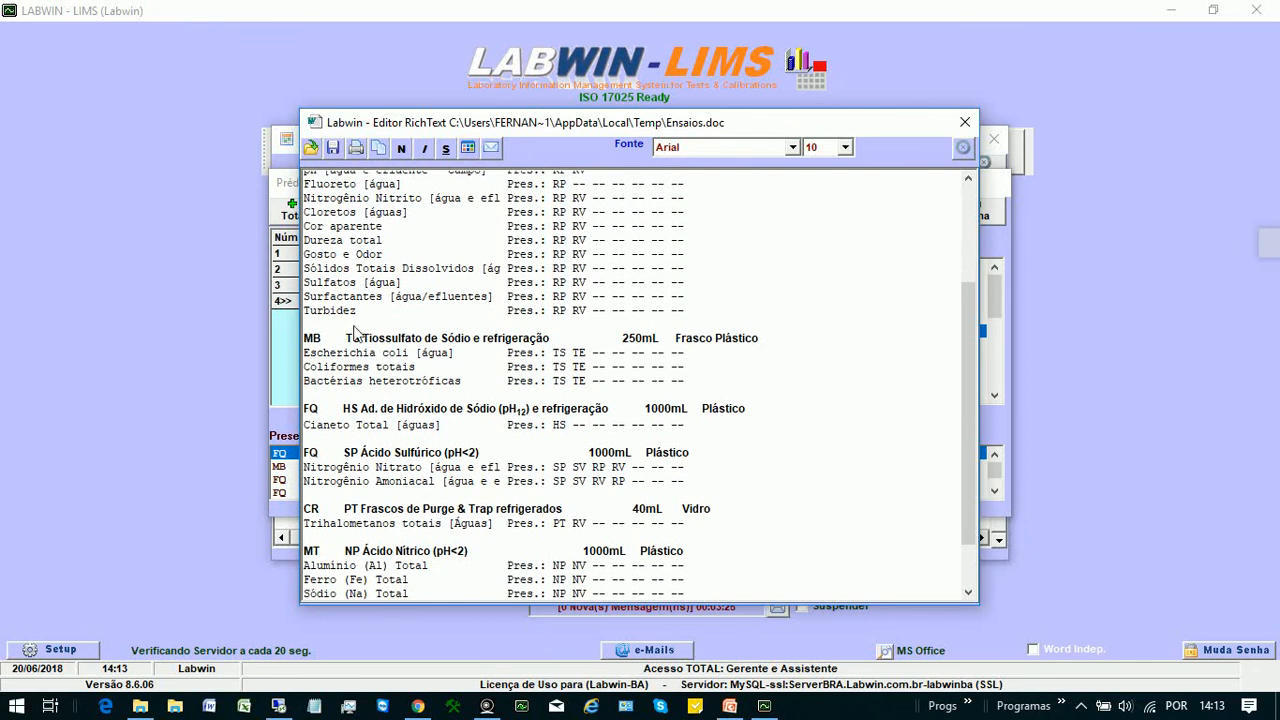
scroll(435, 308, down, 1)
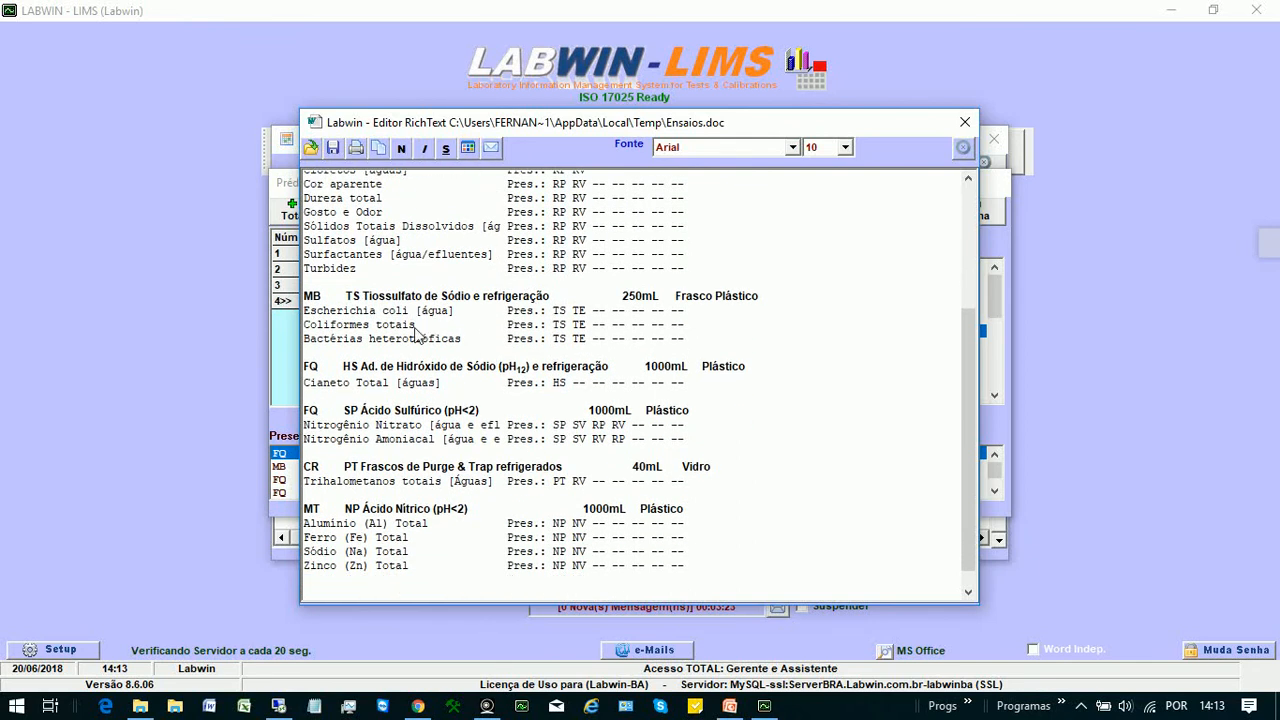
key(Escape)
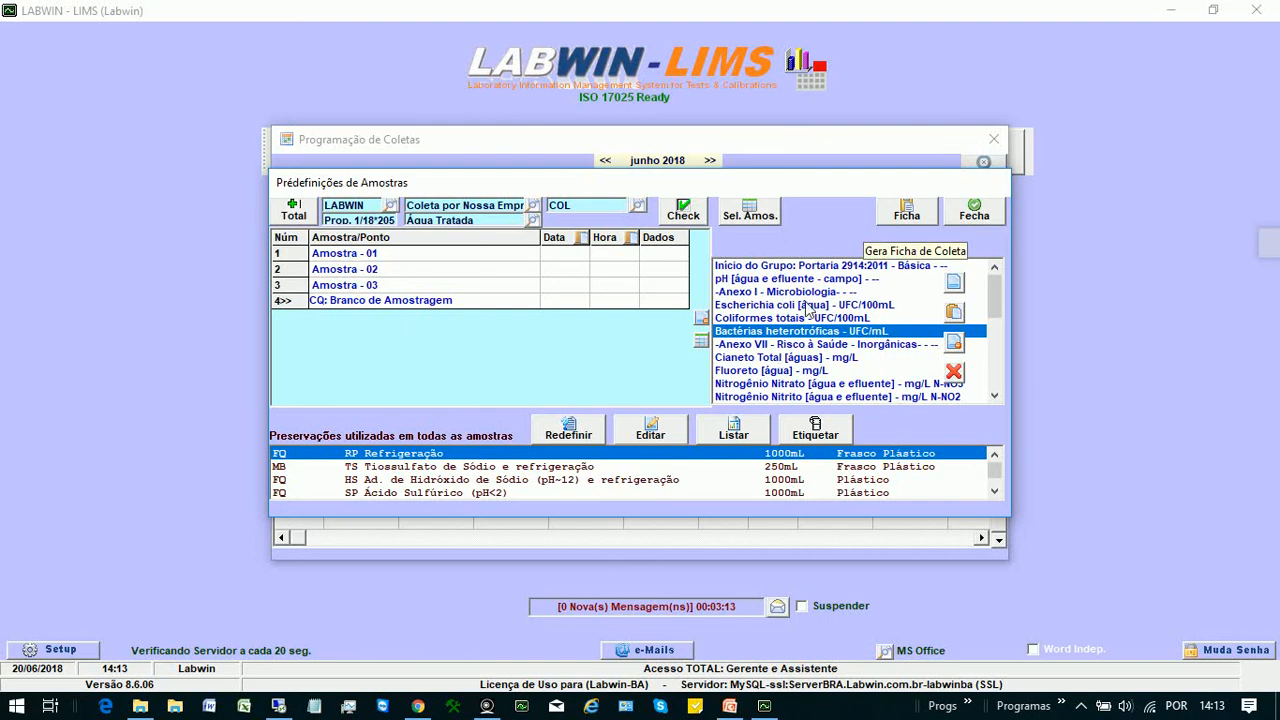
Generate the collection sheet with the preselected field measurements and no additional forms, and view its basic data without changing it
click(907, 211)
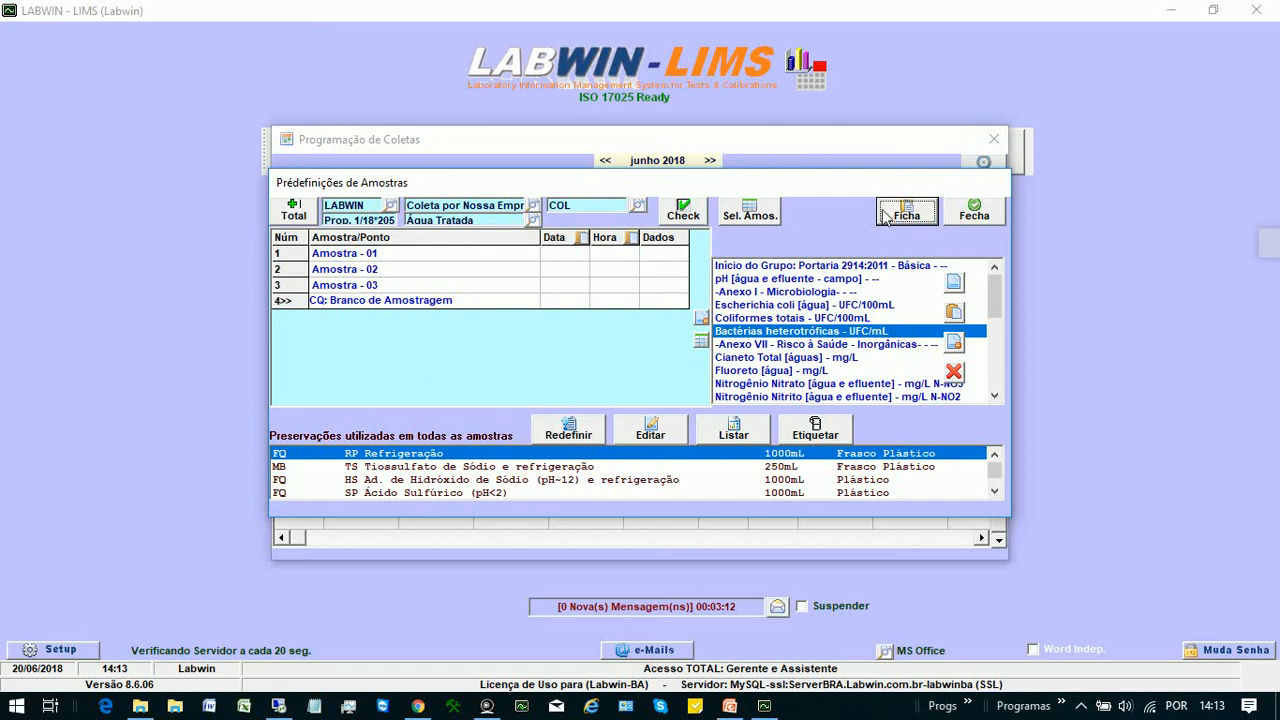
click(916, 226)
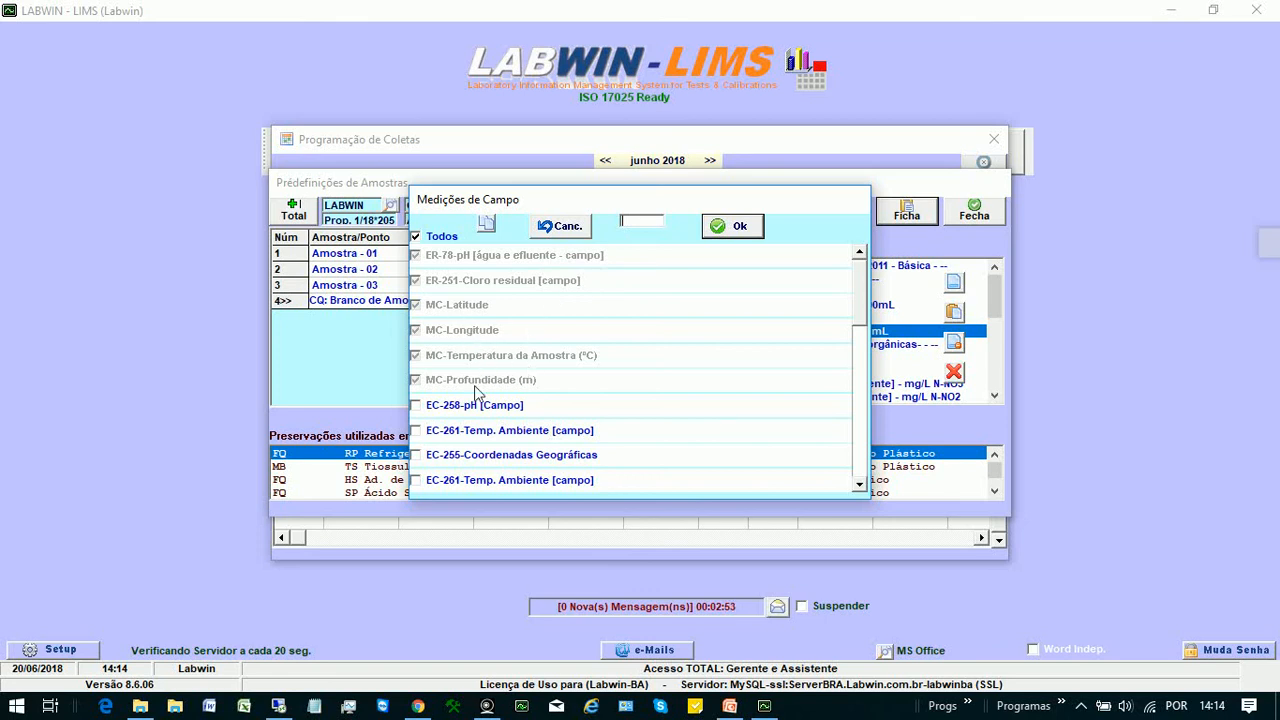
key(Return)
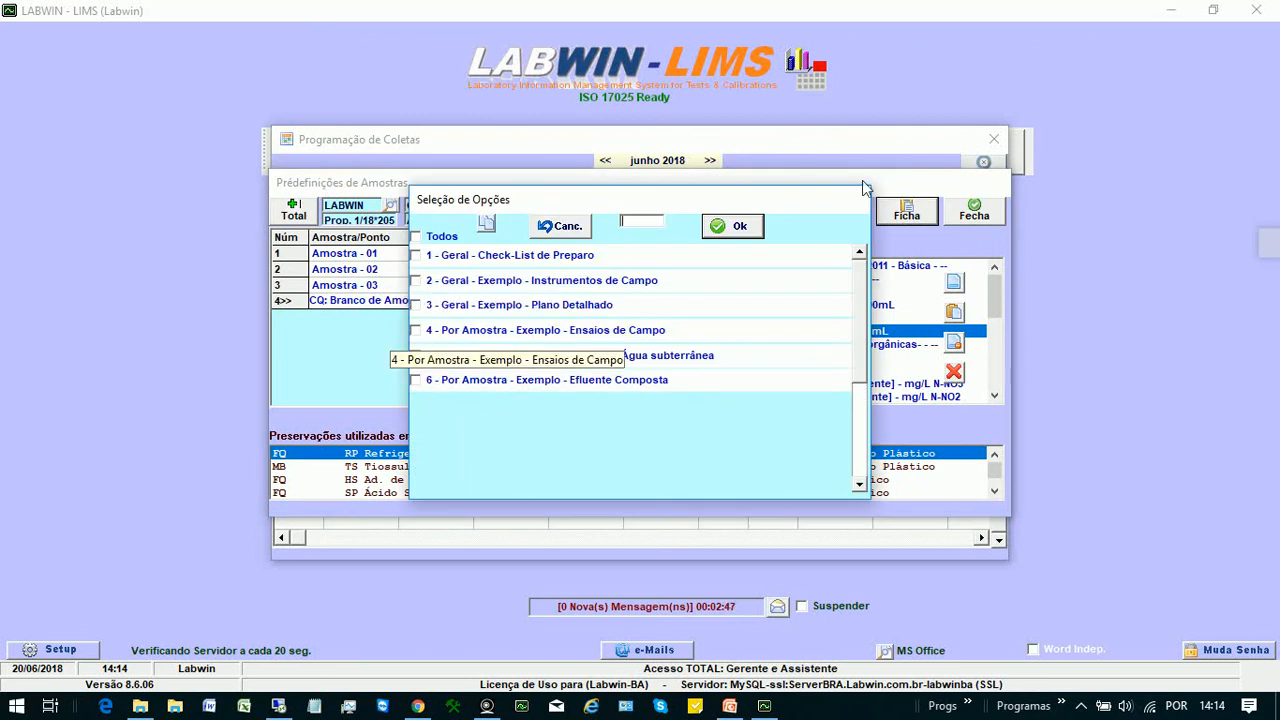
click(751, 229)
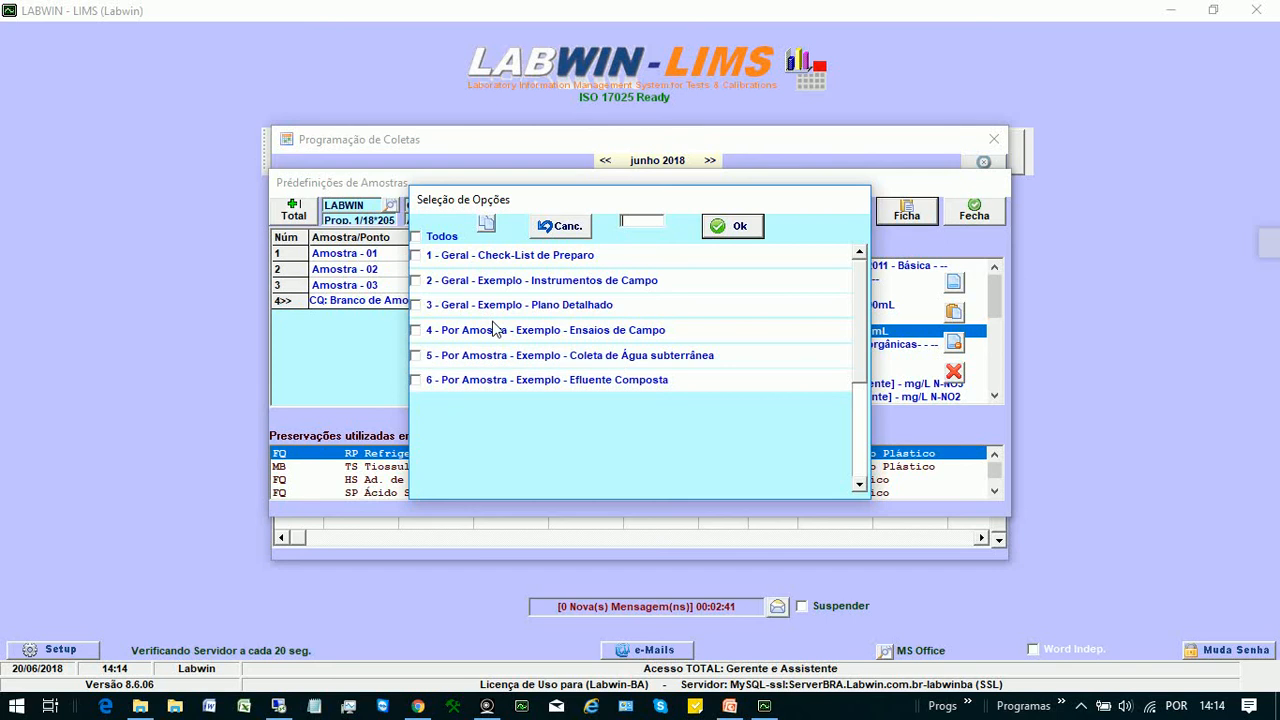
click(733, 228)
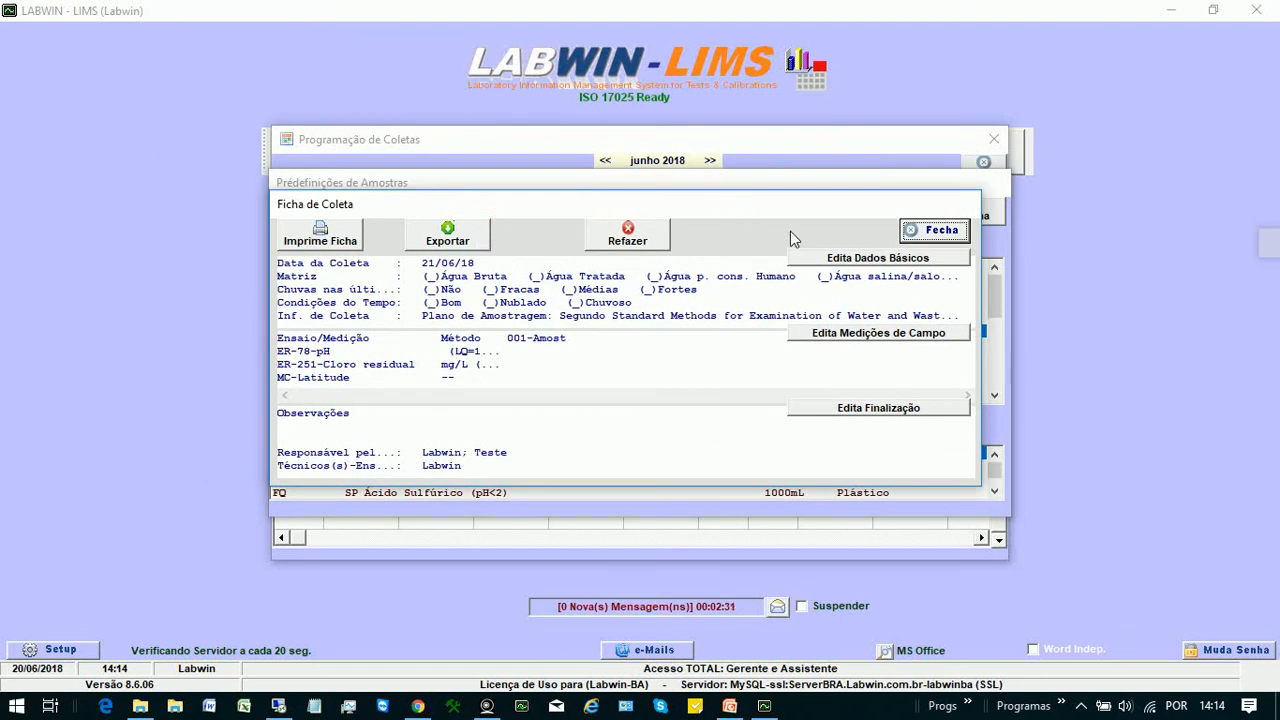
click(850, 259)
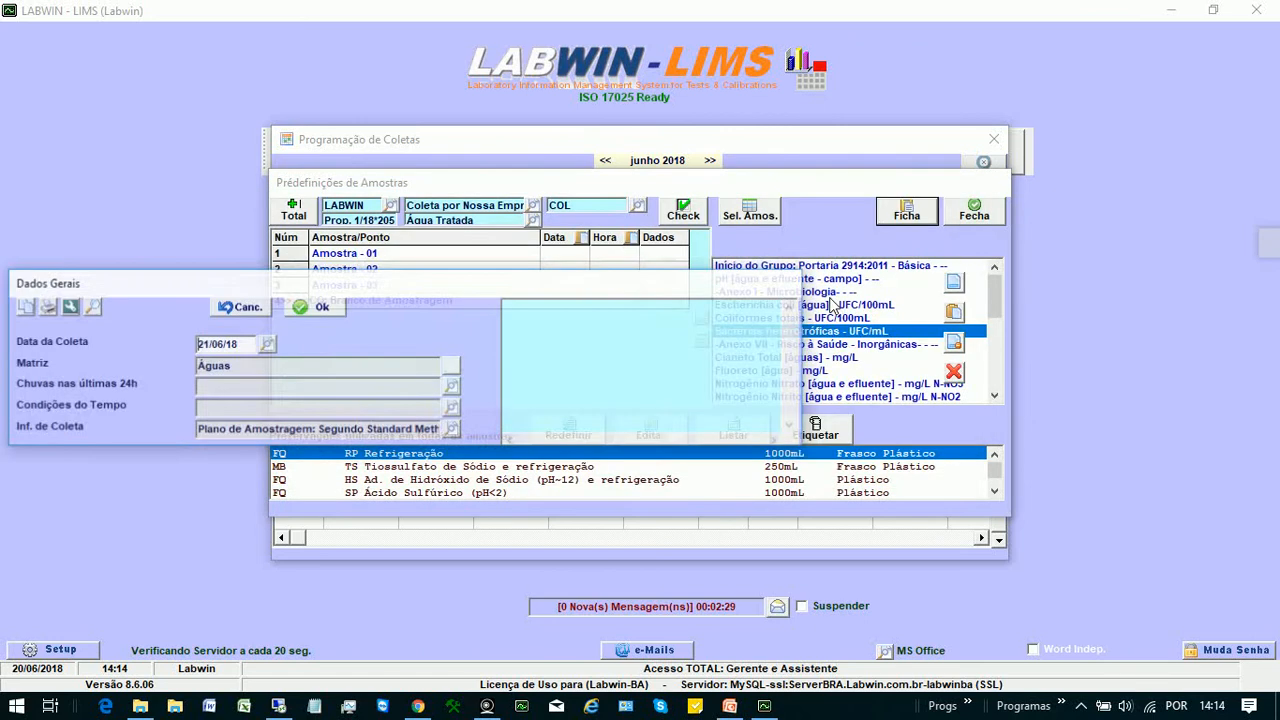
key(Escape)
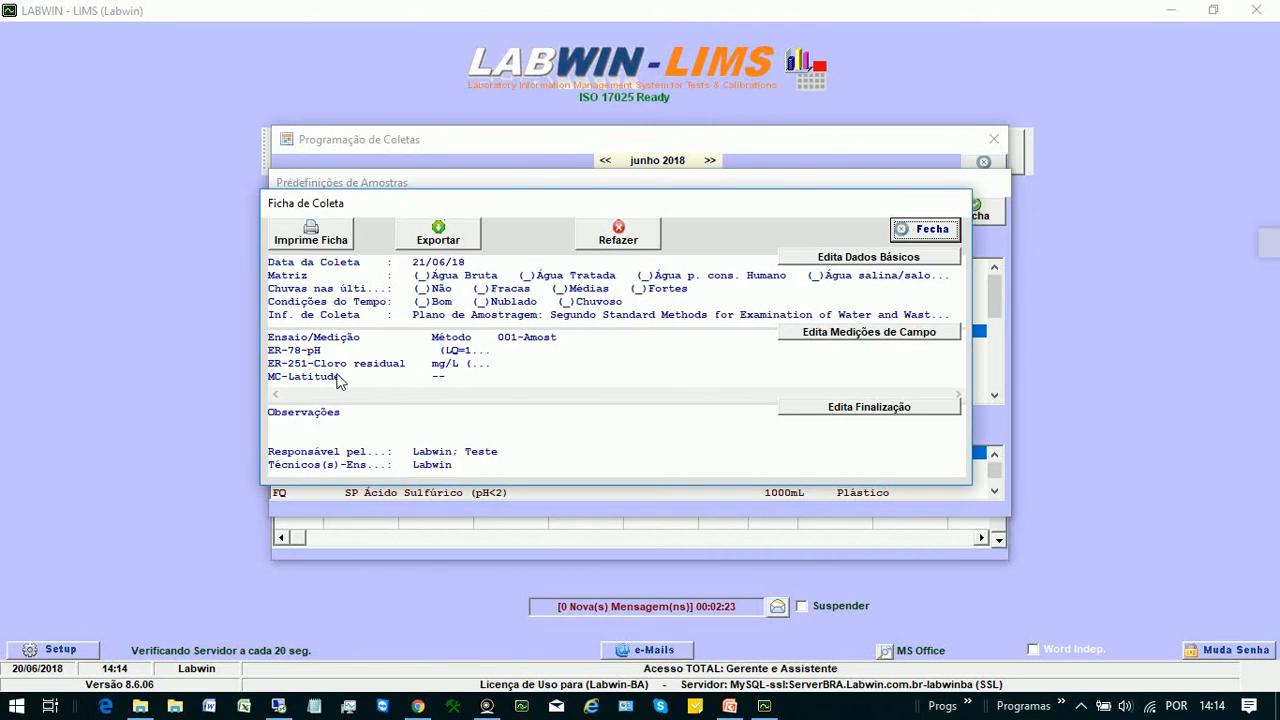
Produce the printable collection sheet in Formato Retrato (com Ensaios de Laboratório)
click(248, 306)
key(space)
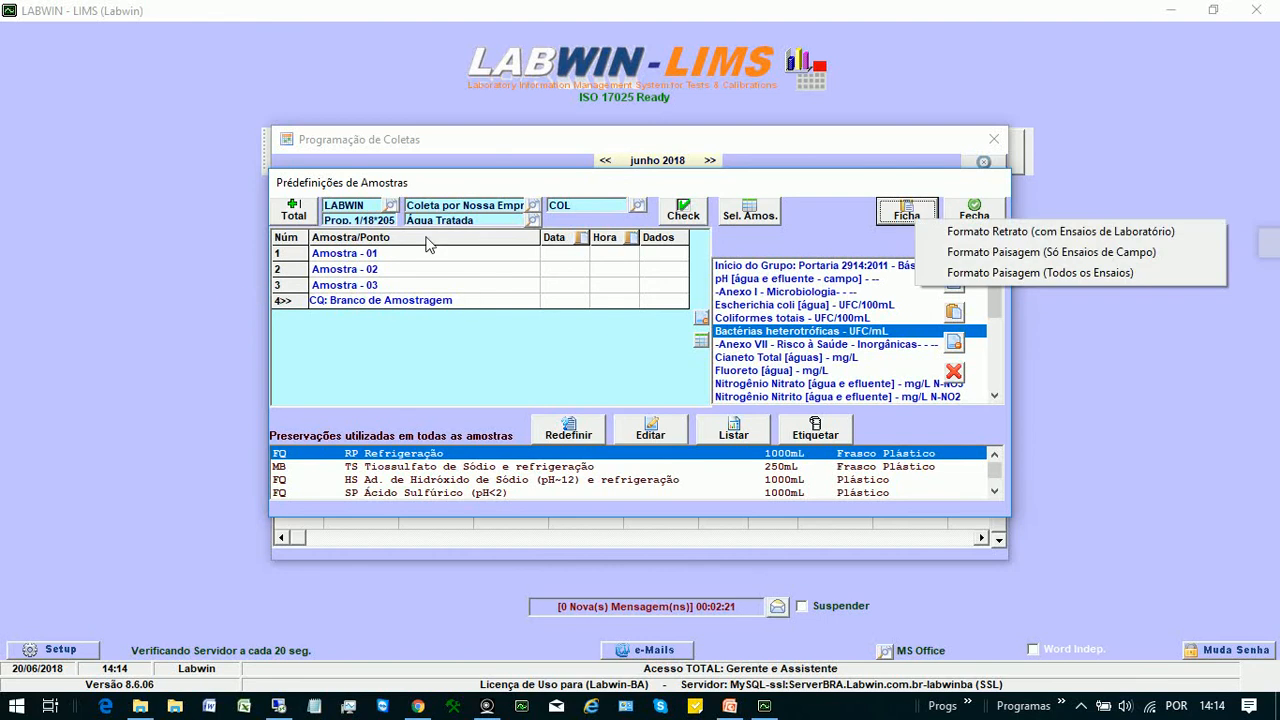
key(Down)
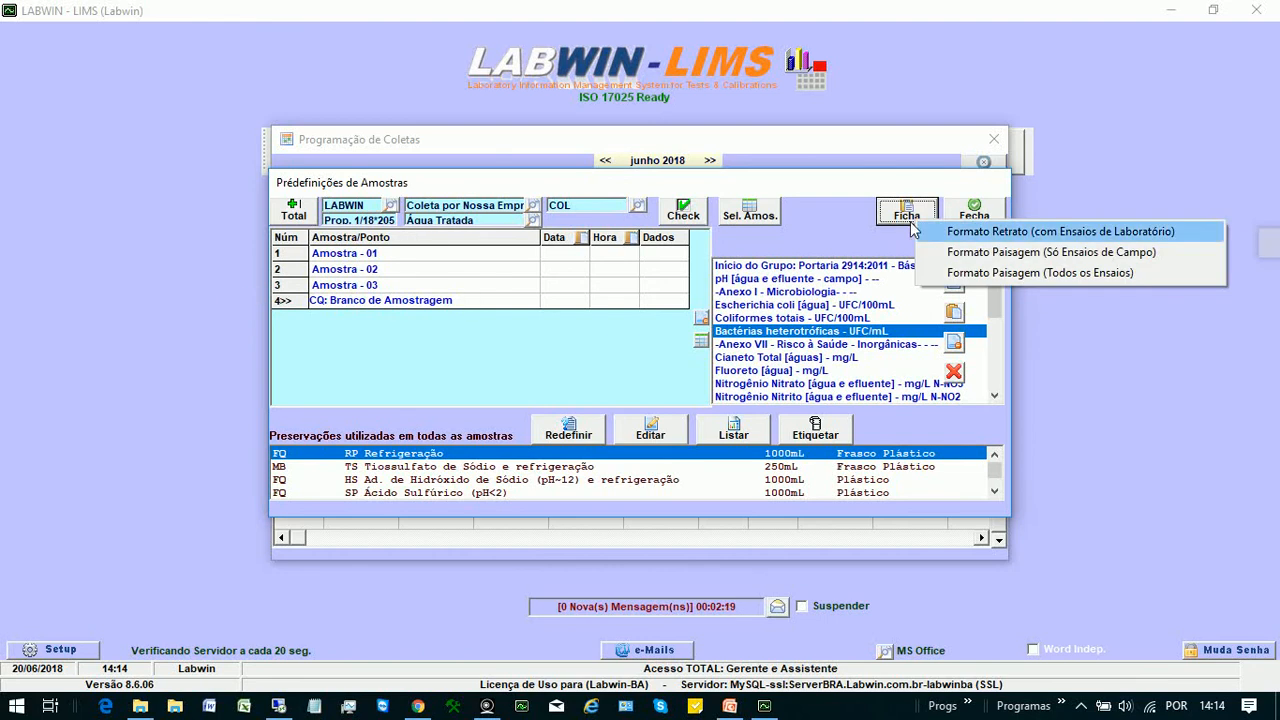
key(Down)
key(Down)
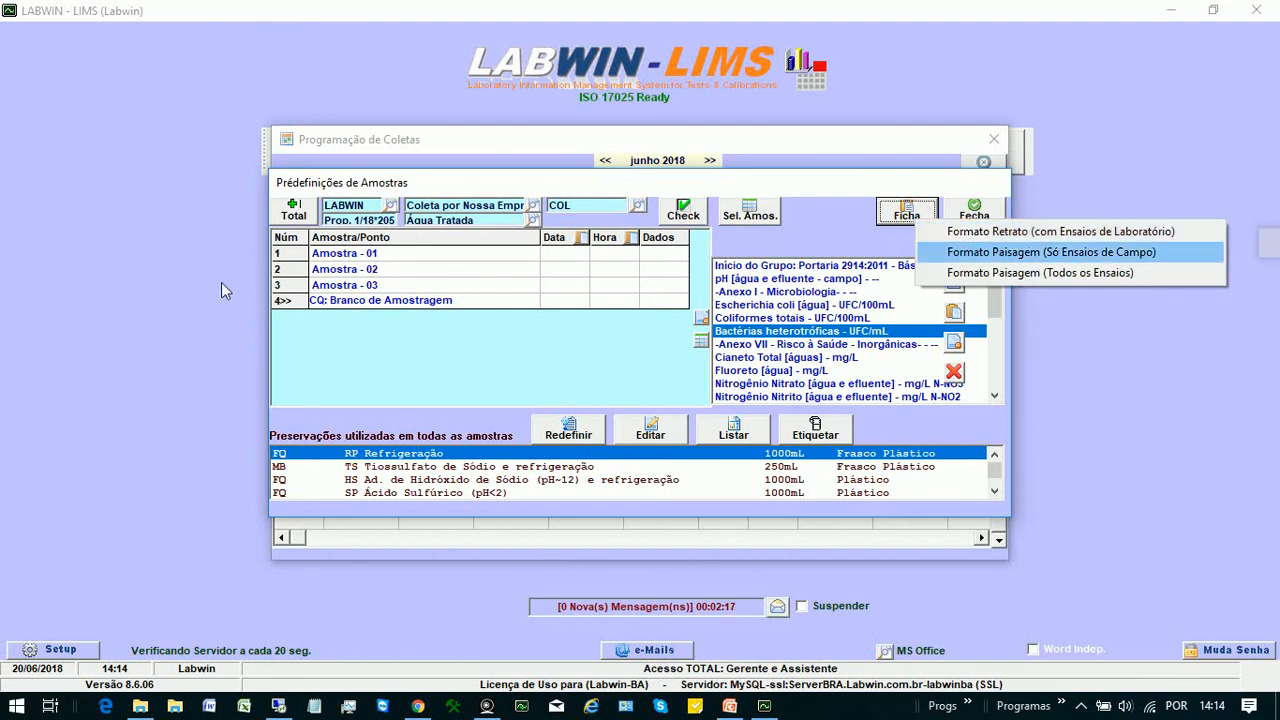
key(Up)
key(Up)
key(Down)
key(Up)
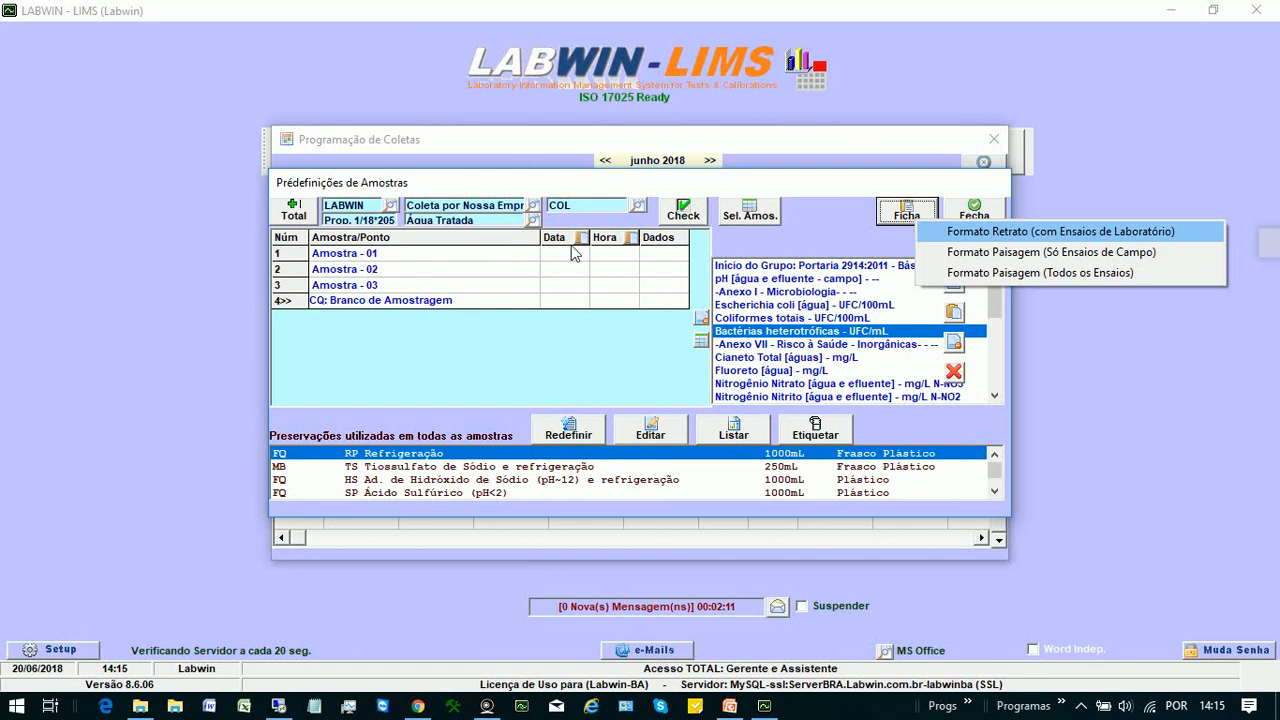
key(Return)
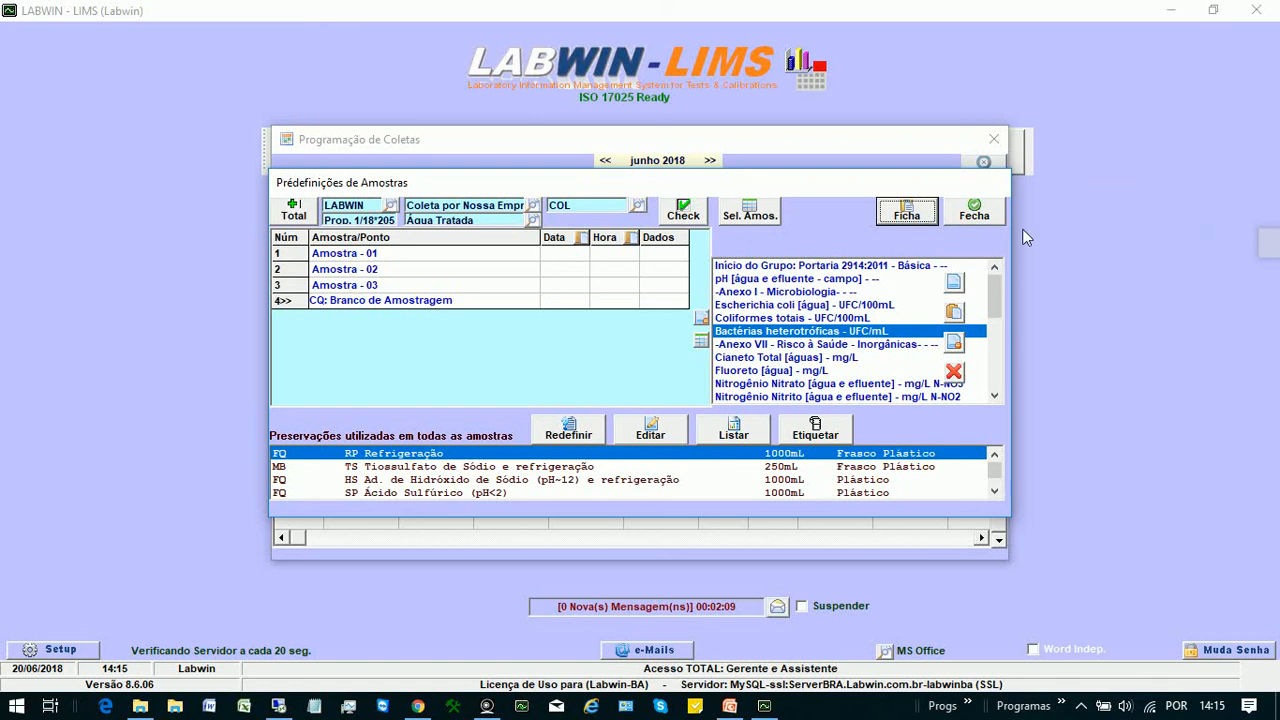
click(915, 222)
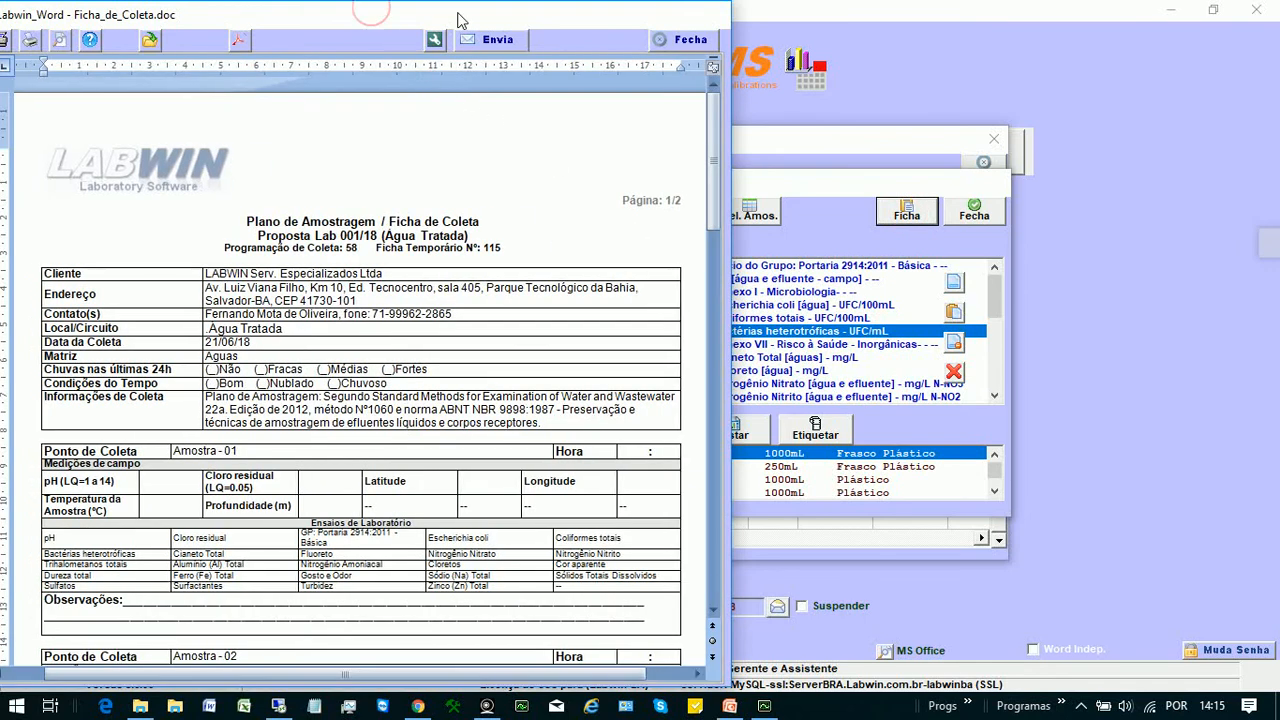
Examine the Ficha_de_Coleta.doc document, checking the general data and the field and laboratory sections of each collection point
scroll(460, 18, down, 5)
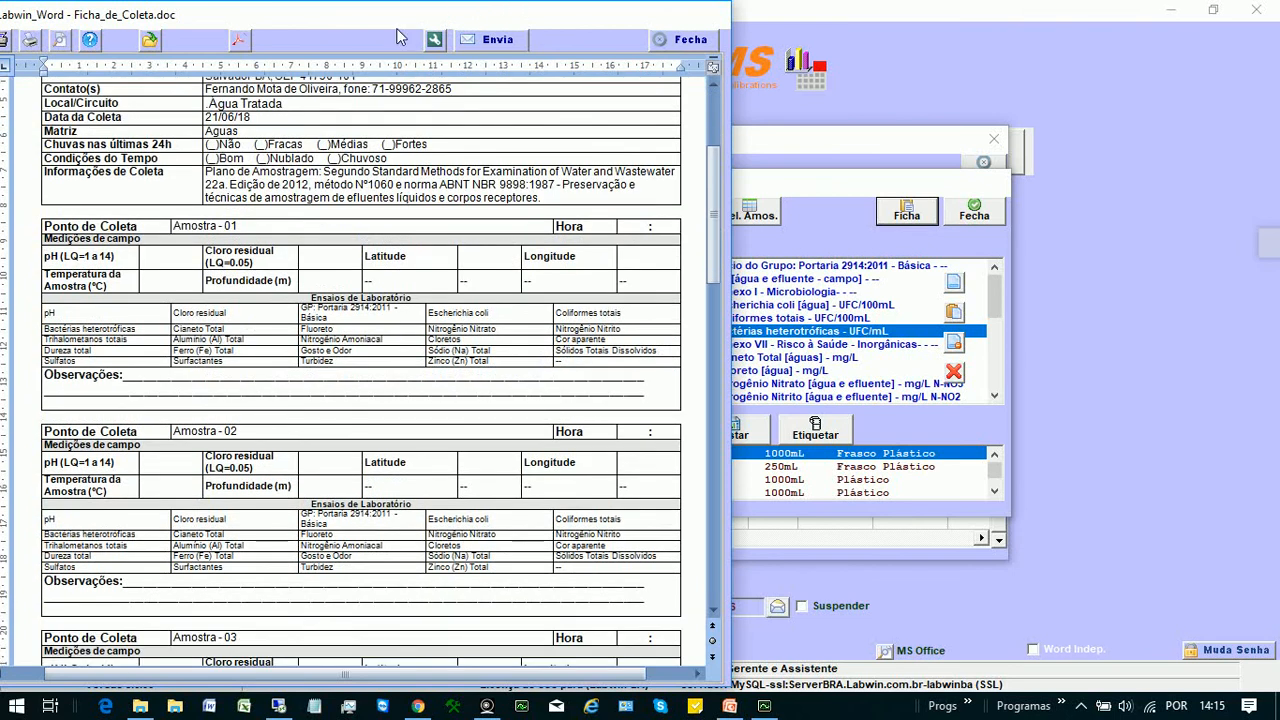
scroll(390, 31, up, 4)
click(382, 32)
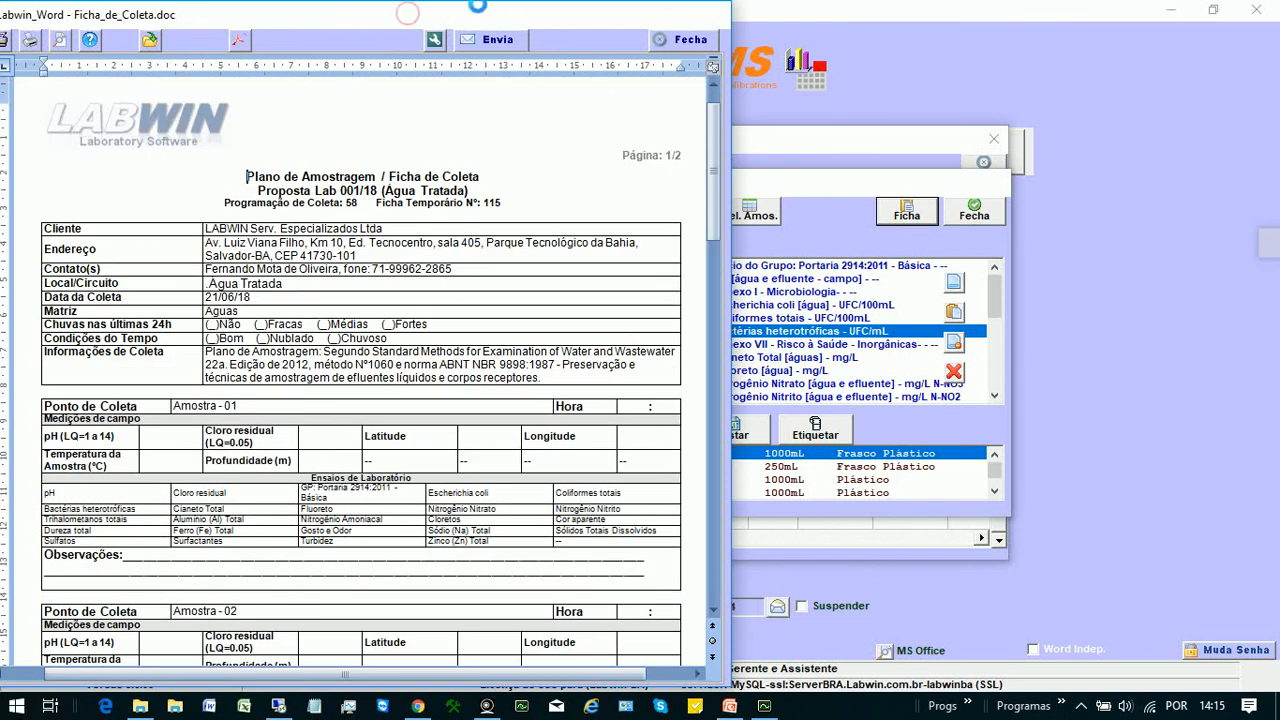
scroll(500, 8, down, 1)
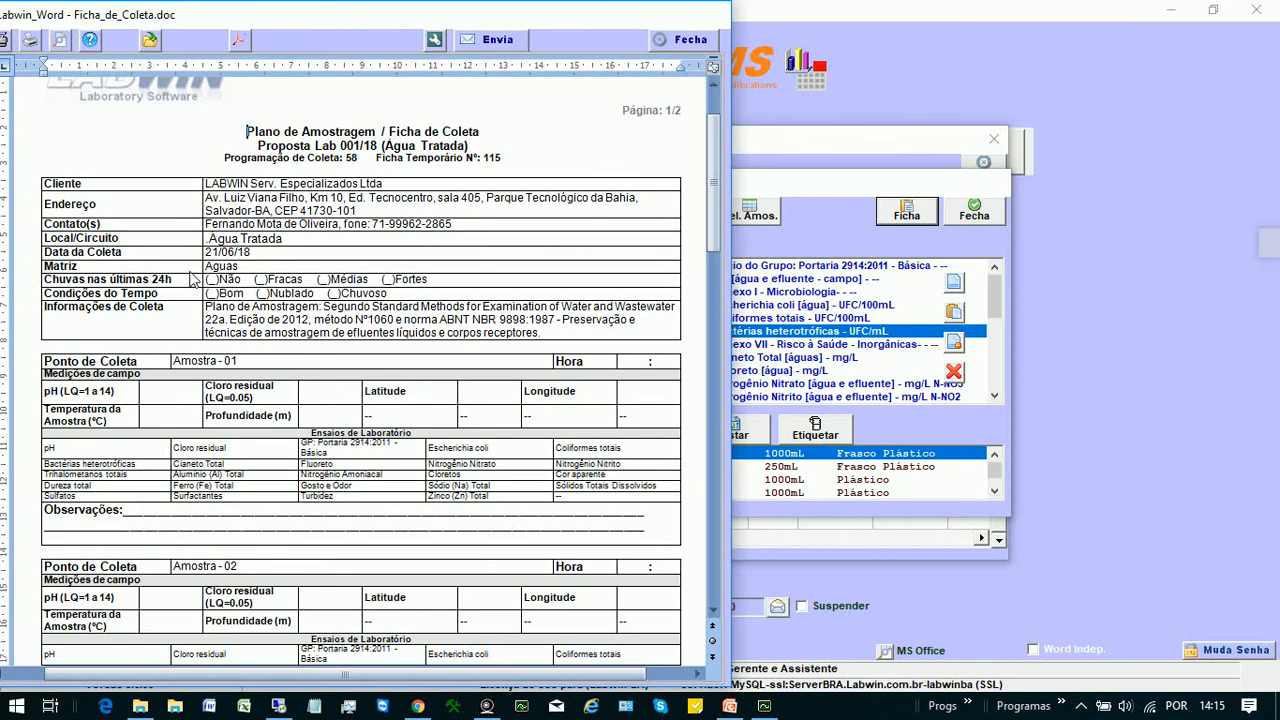
scroll(192, 278, down, 3)
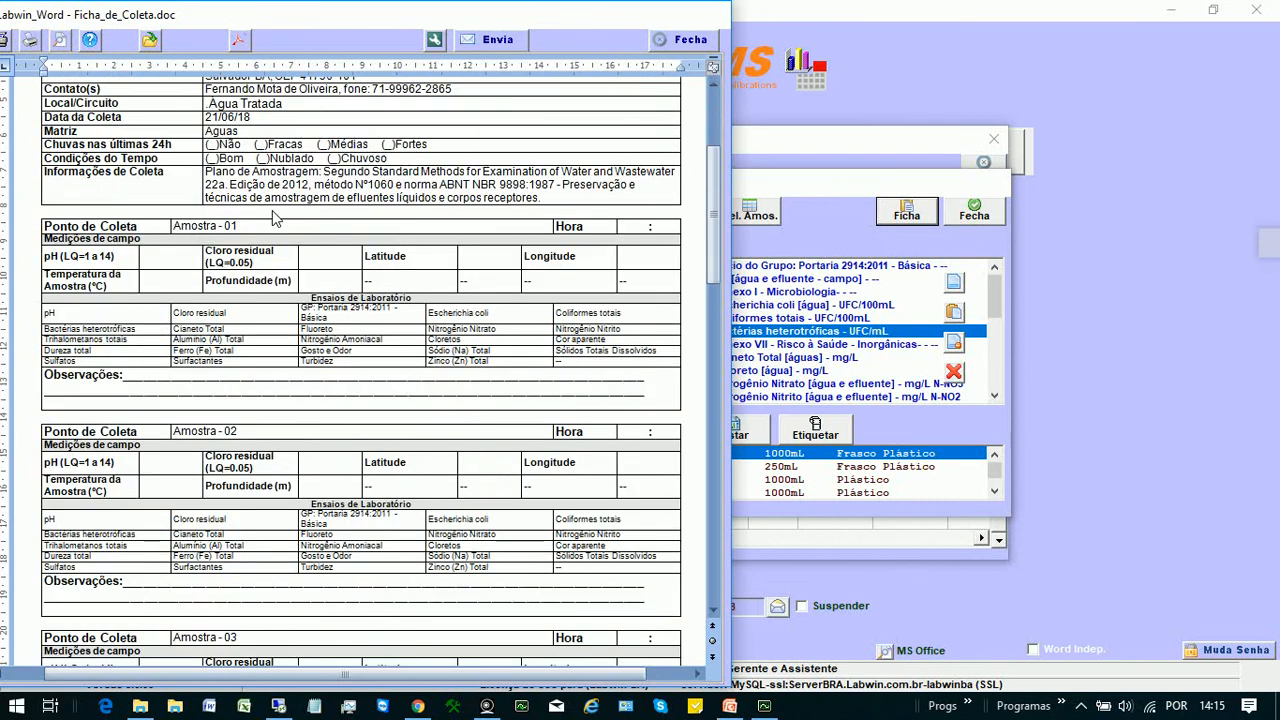
Review the collection points Amostra - 01 to Amostra - 03 across the pages of the collection sheet document, and close it
scroll(306, 203, up, 3)
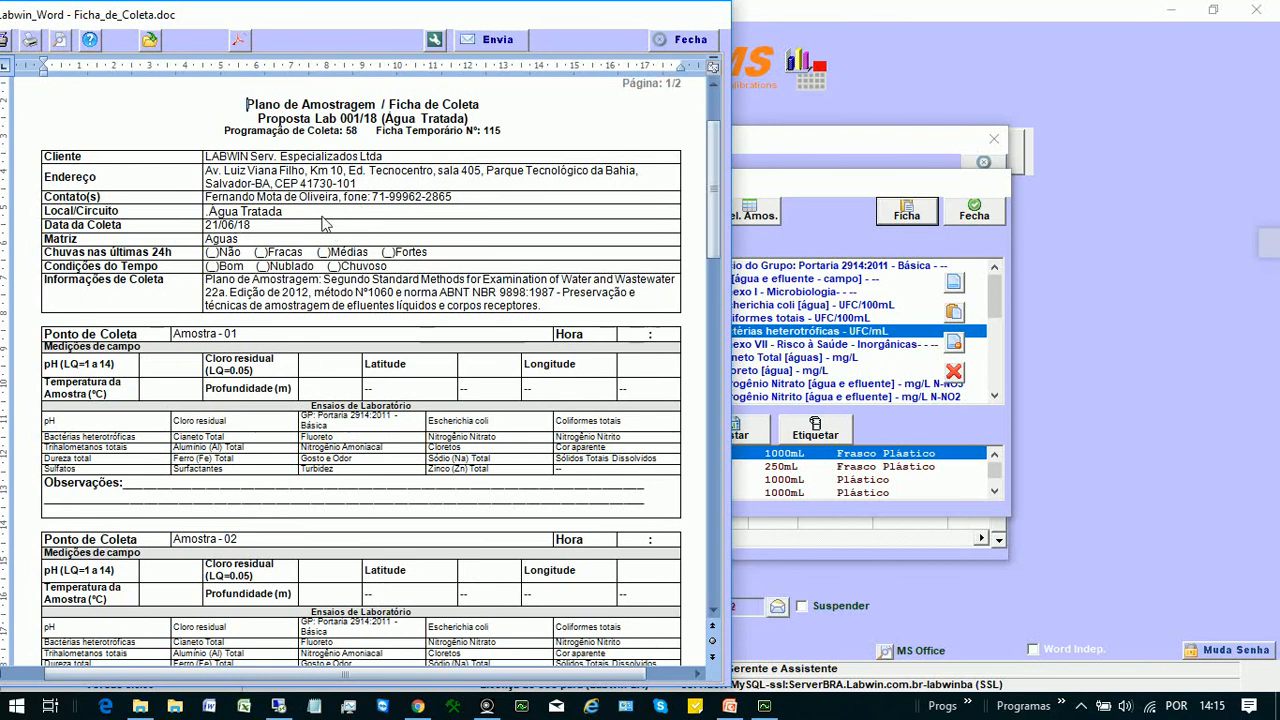
scroll(176, 270, down, 3)
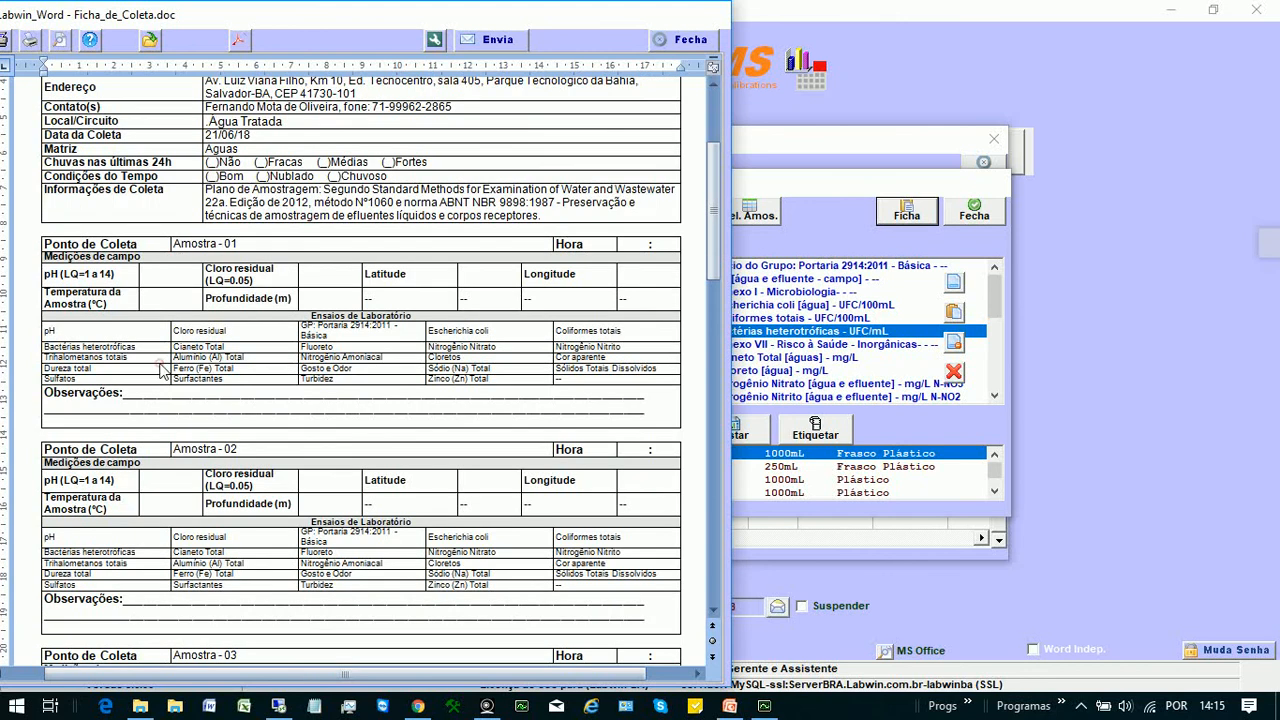
scroll(160, 372, down, 3)
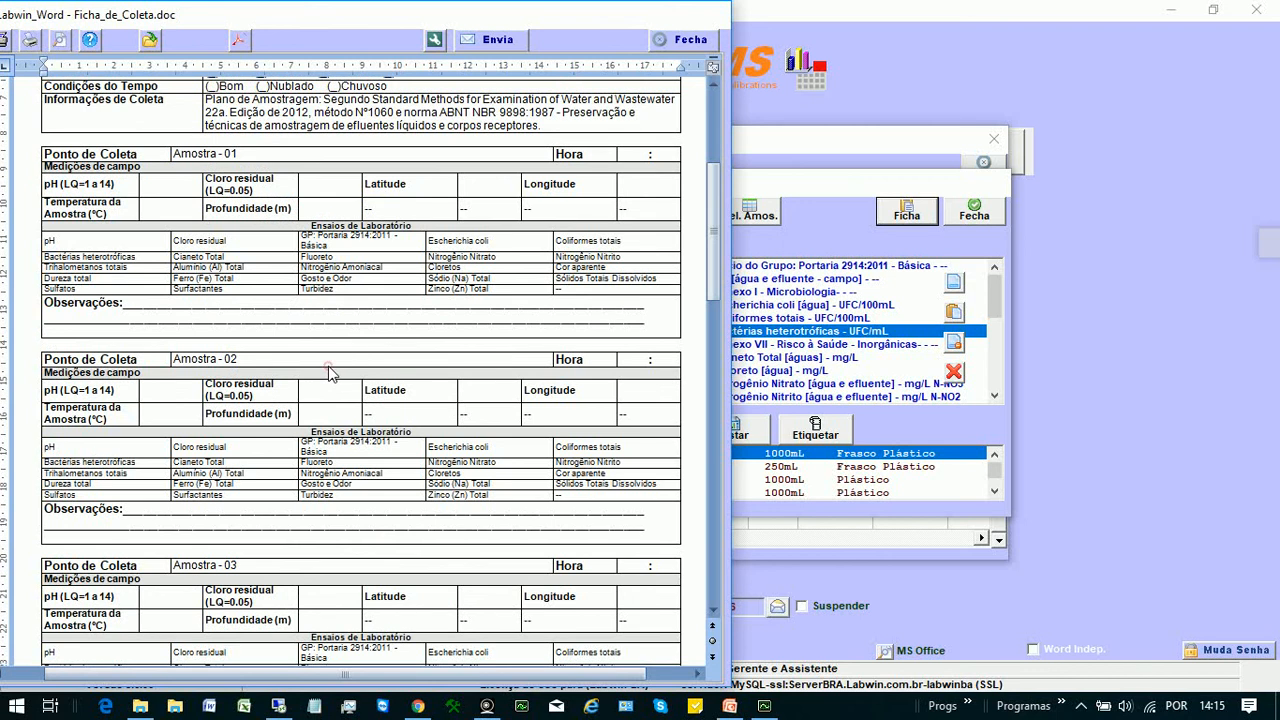
scroll(440, 365, up, 4)
scroll(491, 377, down, 3)
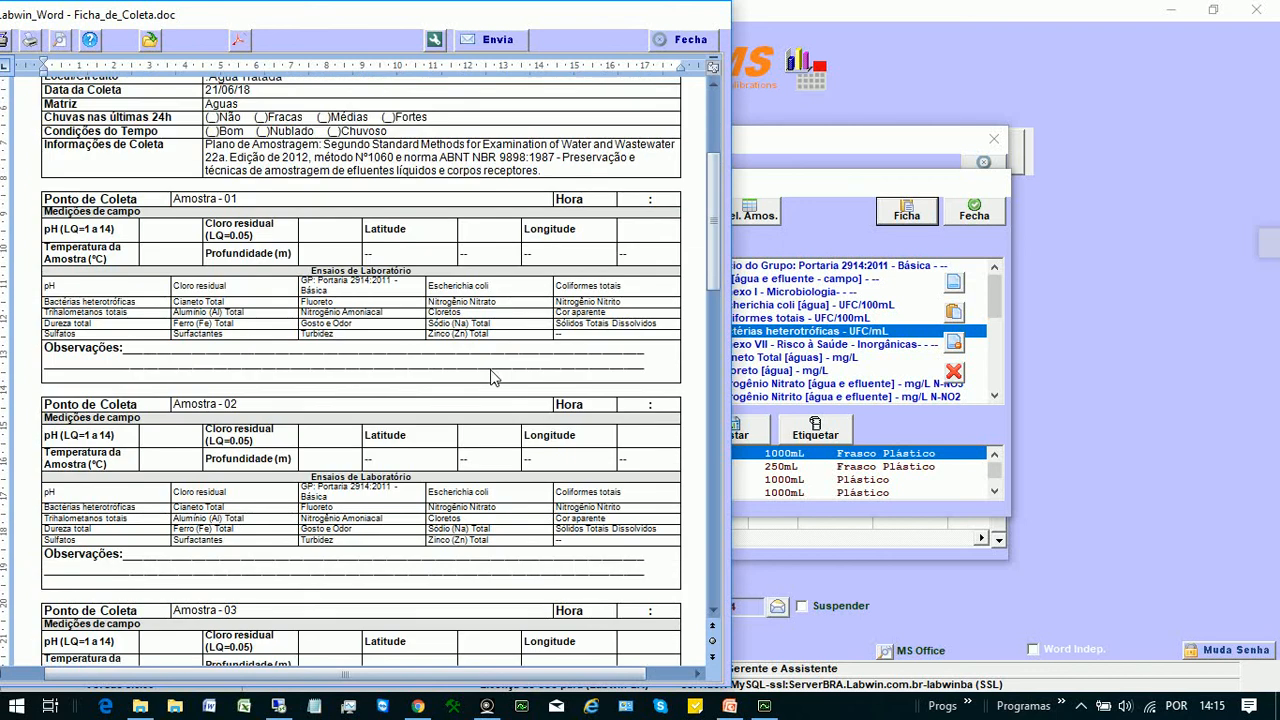
scroll(491, 377, down, 10)
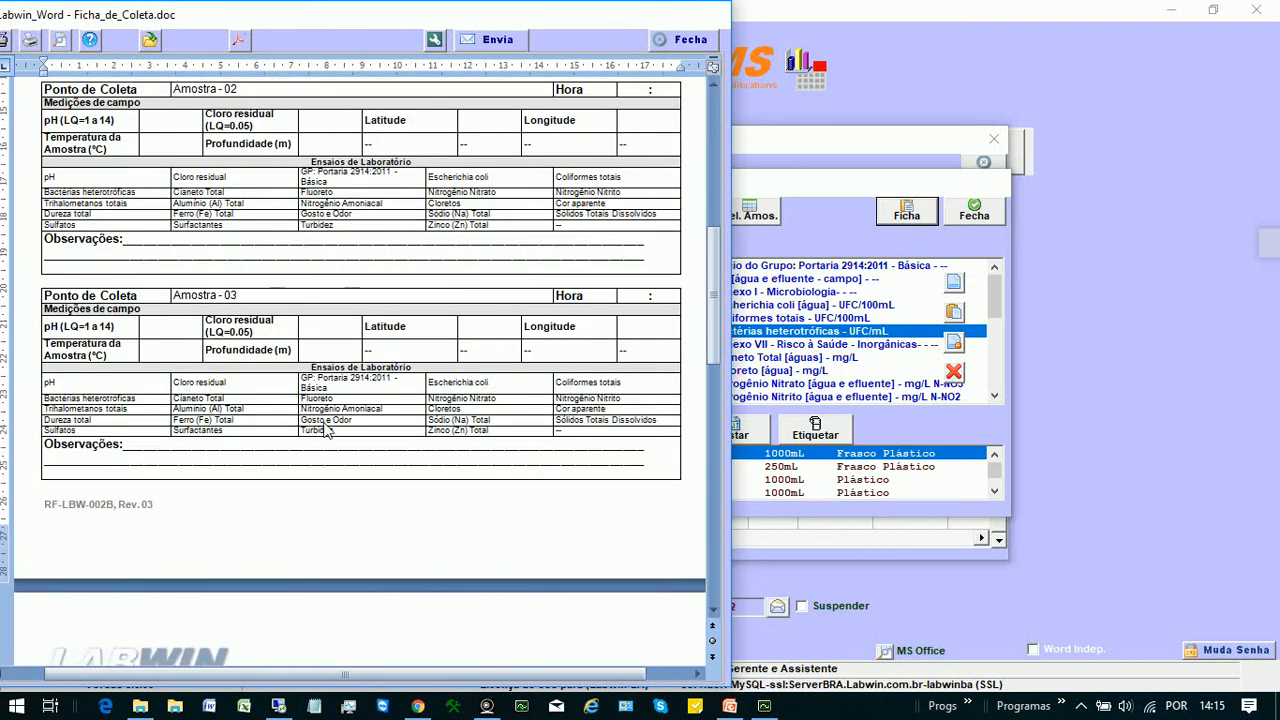
scroll(325, 430, down, 15)
scroll(179, 369, up, 20)
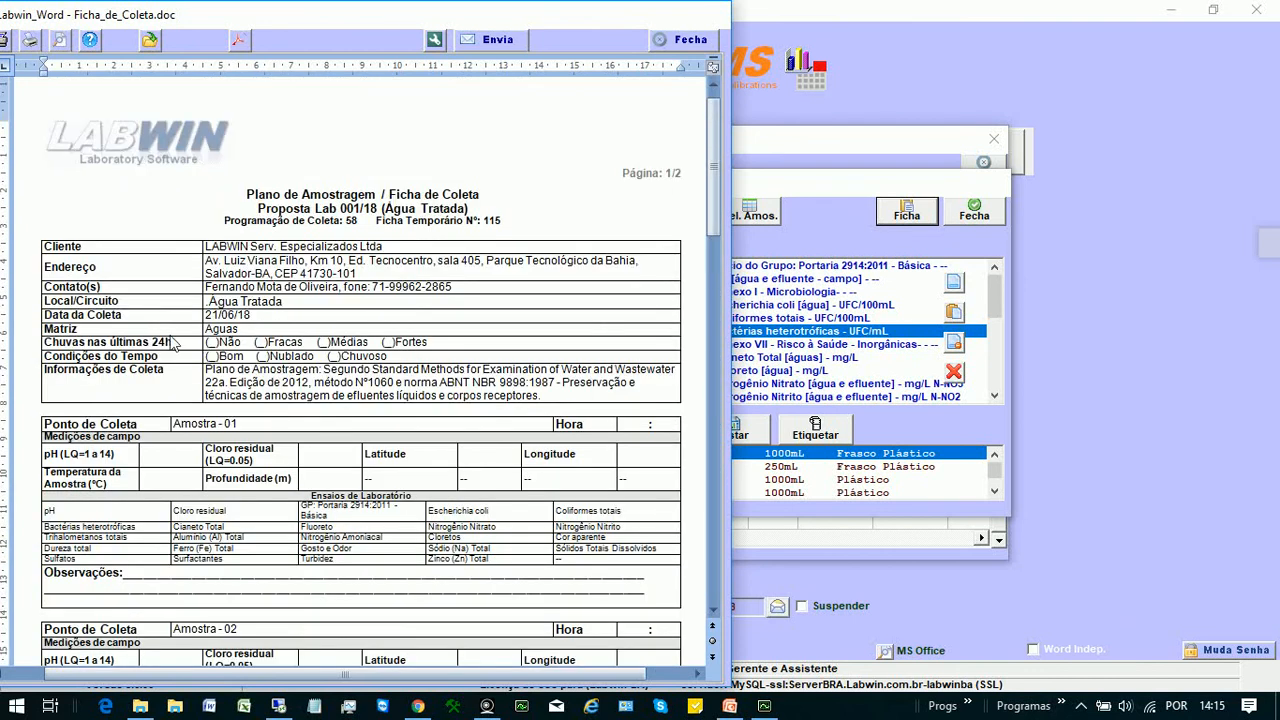
key(Escape)
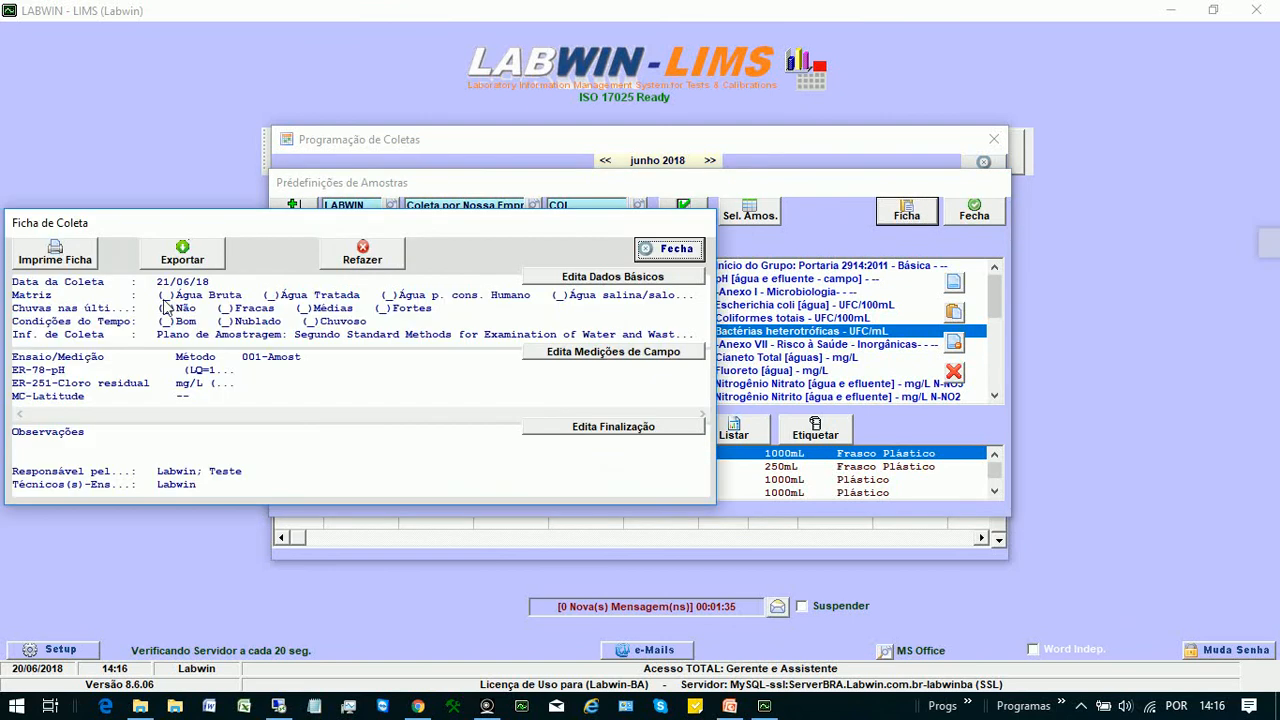
Export the collection sheet as a file to the Downloads folder and show the saved document in its folder
click(162, 300)
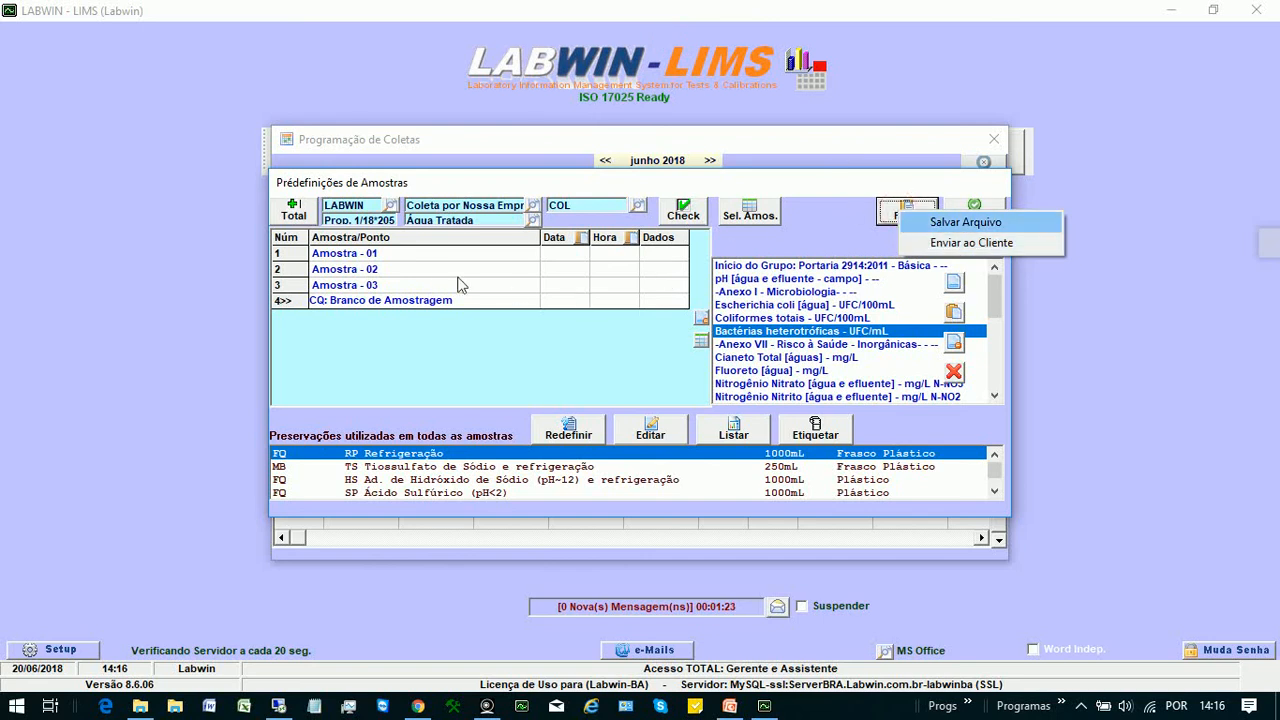
key(Return)
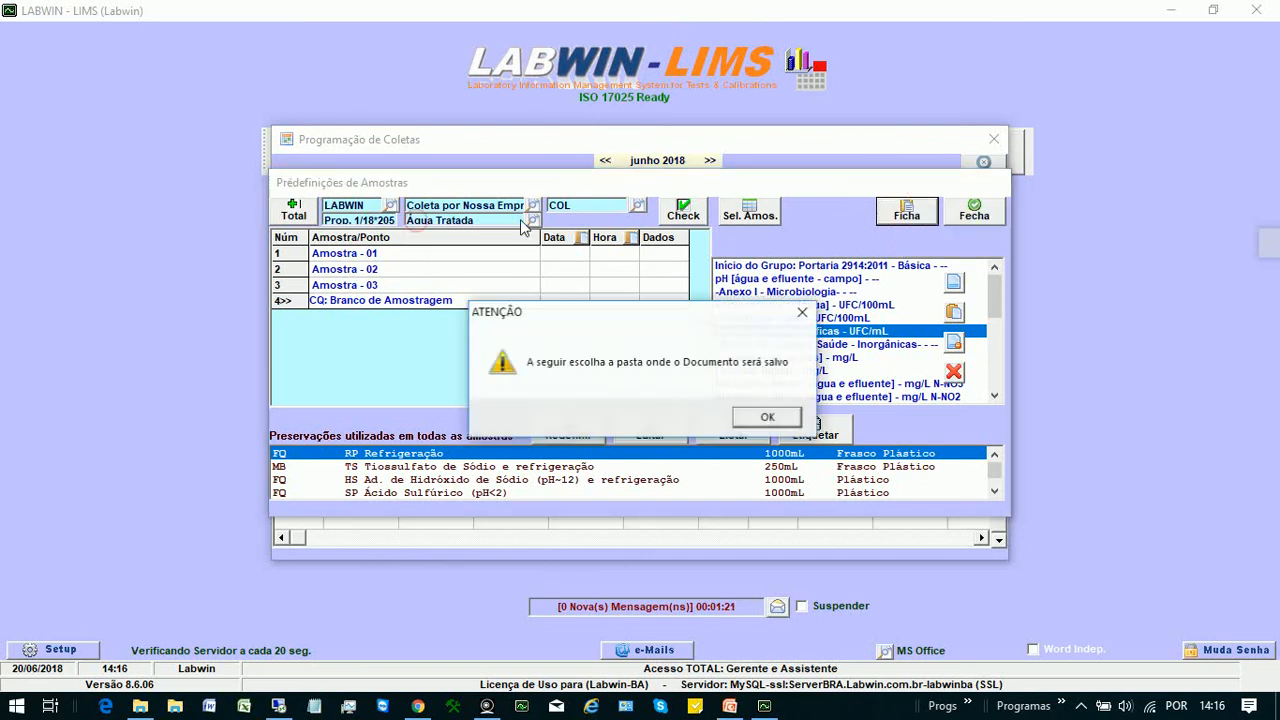
key(Return)
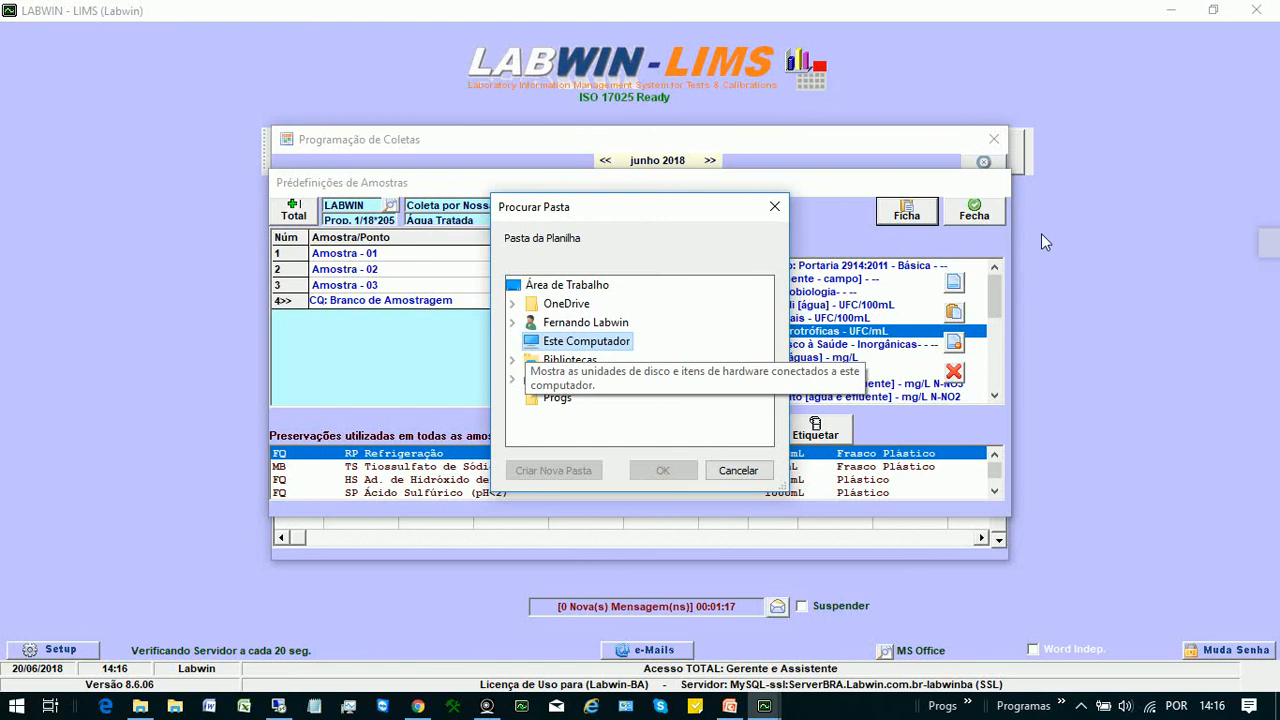
click(588, 342)
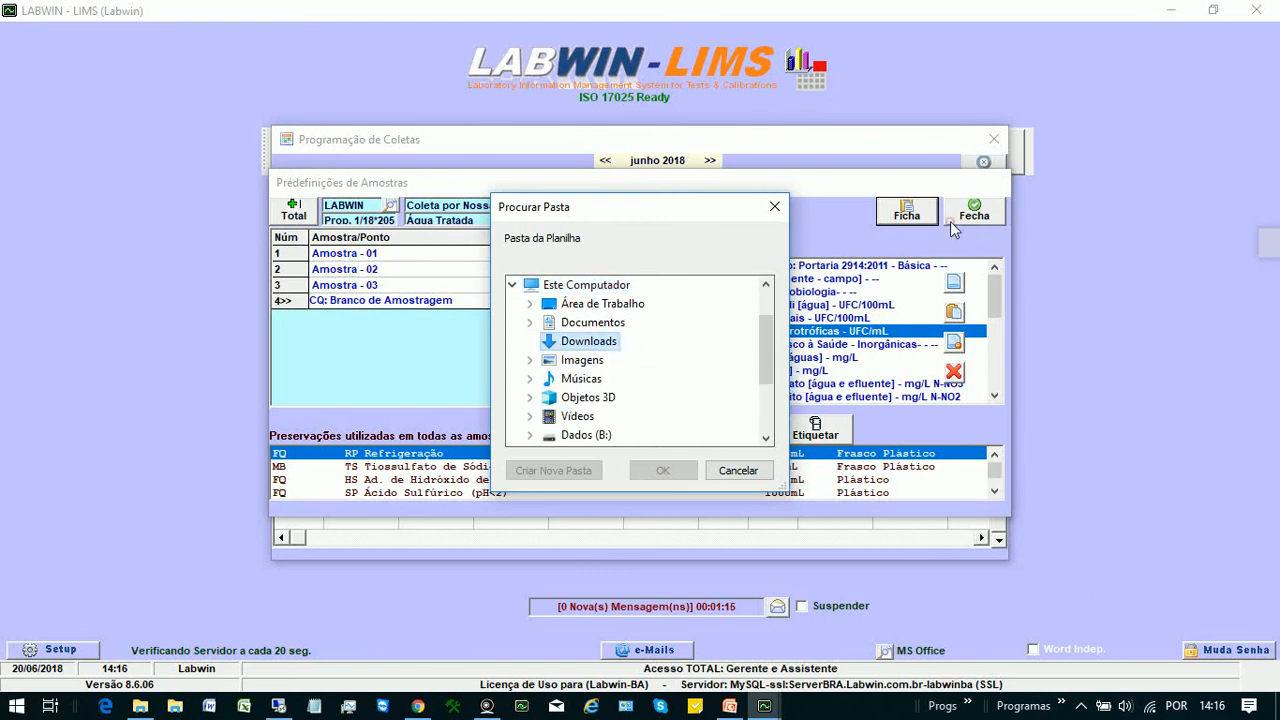
click(663, 470)
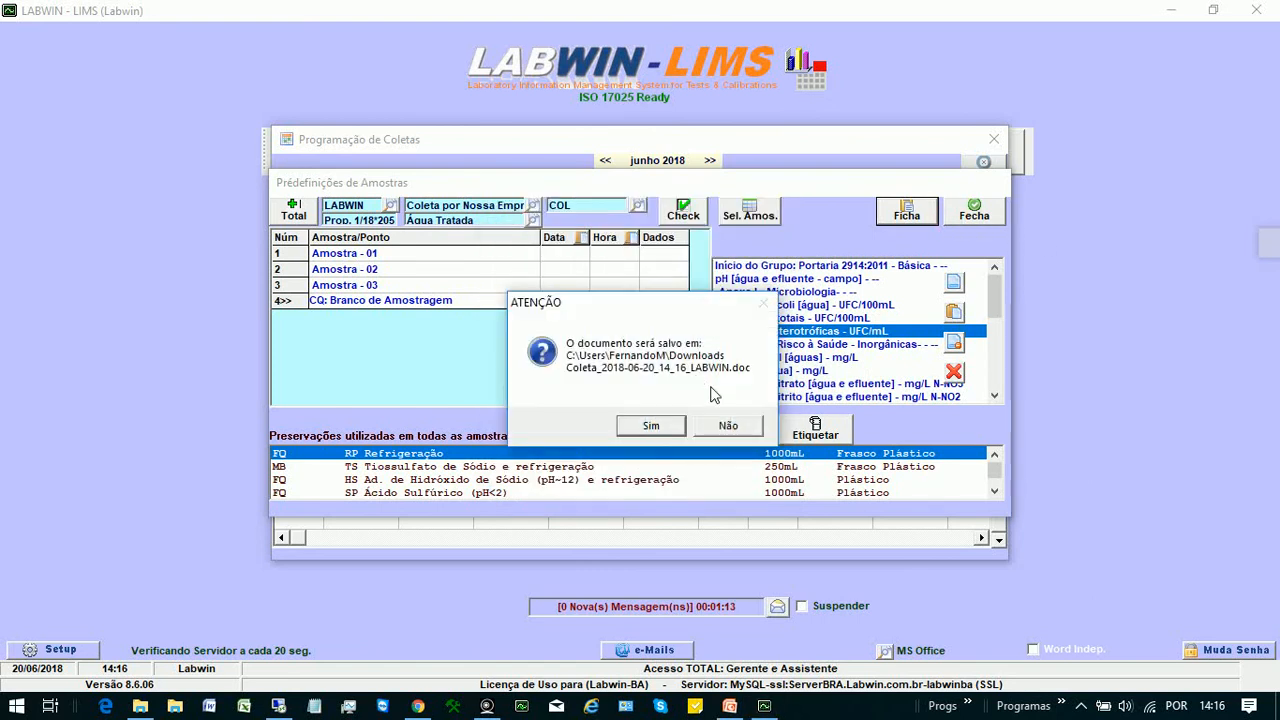
click(757, 424)
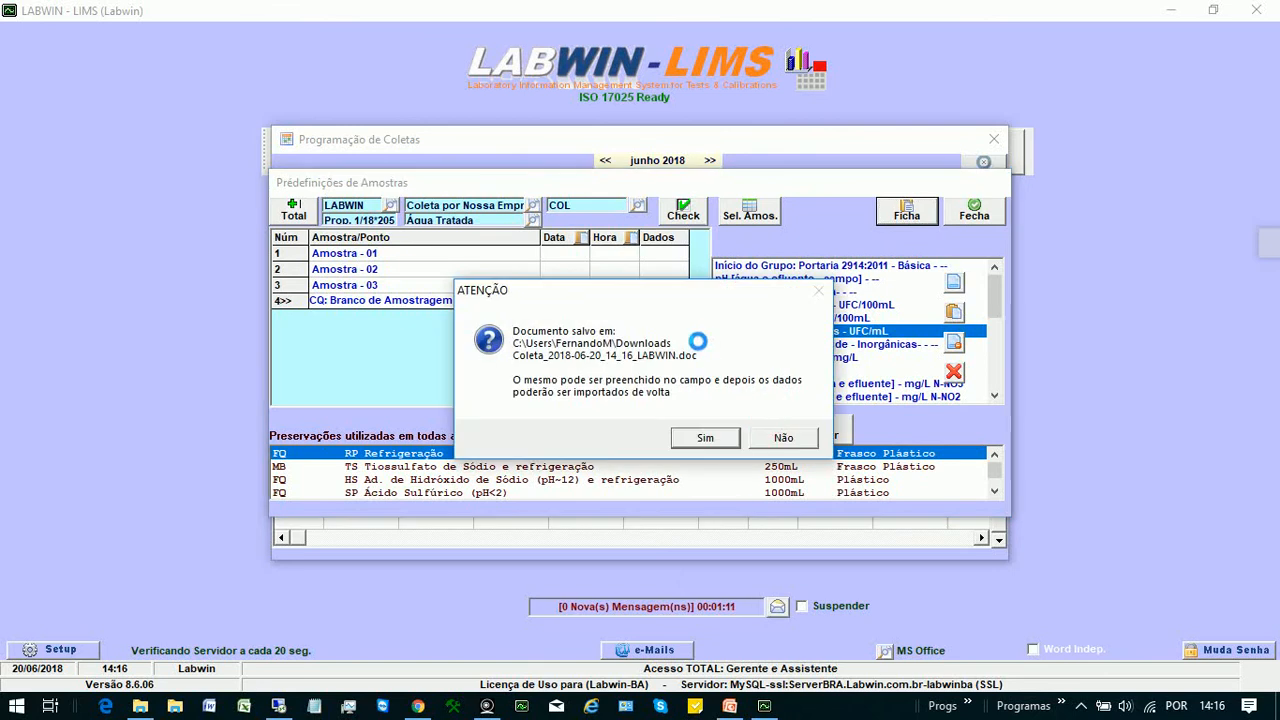
key(Return)
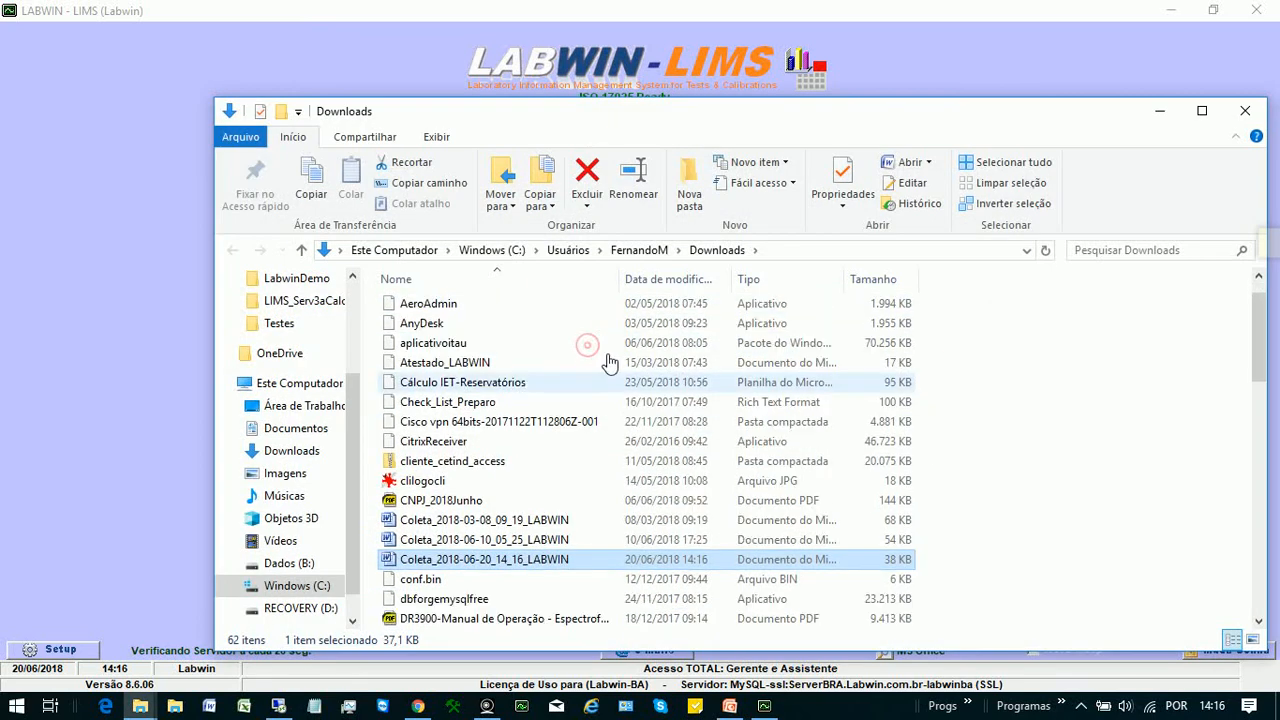
In the exported document opened in Microsoft Word, enter 21/06/18 as the Data de Coleta
scroll(610, 362, down, 4)
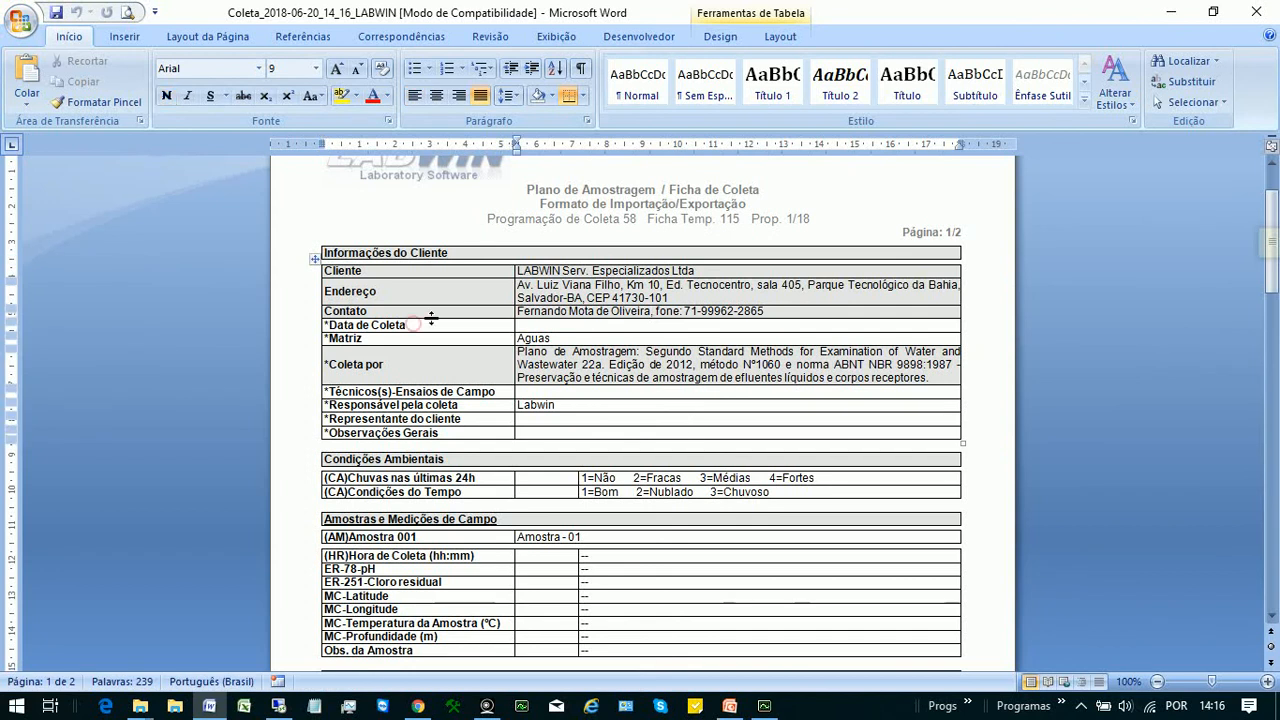
click(577, 325)
text(21/06/1)
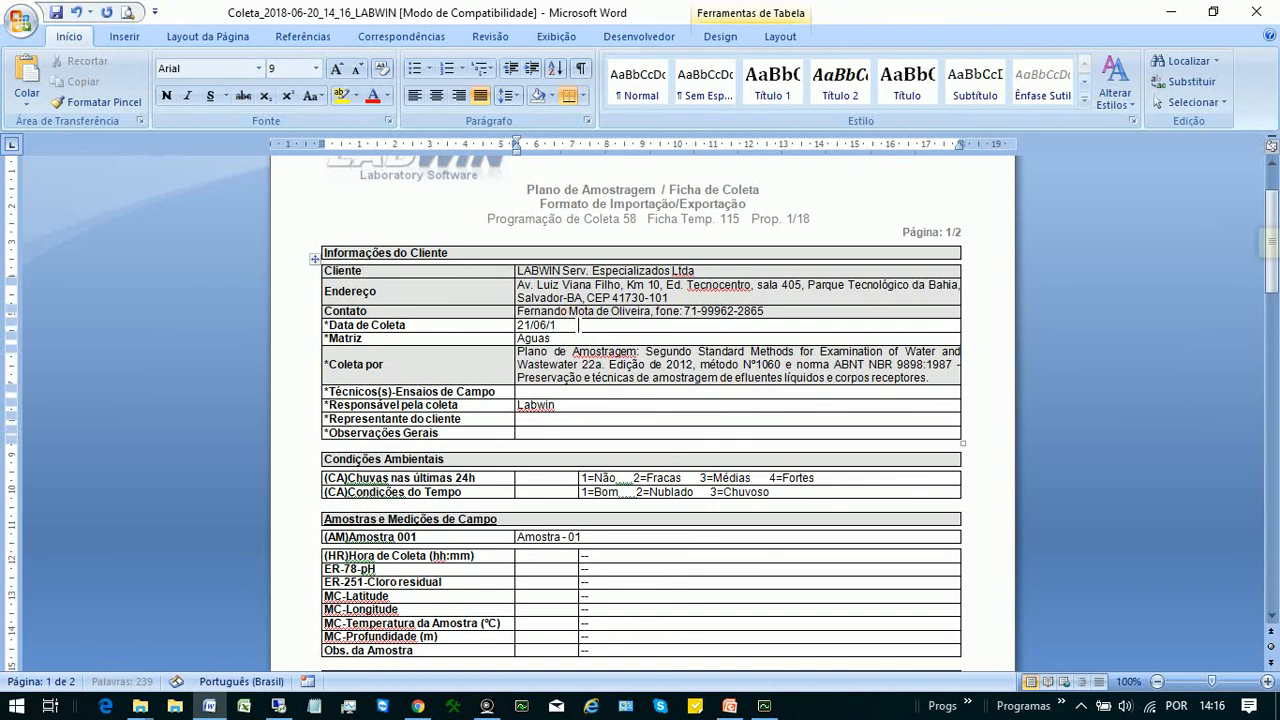
text(8)
Fill in the environmental conditions with 2 for Chuvas nas últimas 24h and 1 for Condições do Tempo
key(Down)
key(Down)
key(Down)
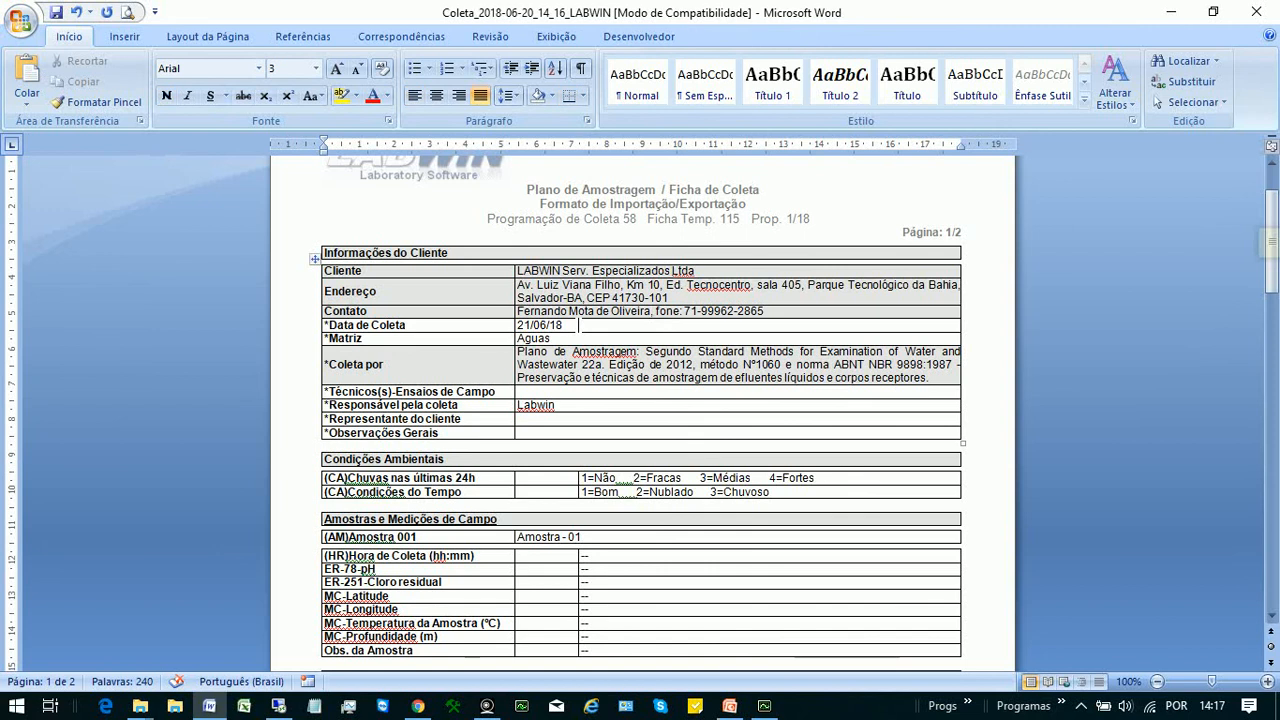
key(Down)
text(2)
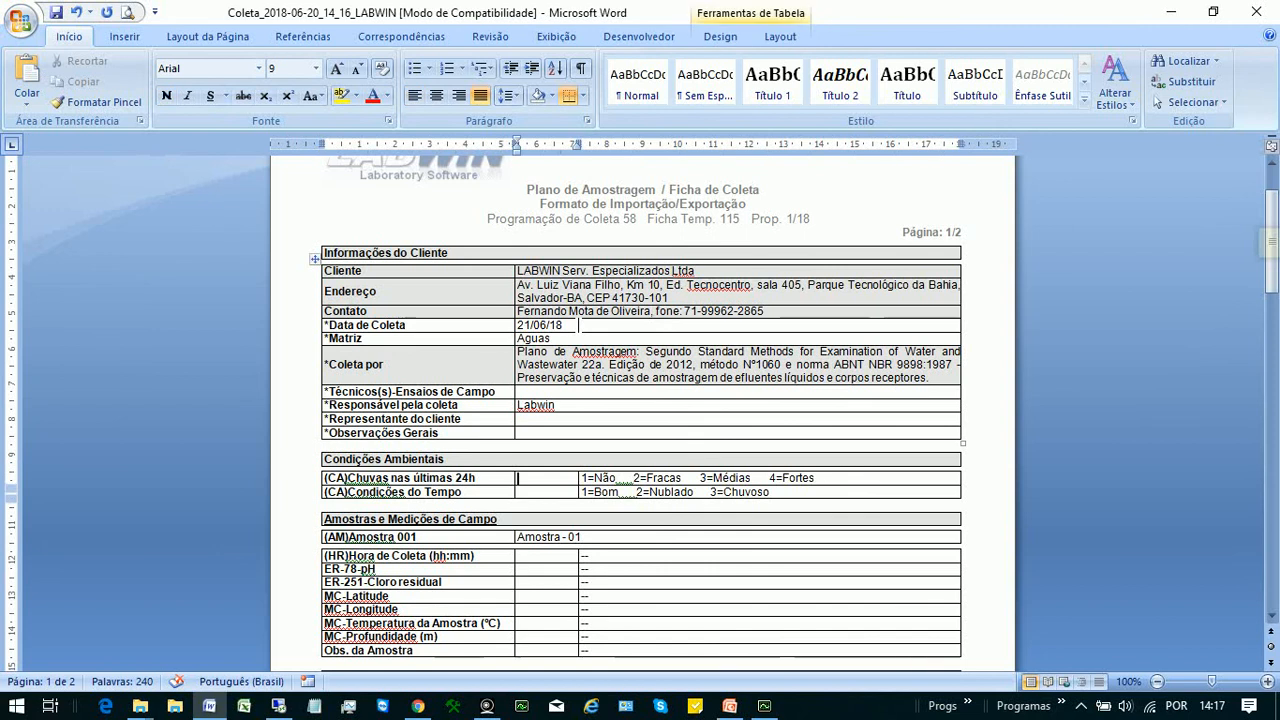
key(Down)
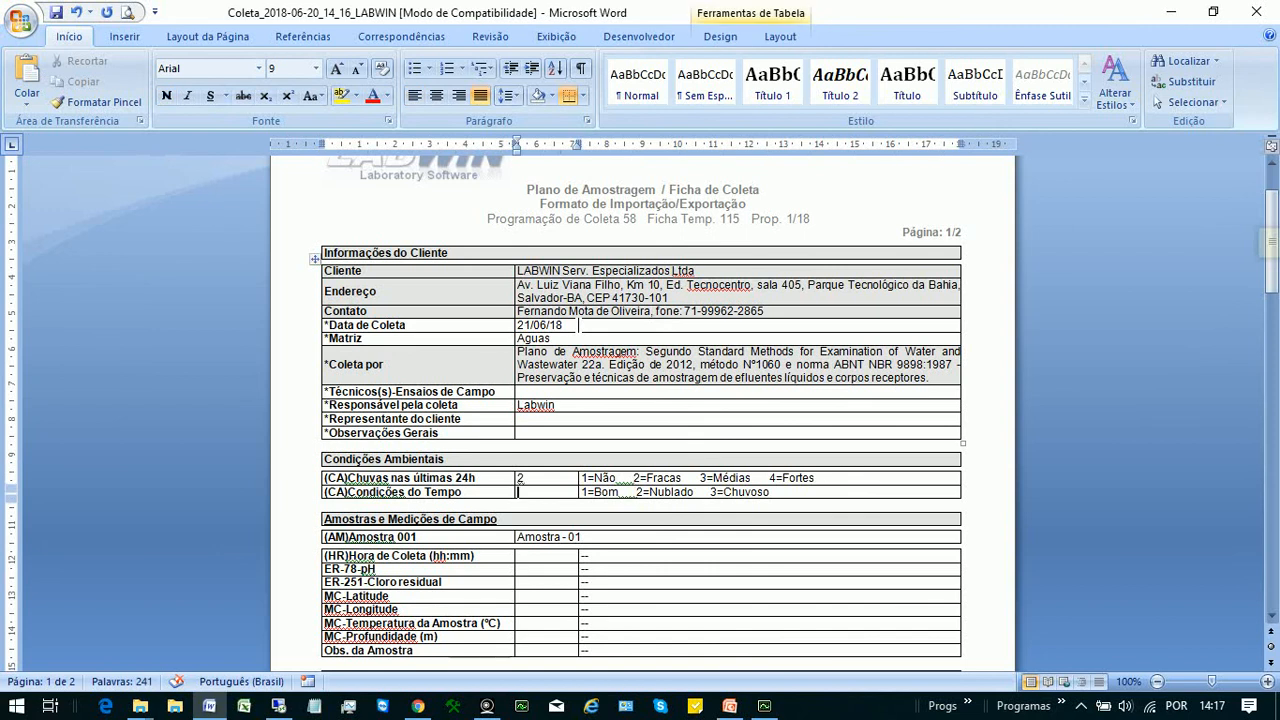
text(1)
For Amostra - 01, enter 12:20 as the Hora de Coleta and 7,8 as the pH field measurement
key(Down)
key(Down)
key(Down)
key(Down)
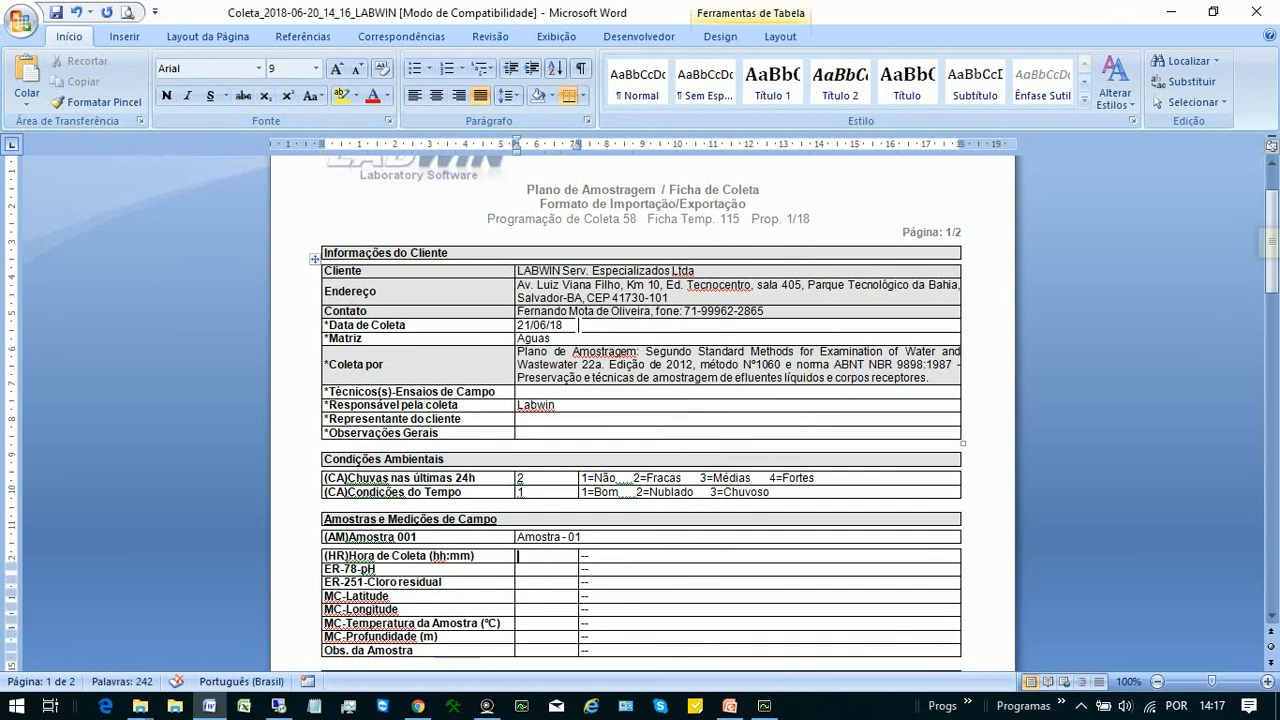
text(12:20)
key(Down)
text(7.8)
key(Down)
key(Down)
key(Down)
key(Down)
scroll(996, 514, down, 6)
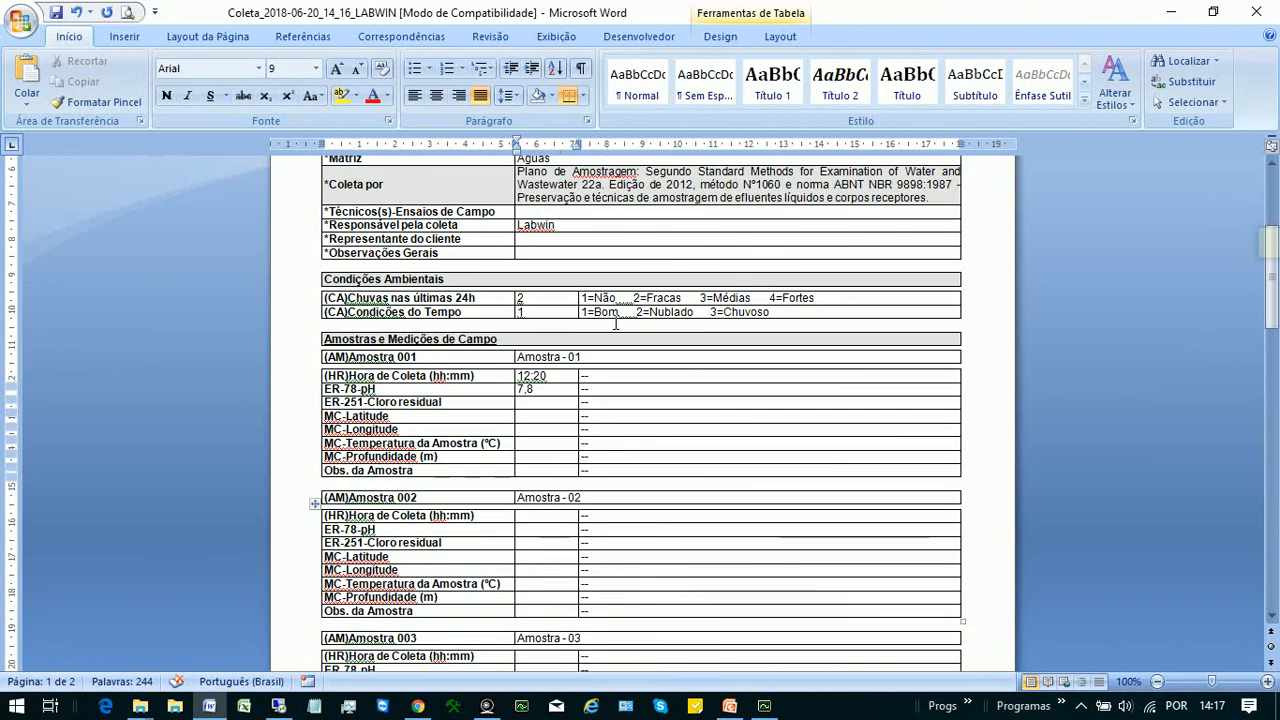
Look back over the filled-in form and close the exported document without saving the changes
scroll(988, 501, up, 3)
scroll(988, 497, up, 6)
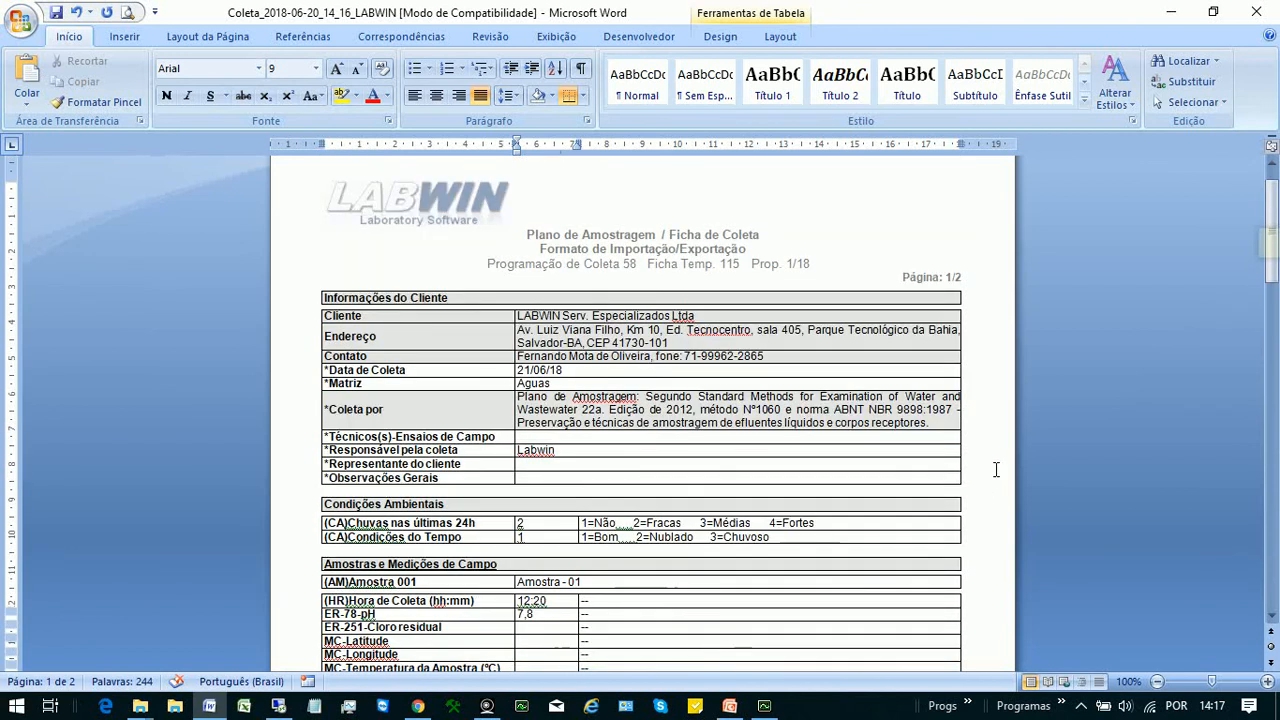
click(1257, 12)
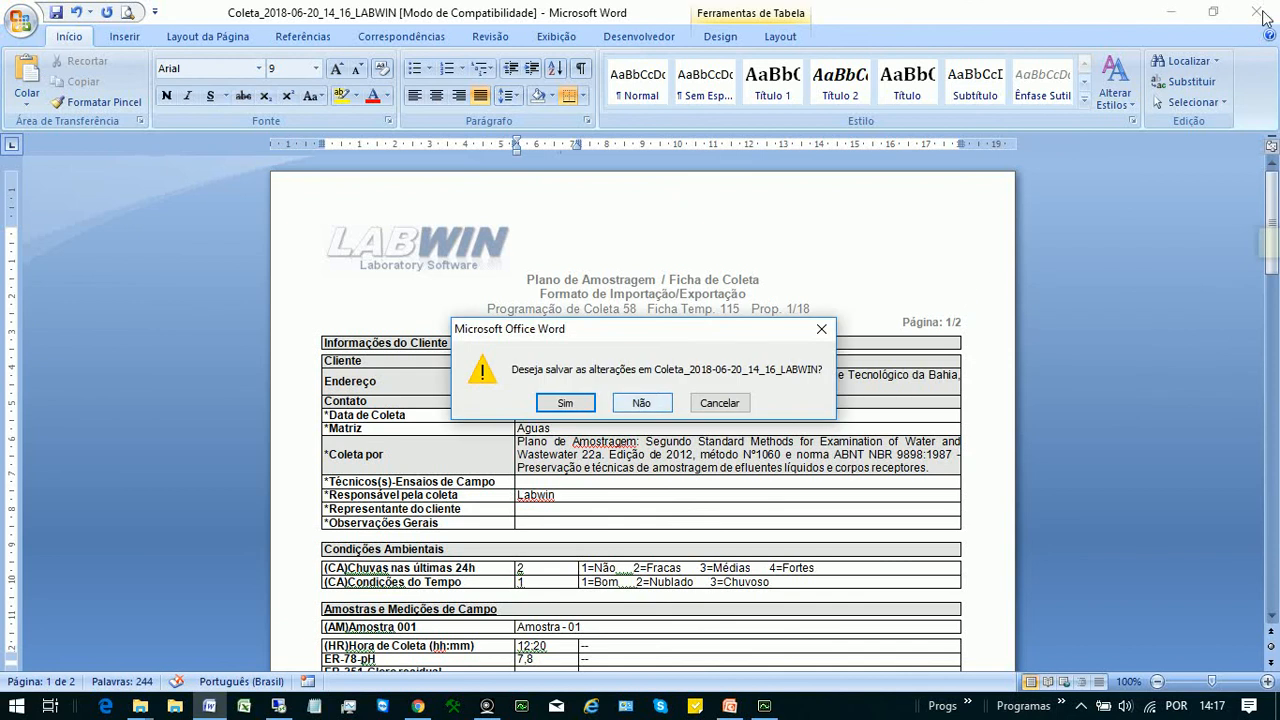
click(641, 402)
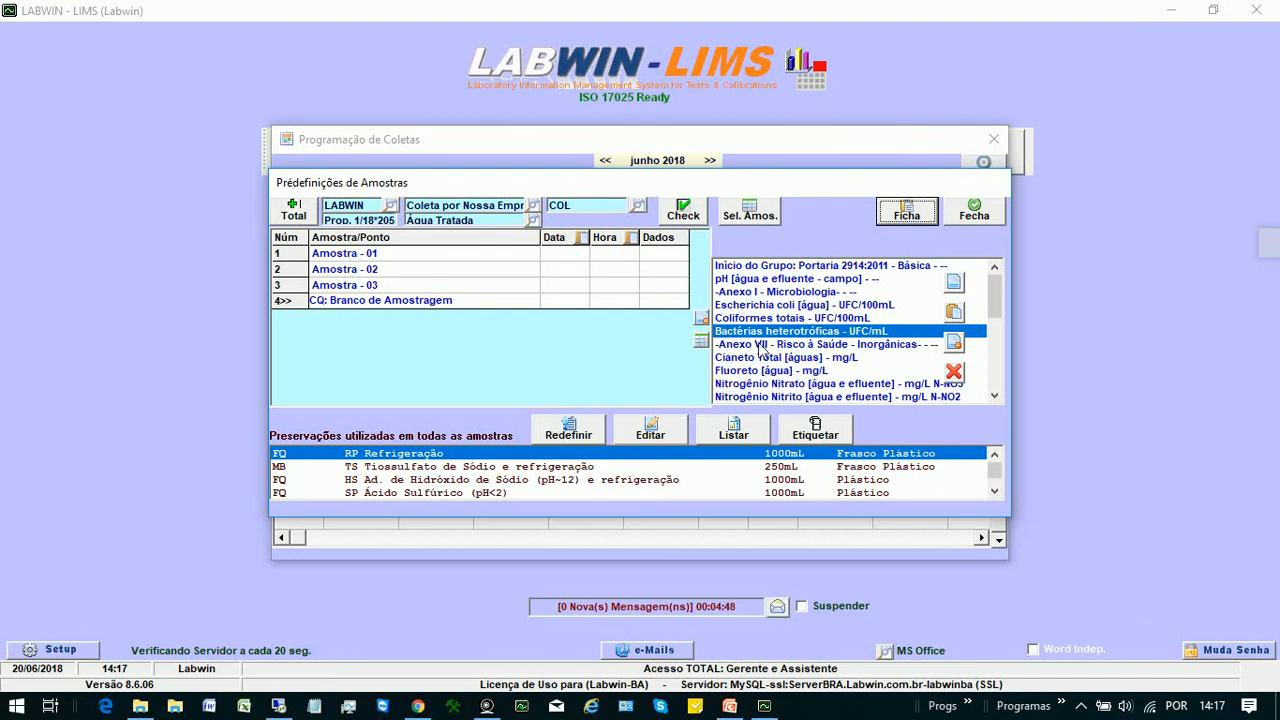
Close the temporary sheet and start a Coleta Gravada (para conversão em Recepção) for the scheduled collection by copying the existing temporary sheet's data
click(966, 207)
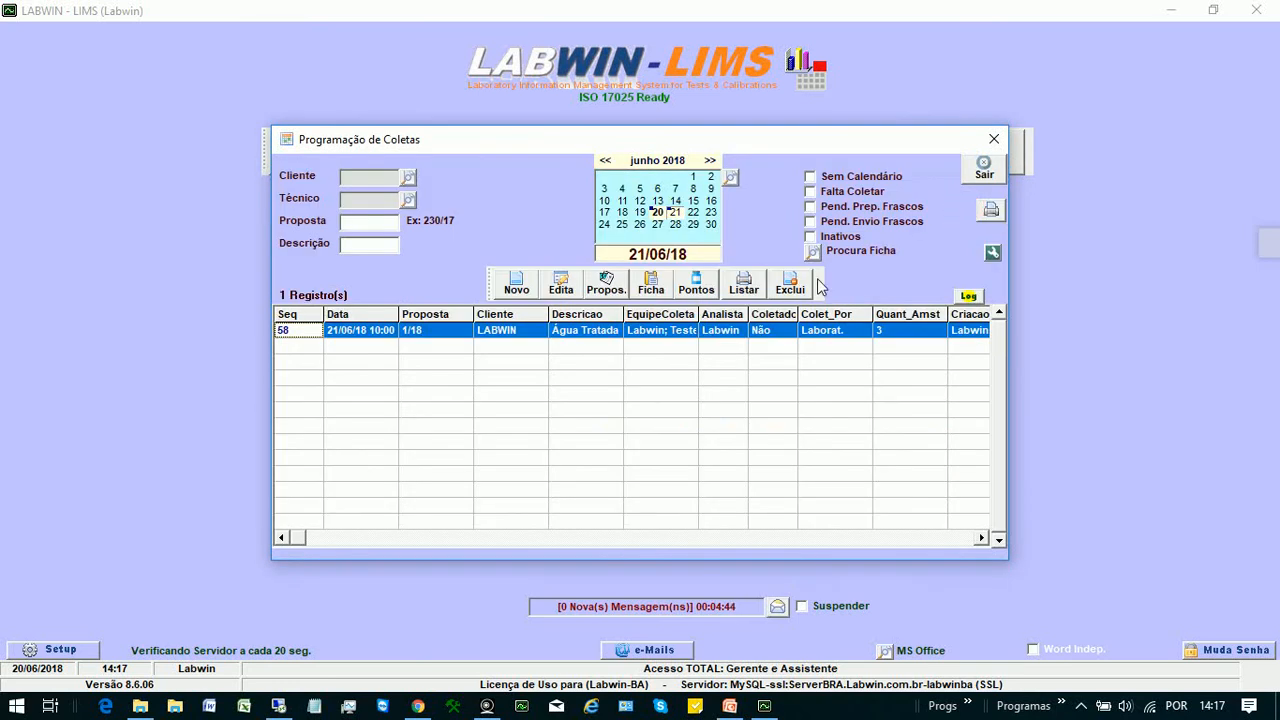
click(651, 289)
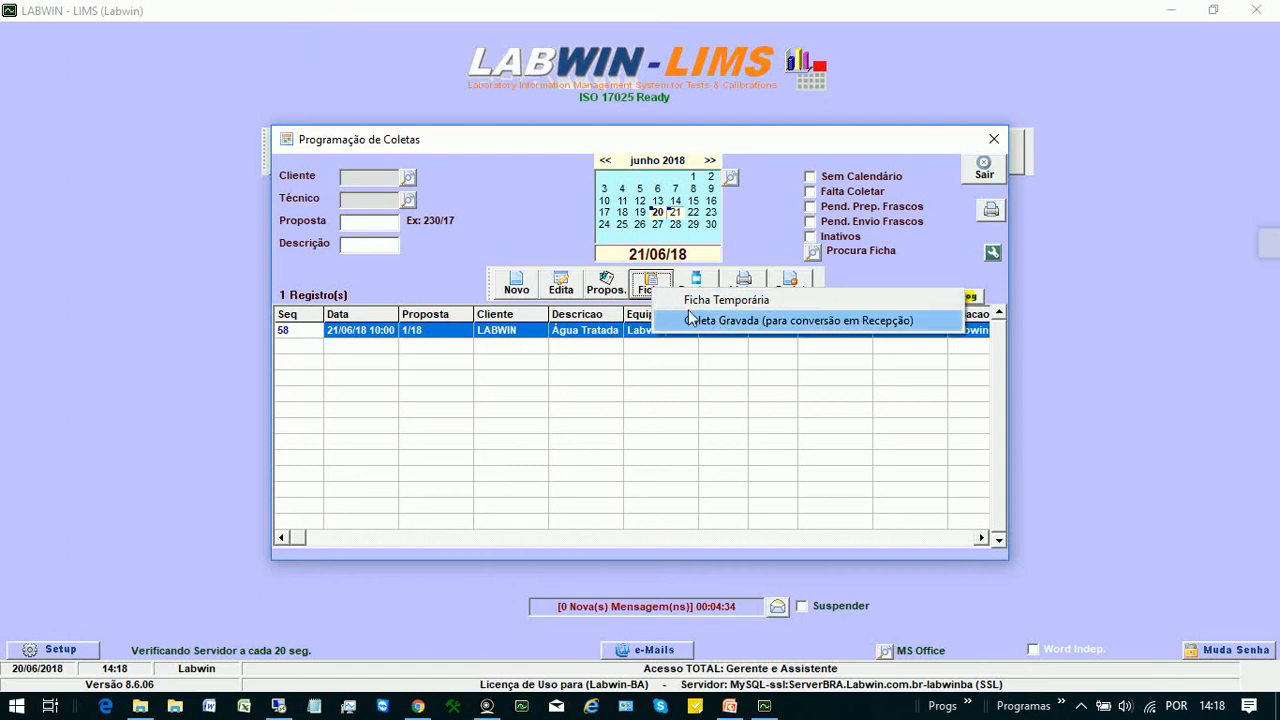
click(689, 316)
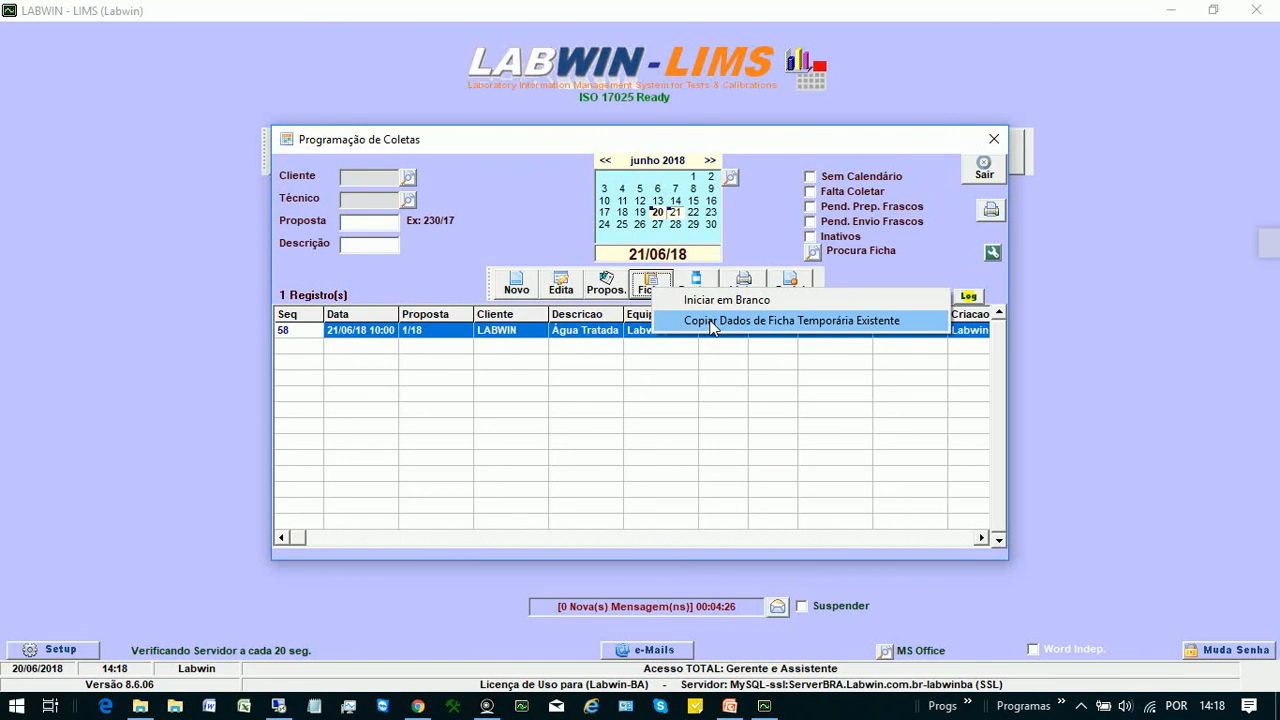
click(712, 322)
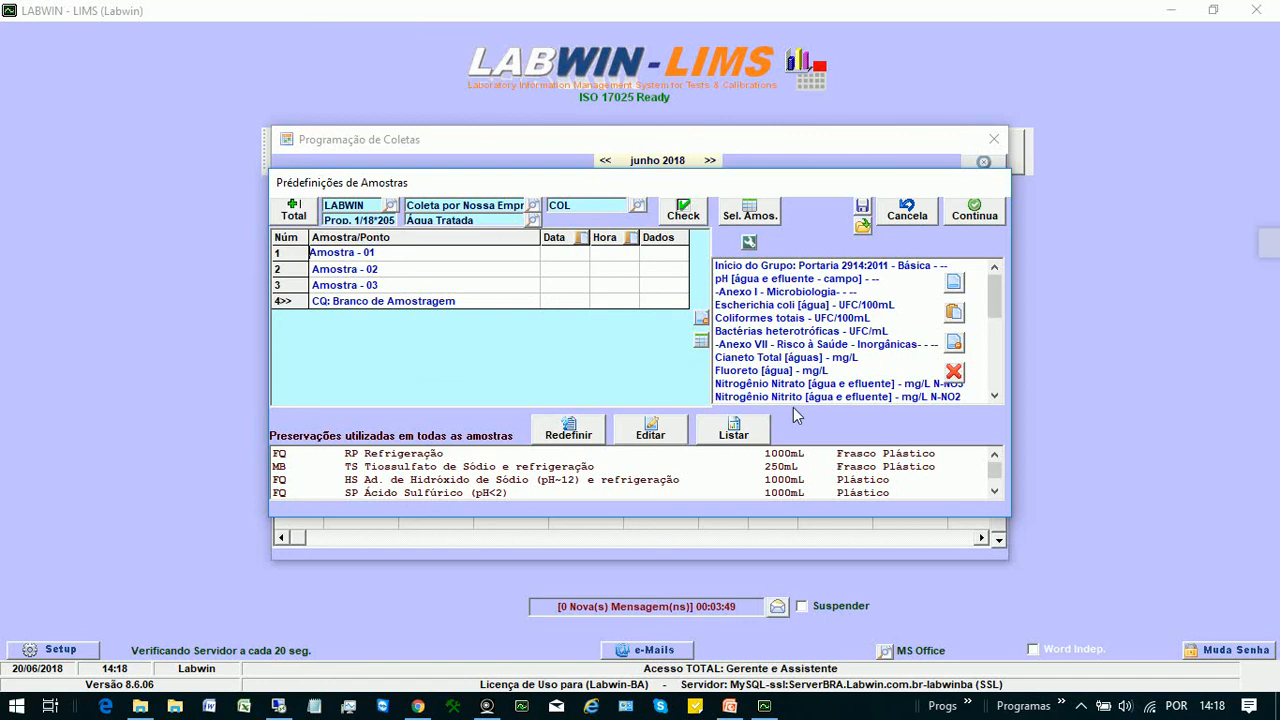
Go through the copied samples up to CQ: Branco de Amostragem and continue to the recorded collection's general data
key(Down)
key(Down)
key(Down)
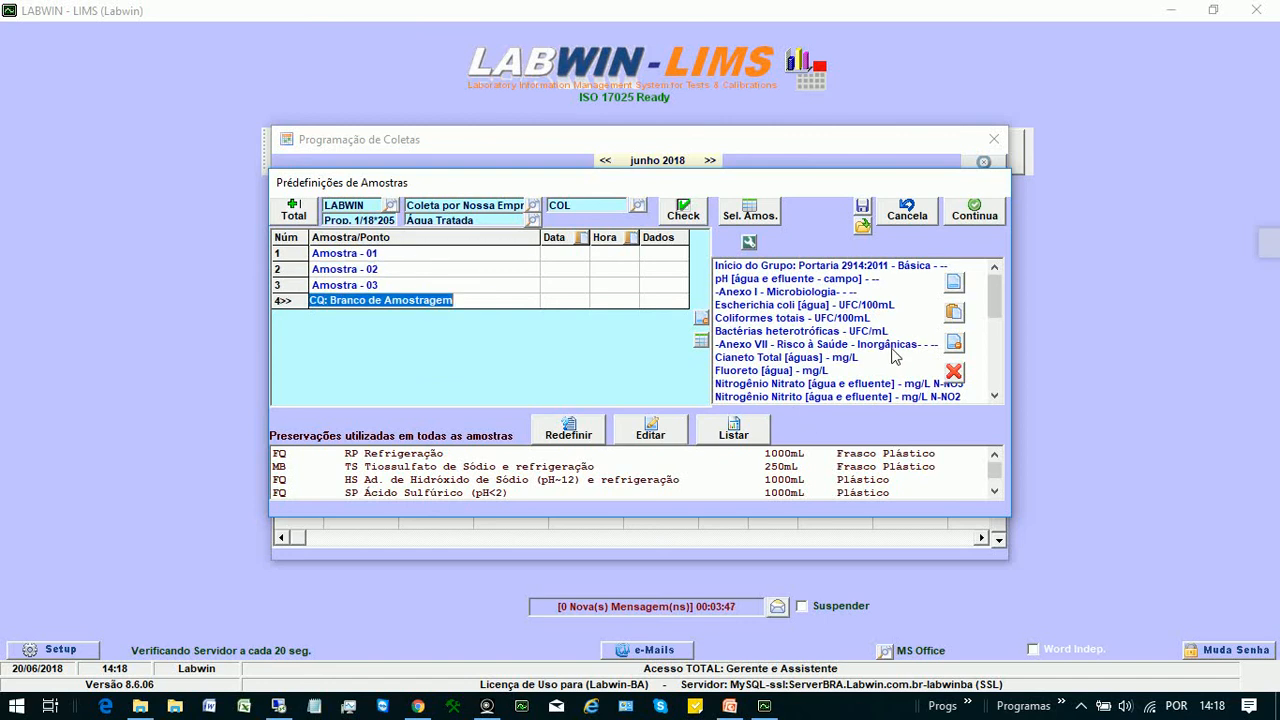
click(972, 212)
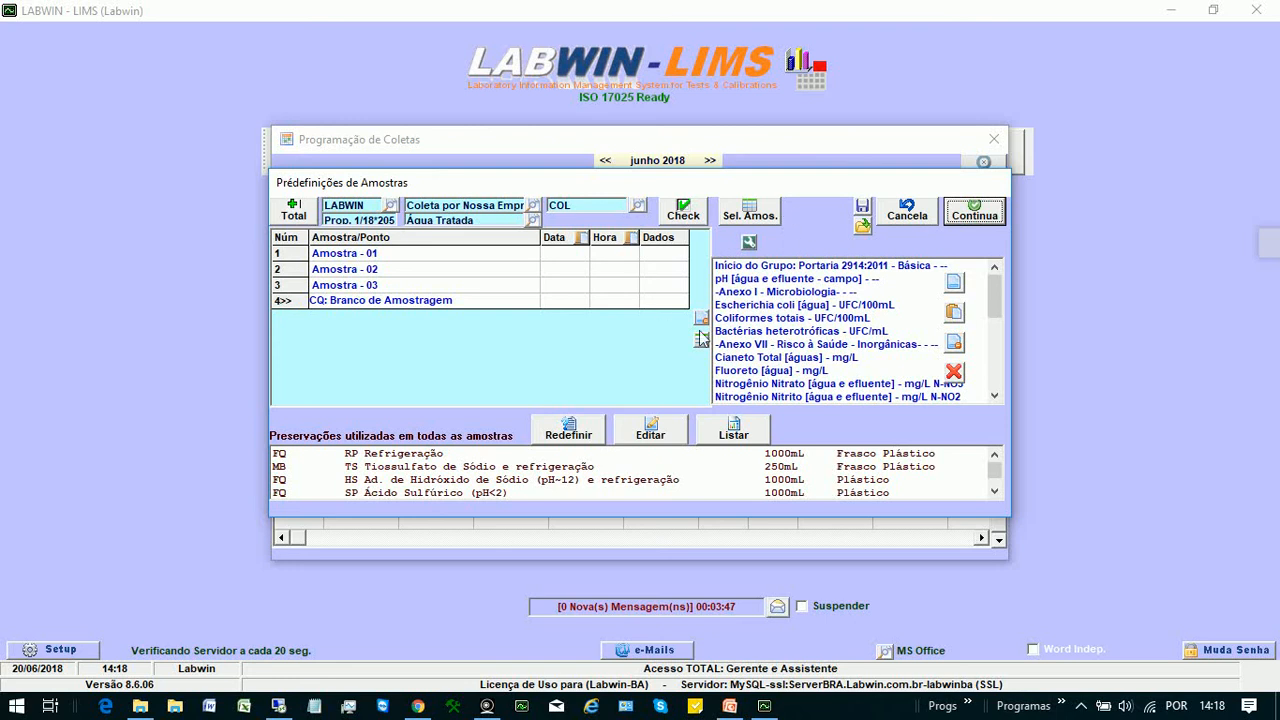
click(446, 256)
click(449, 273)
click(460, 294)
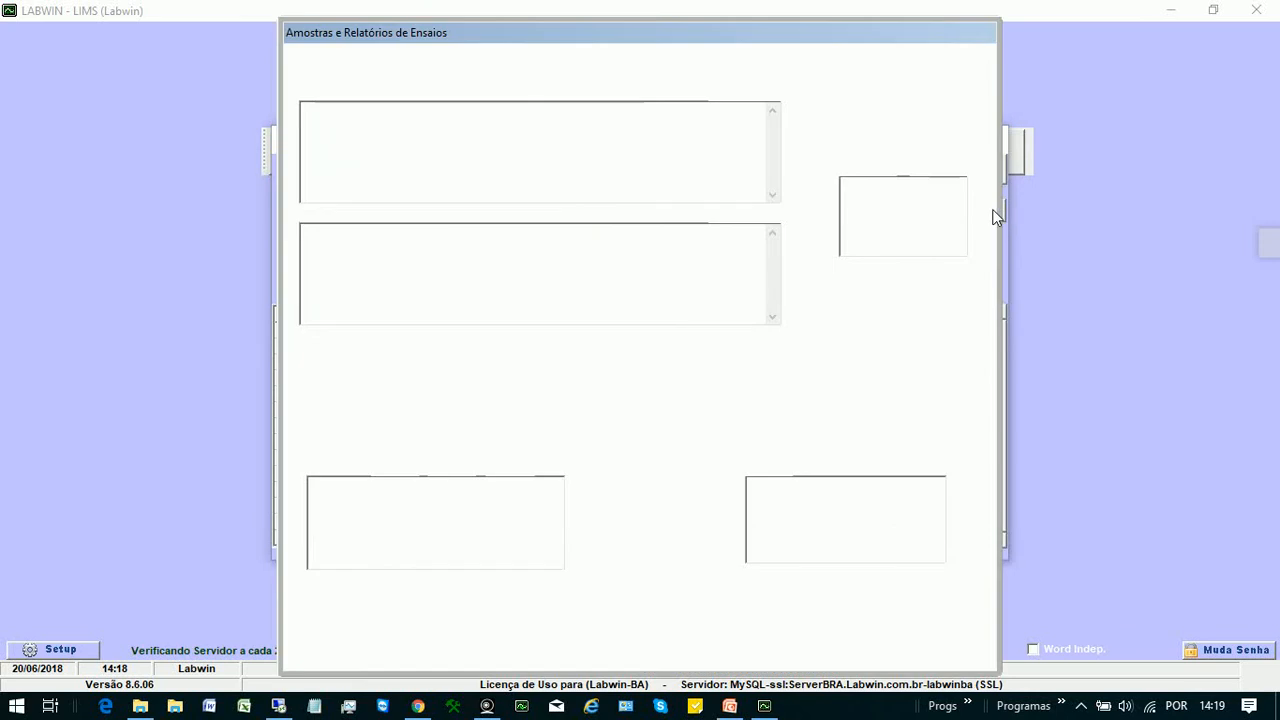
click(975, 210)
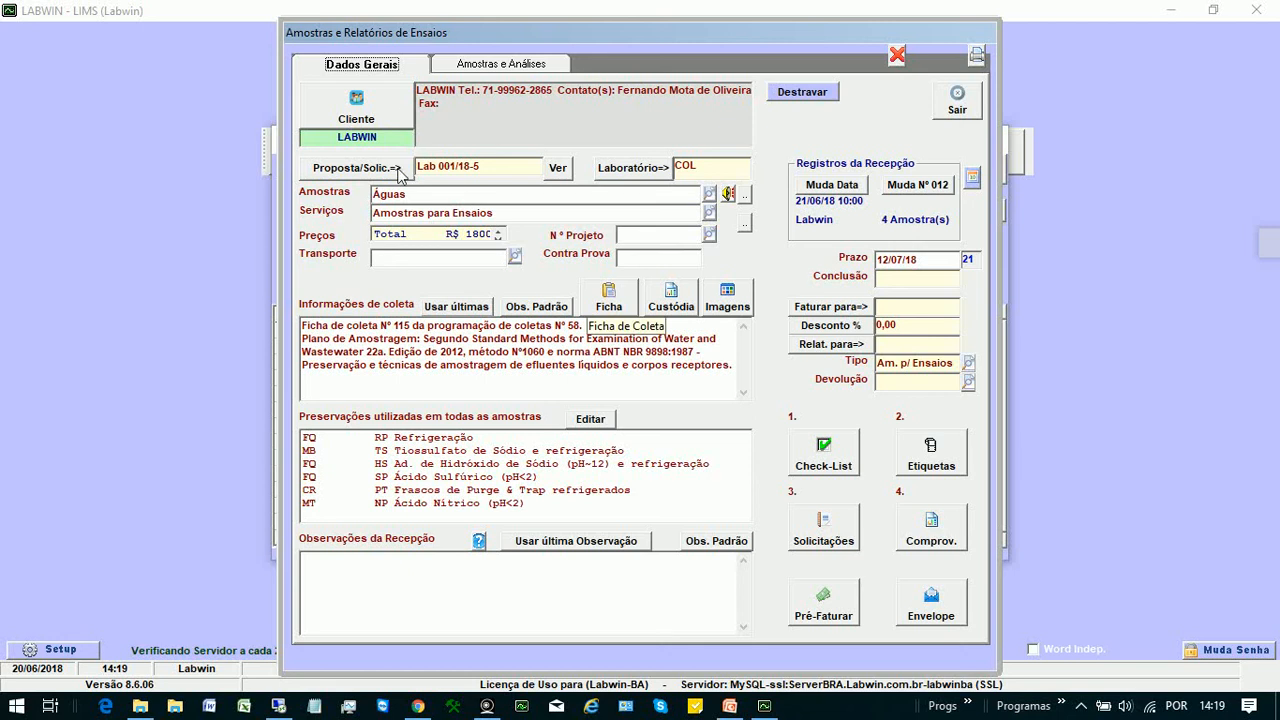
Create the Ficha de Coleta with nobody selected under Análises de Campo por, accepting the Medições de Campo and adding no extra options
click(612, 298)
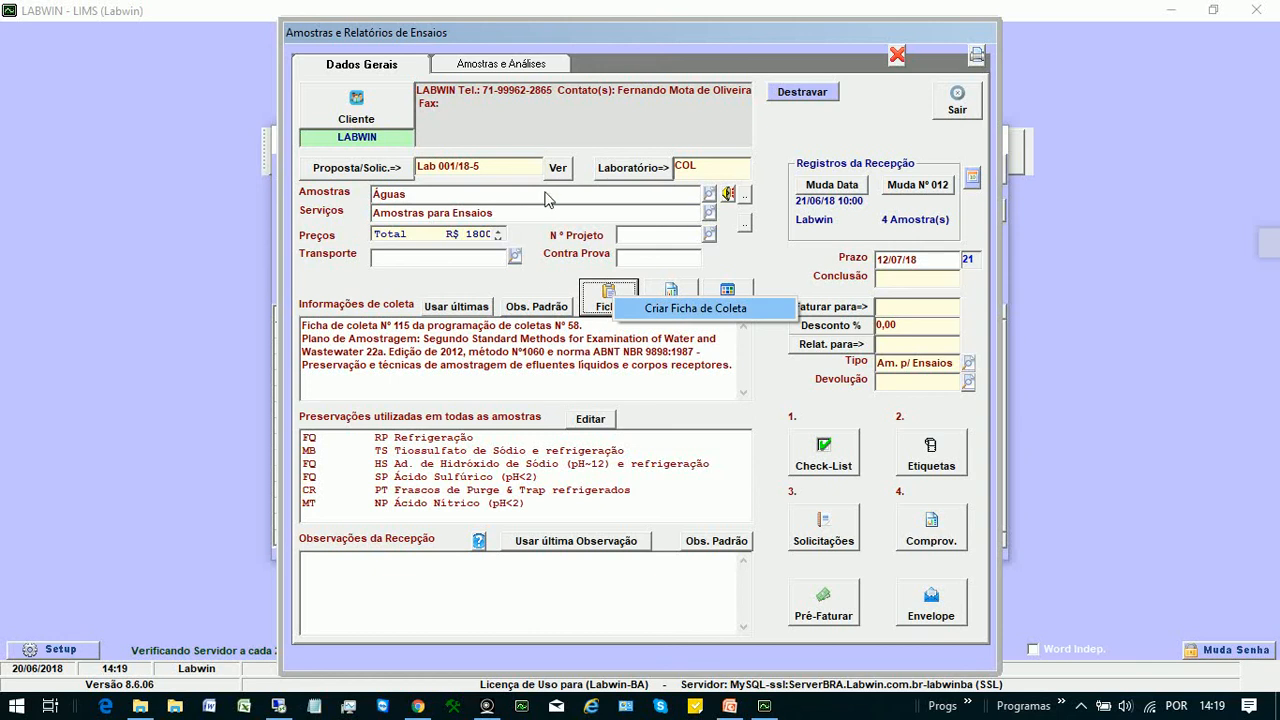
click(695, 308)
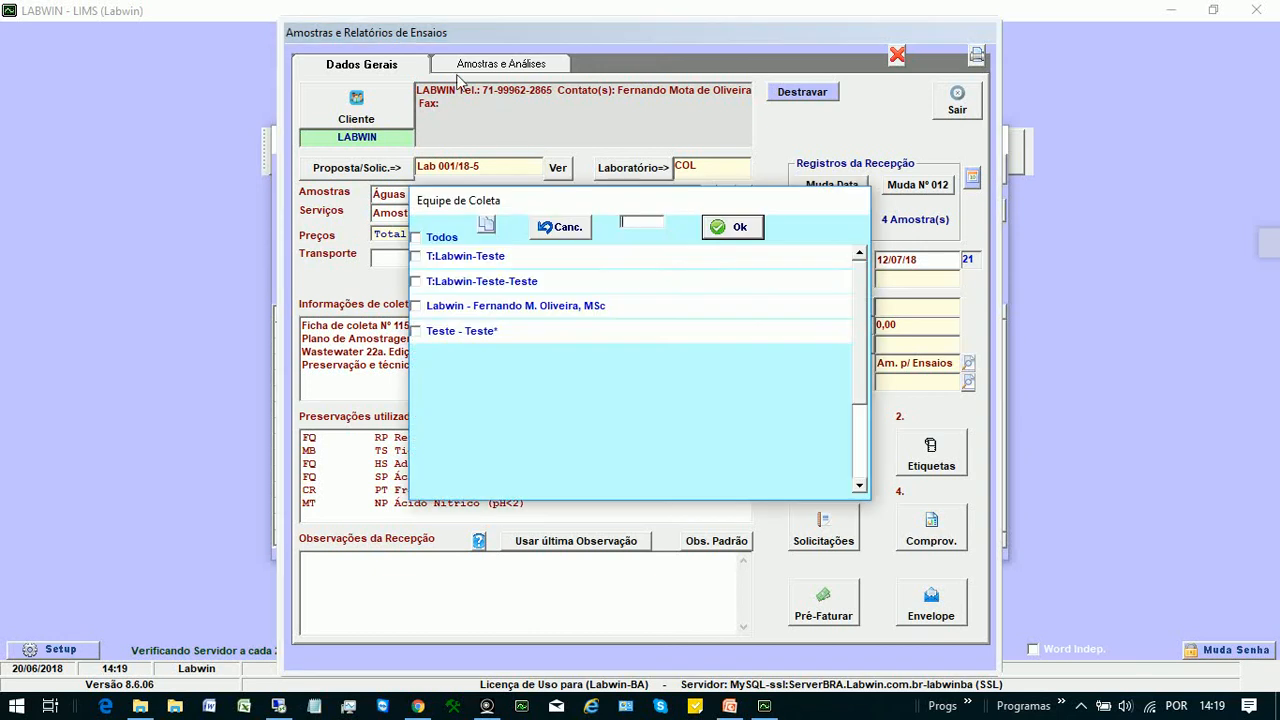
click(607, 264)
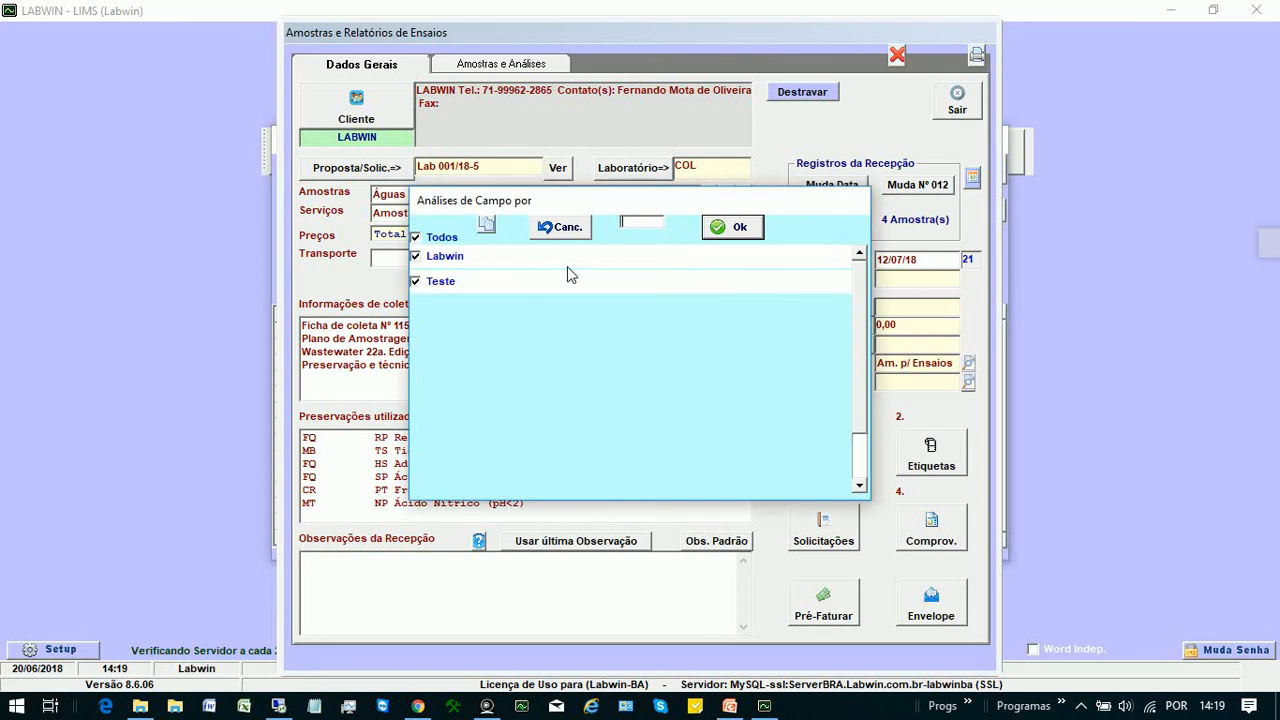
click(416, 237)
key(Tab)
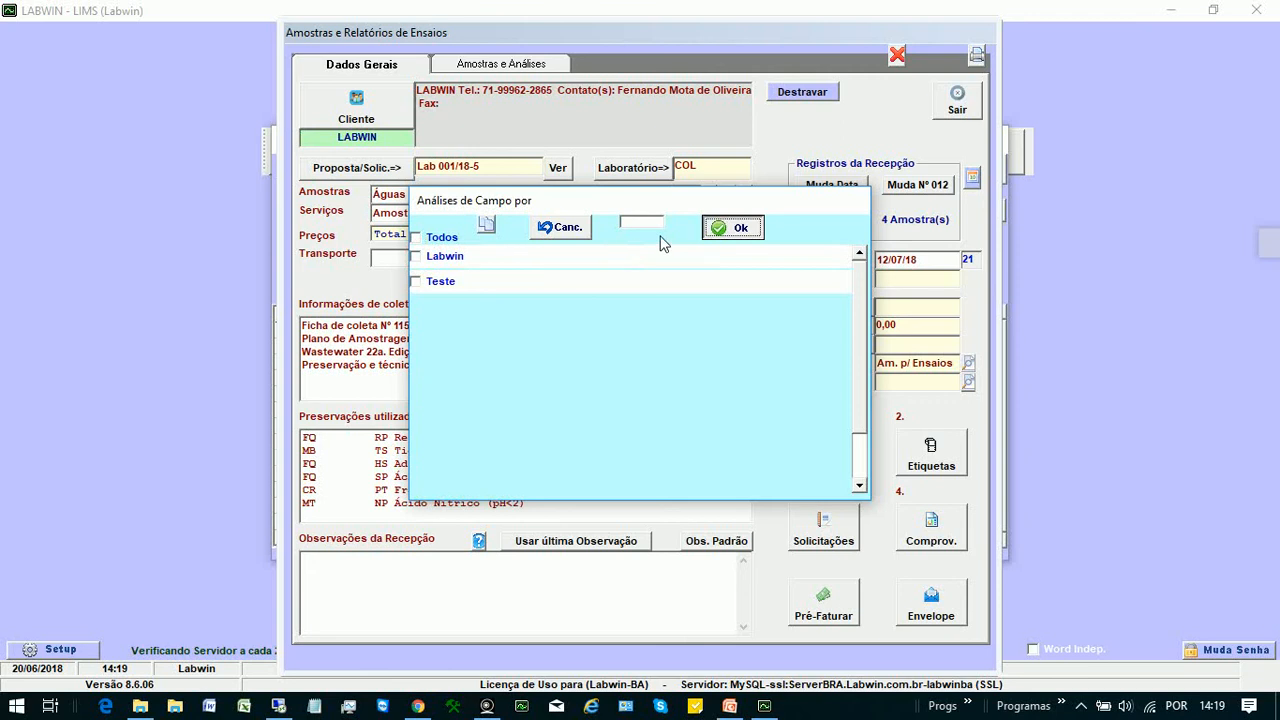
click(718, 229)
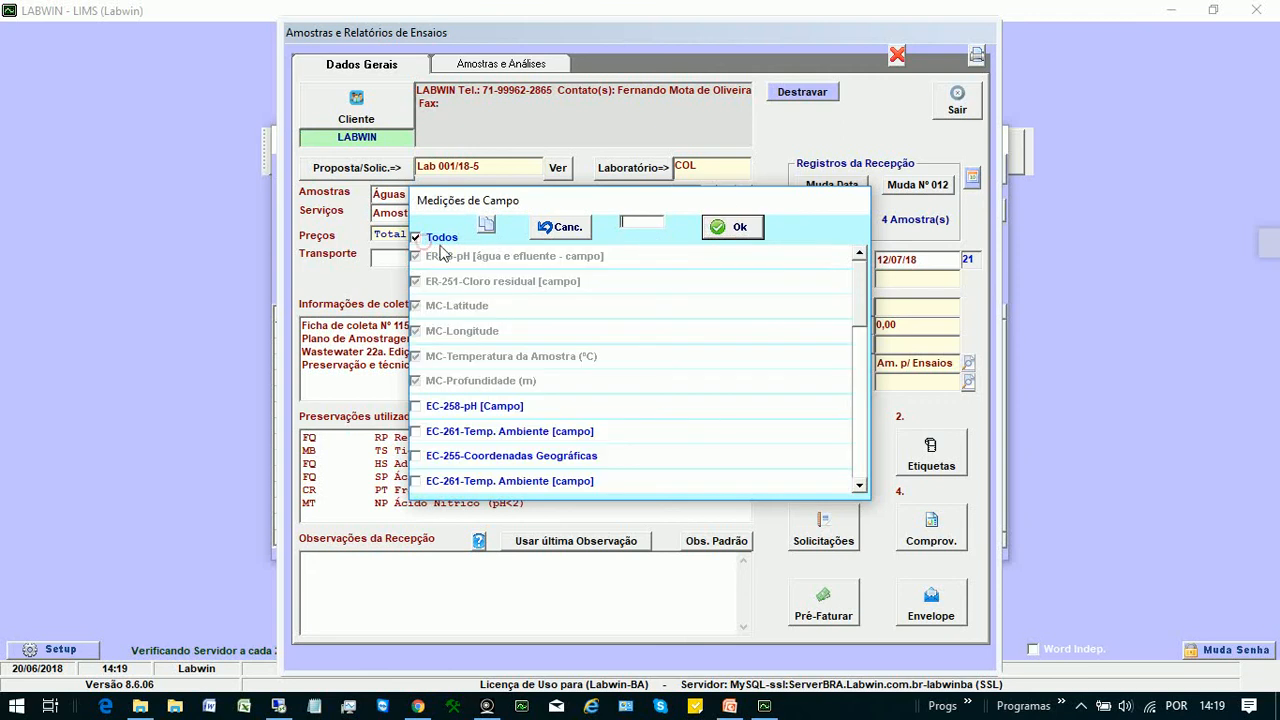
click(733, 224)
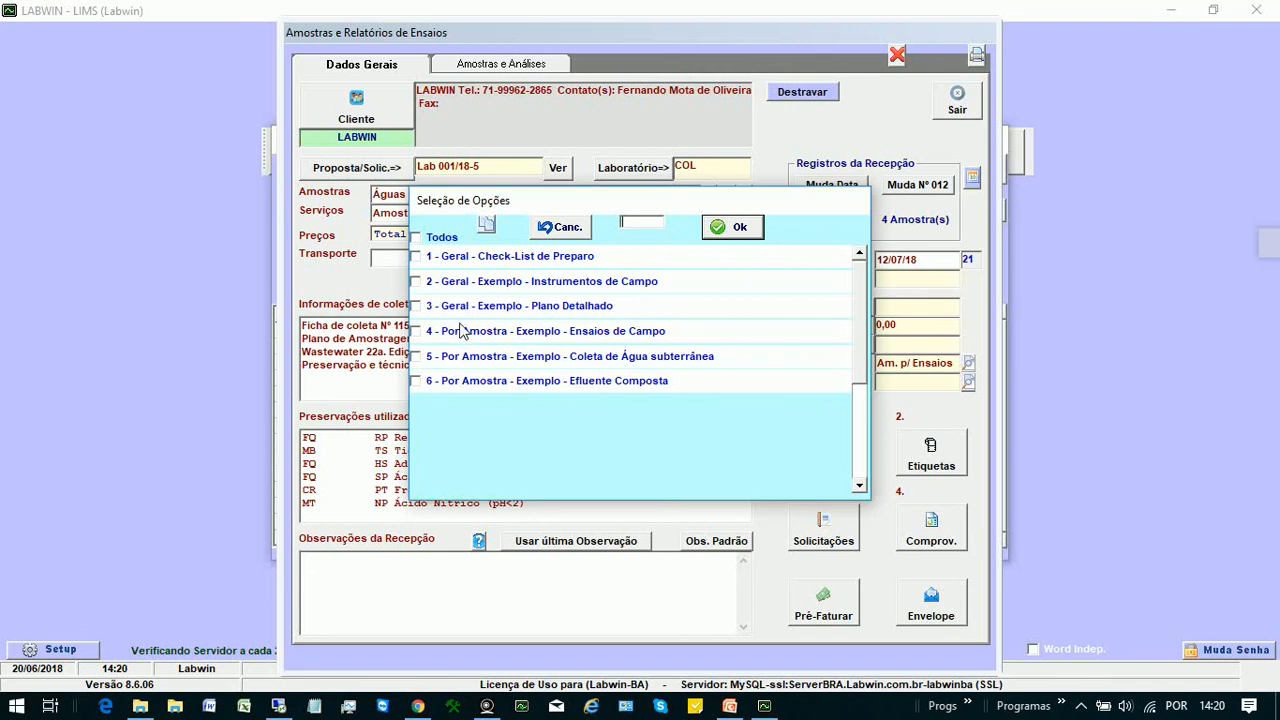
click(732, 227)
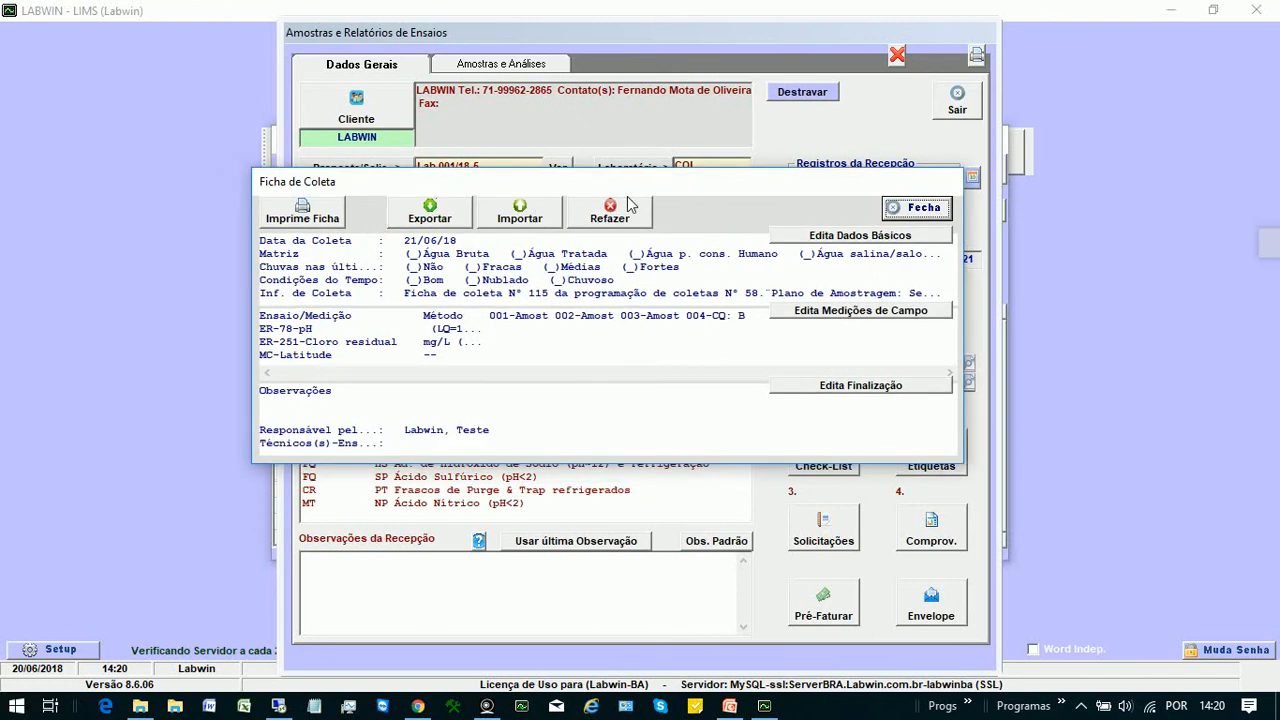
Generate the printable collection sheet in Formato Paisagem (Só Ensaios de Campo)
key(Return)
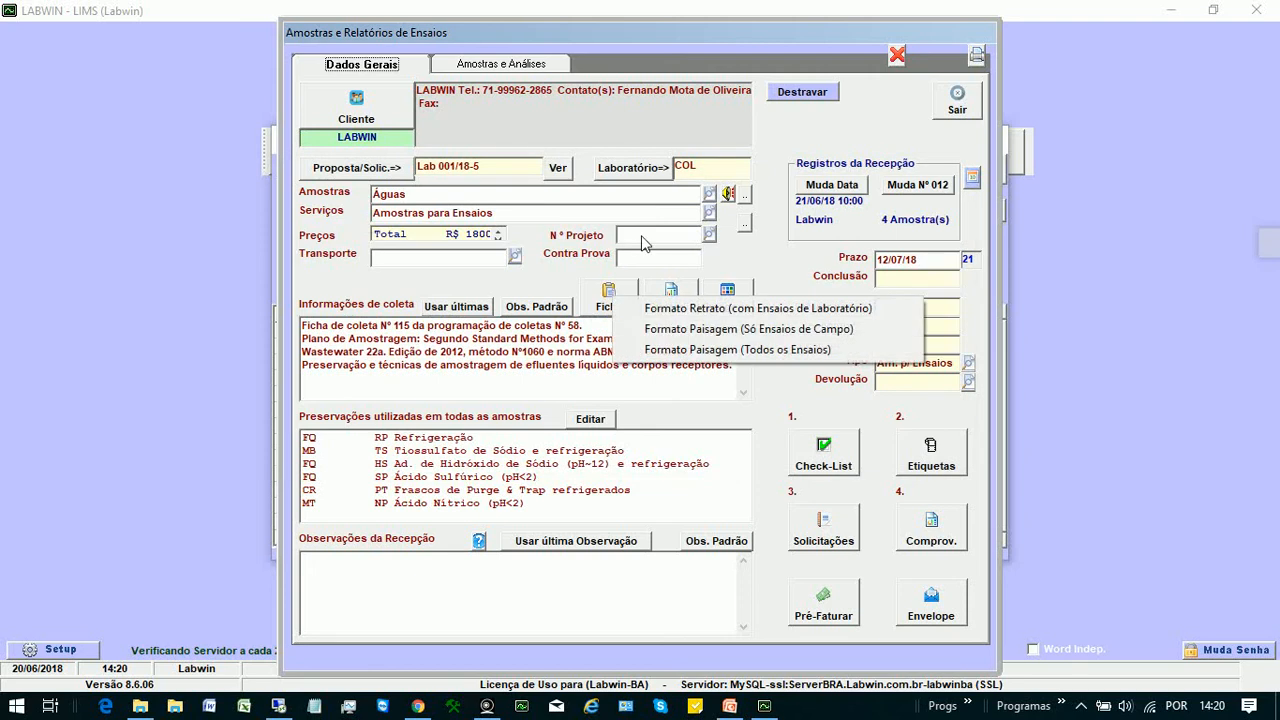
key(Down)
key(Down)
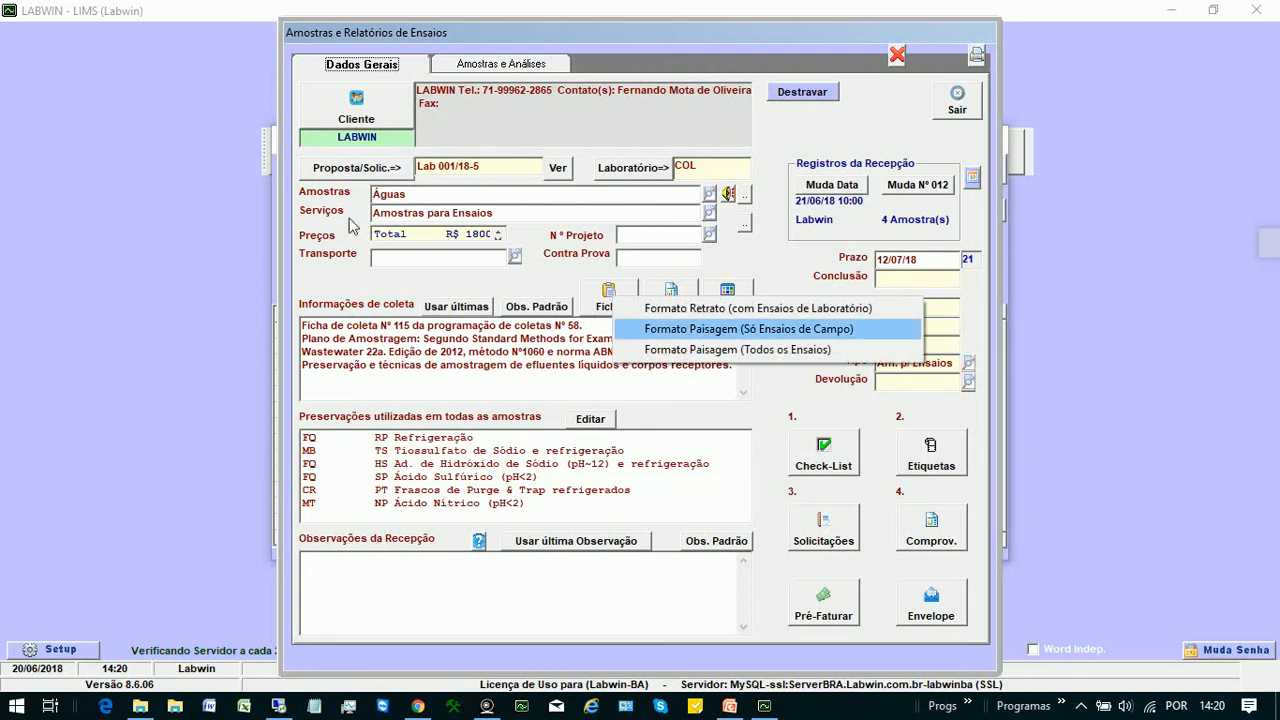
key(Return)
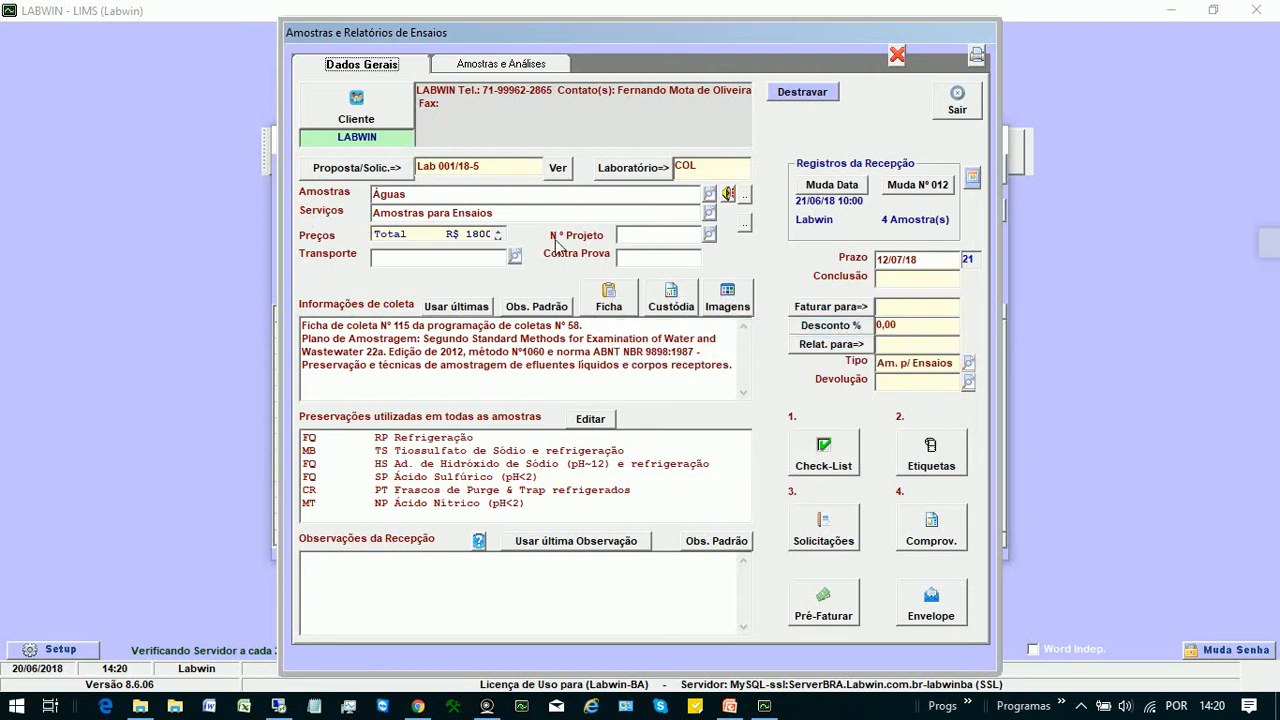
click(725, 337)
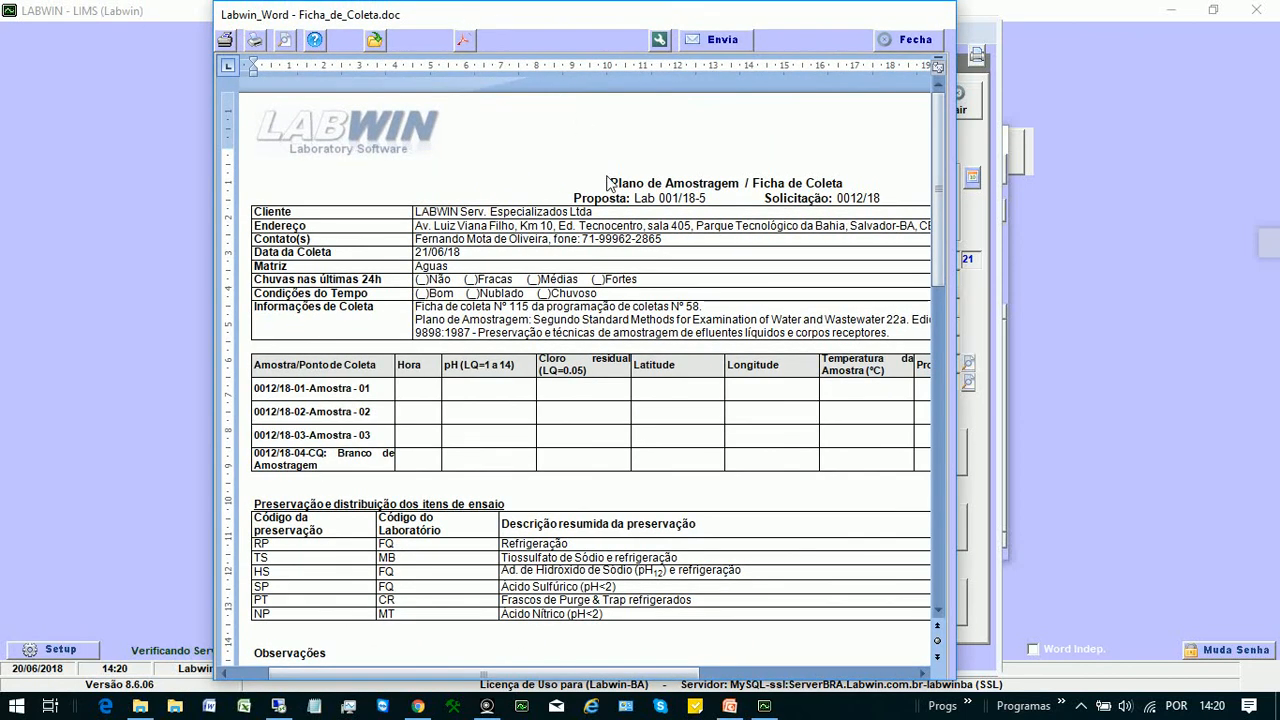
Review the generated sheet's sample table, preservation list and signature area, and close the document
scroll(706, 260, down, 2)
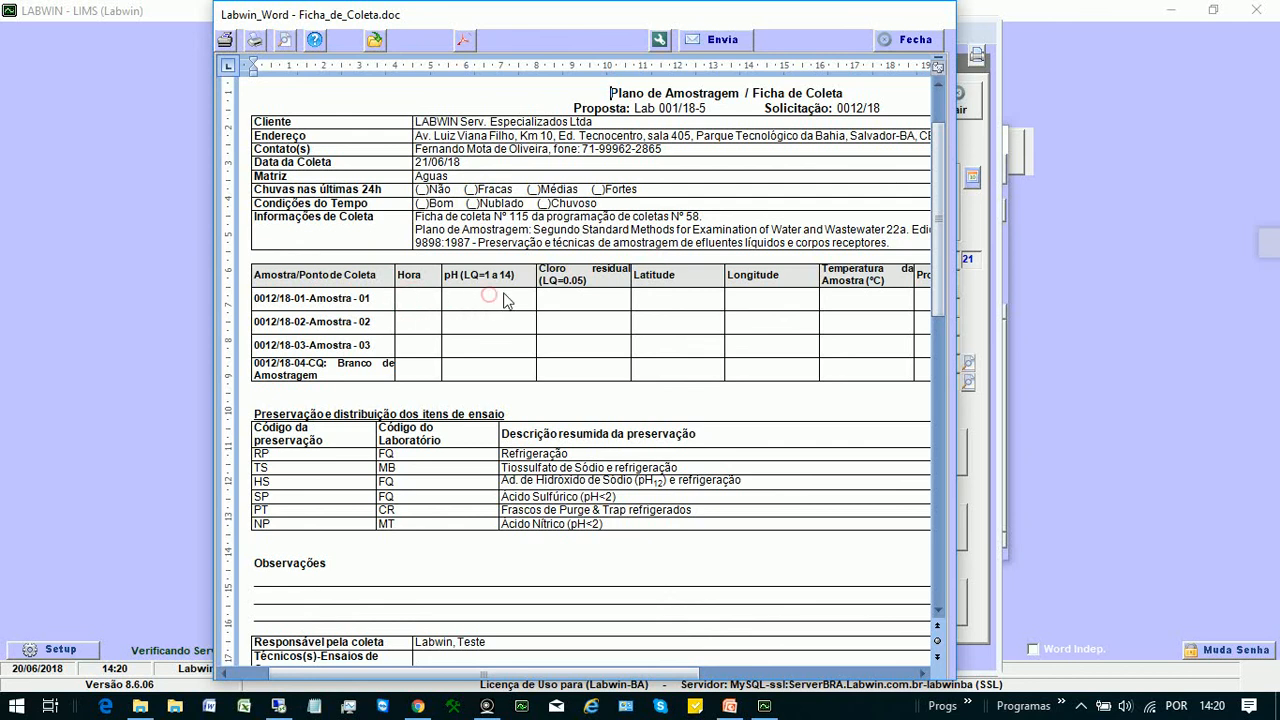
scroll(560, 301, down, 5)
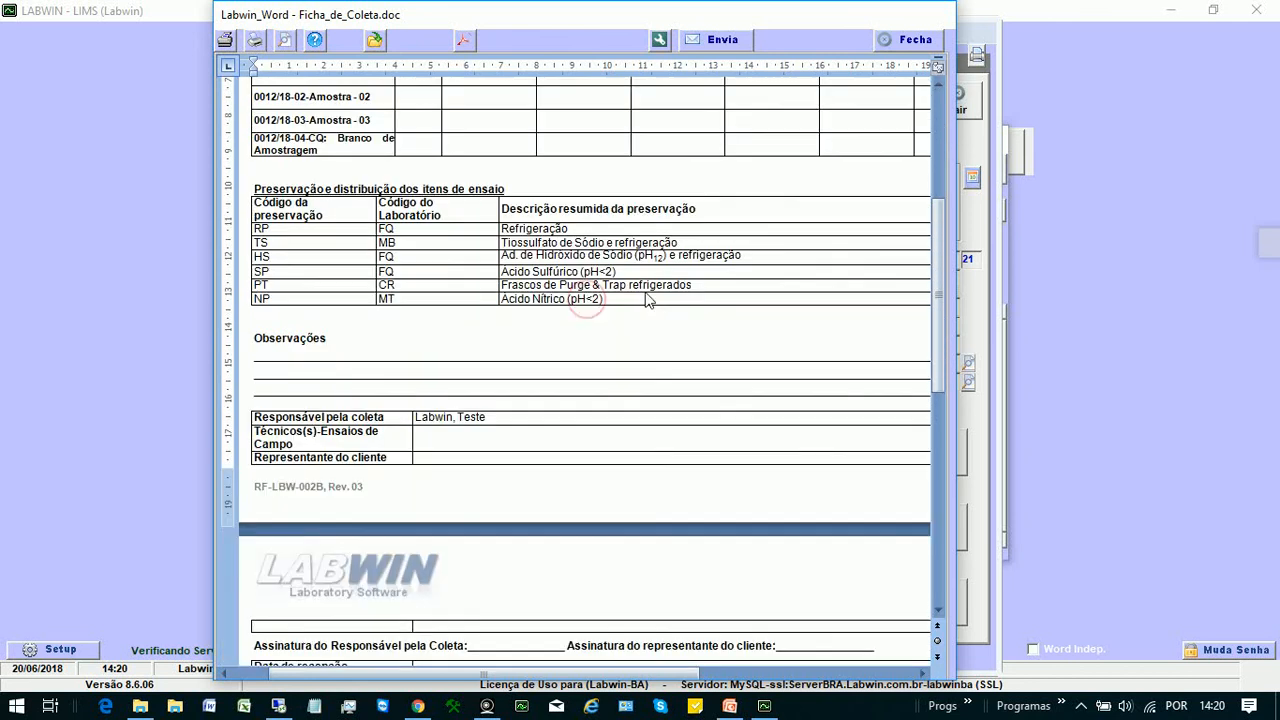
scroll(660, 300, up, 6)
scroll(720, 298, down, 4)
scroll(780, 306, up, 4)
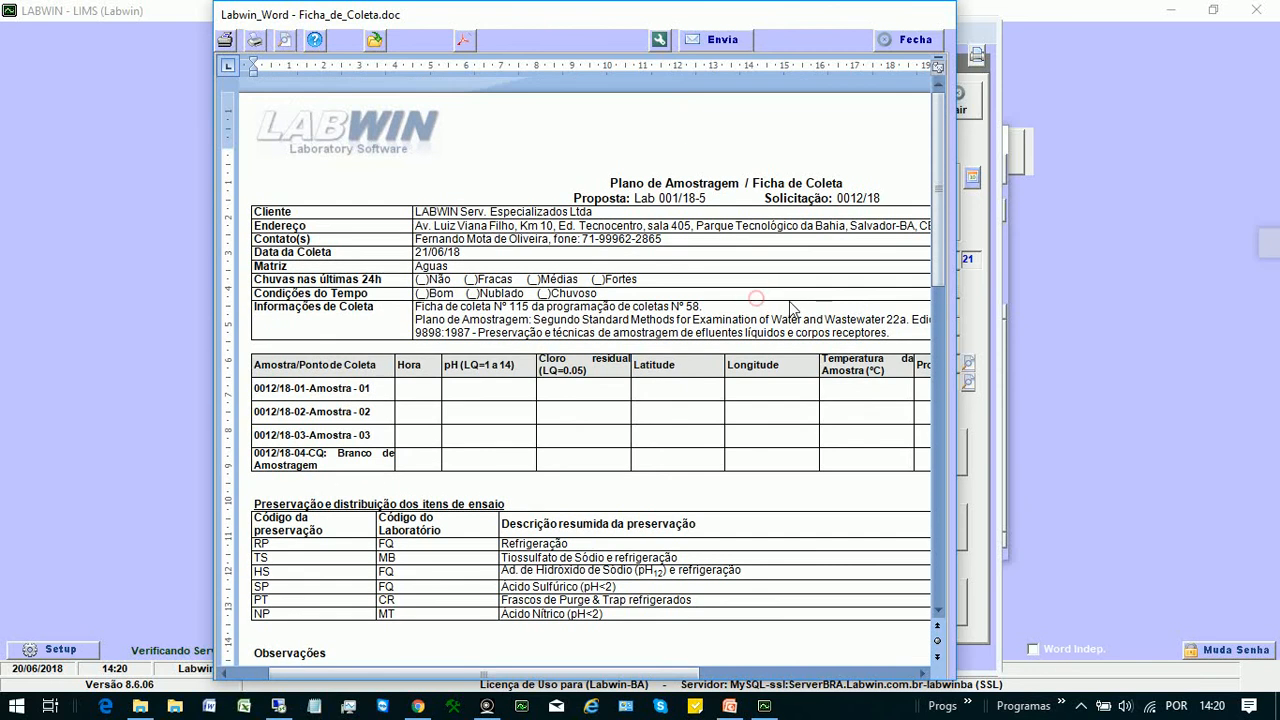
click(859, 299)
key(Escape)
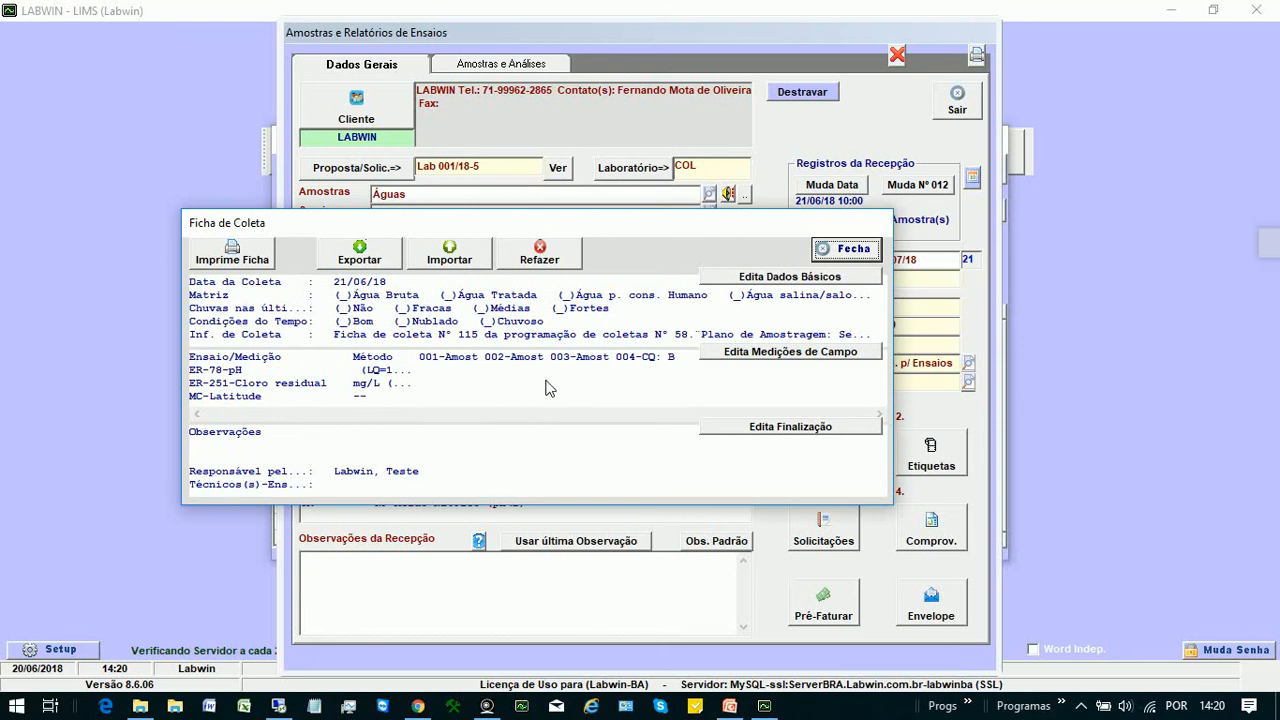
Look at the collection sheet's basic data form and its export and import options, and close the sheet
click(722, 278)
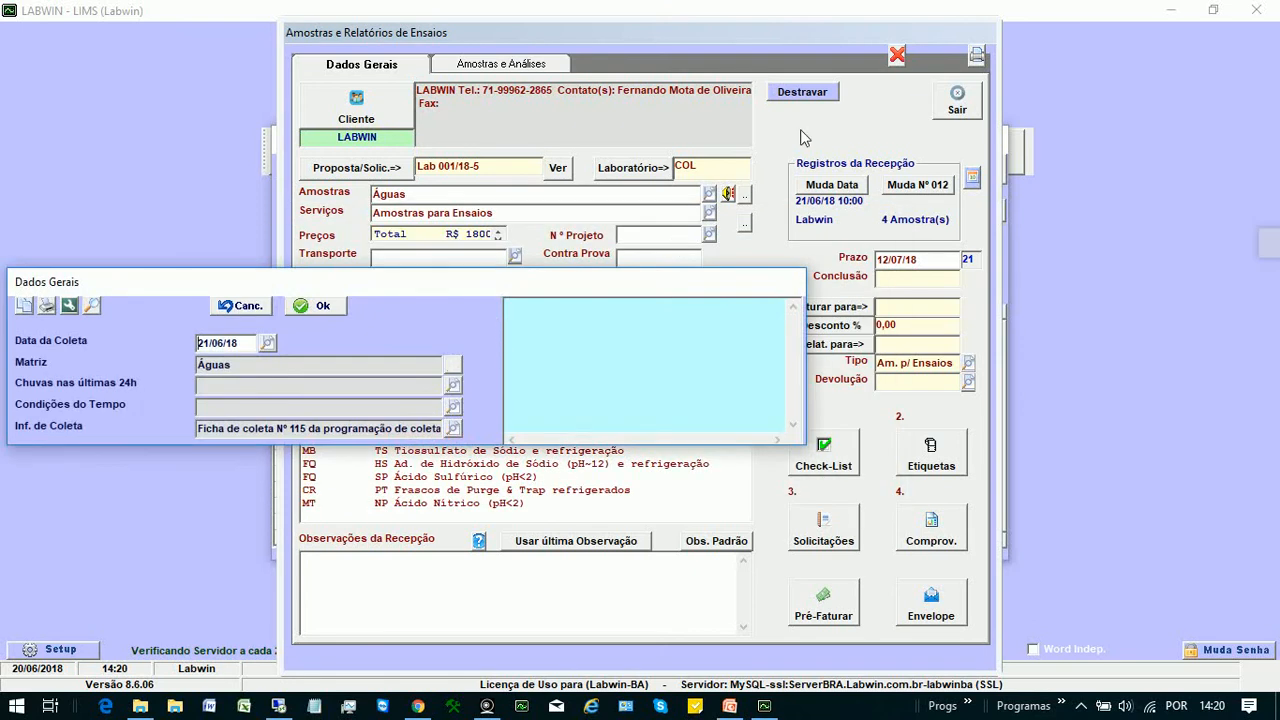
click(897, 50)
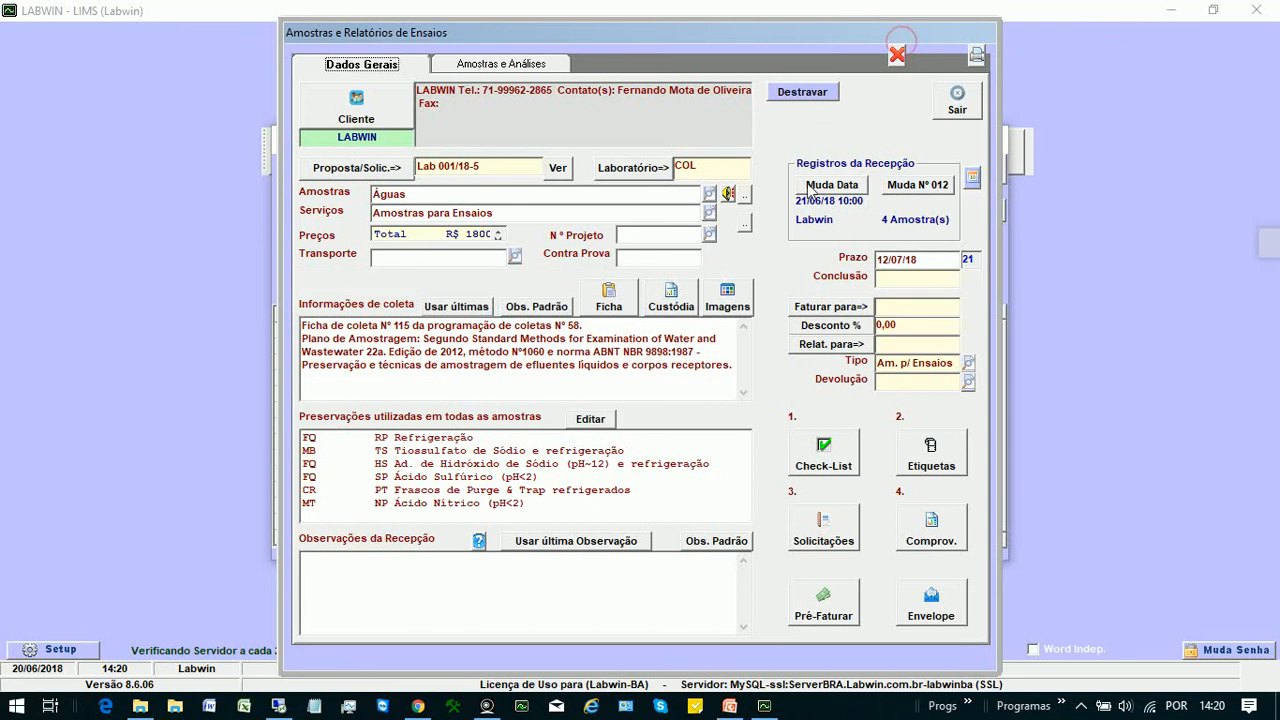
click(609, 298)
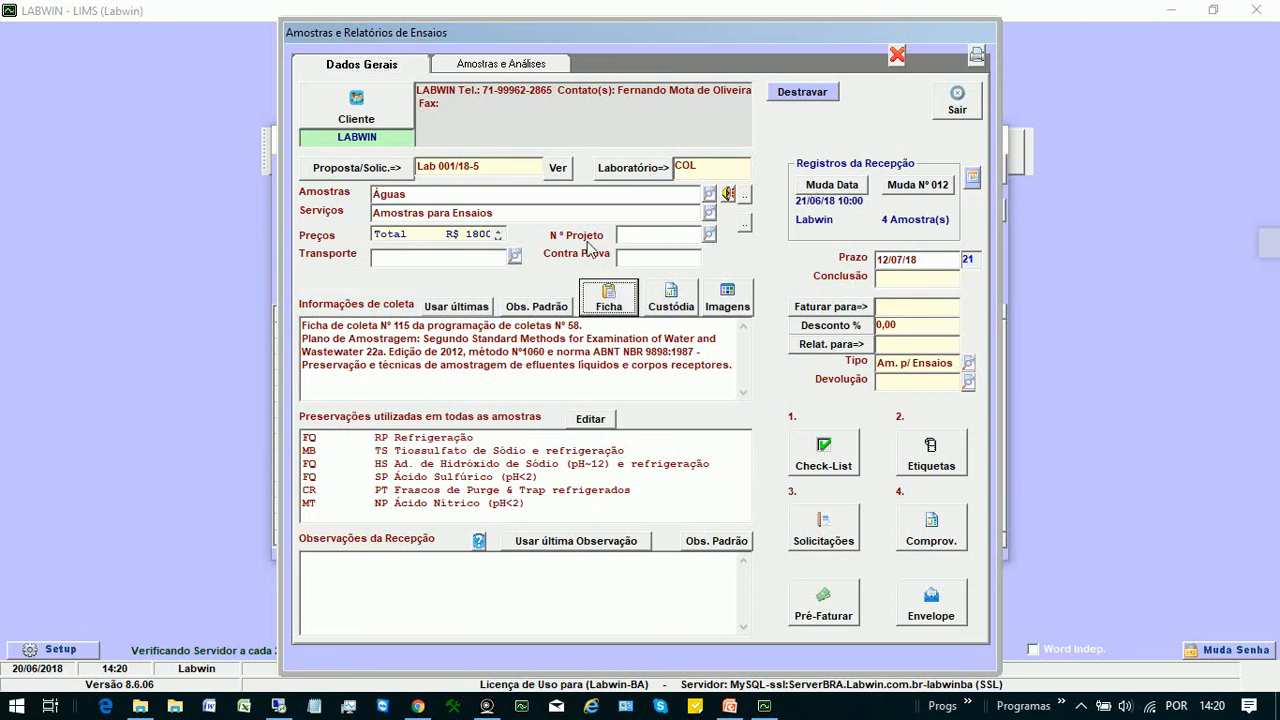
drag(539, 232, 670, 231)
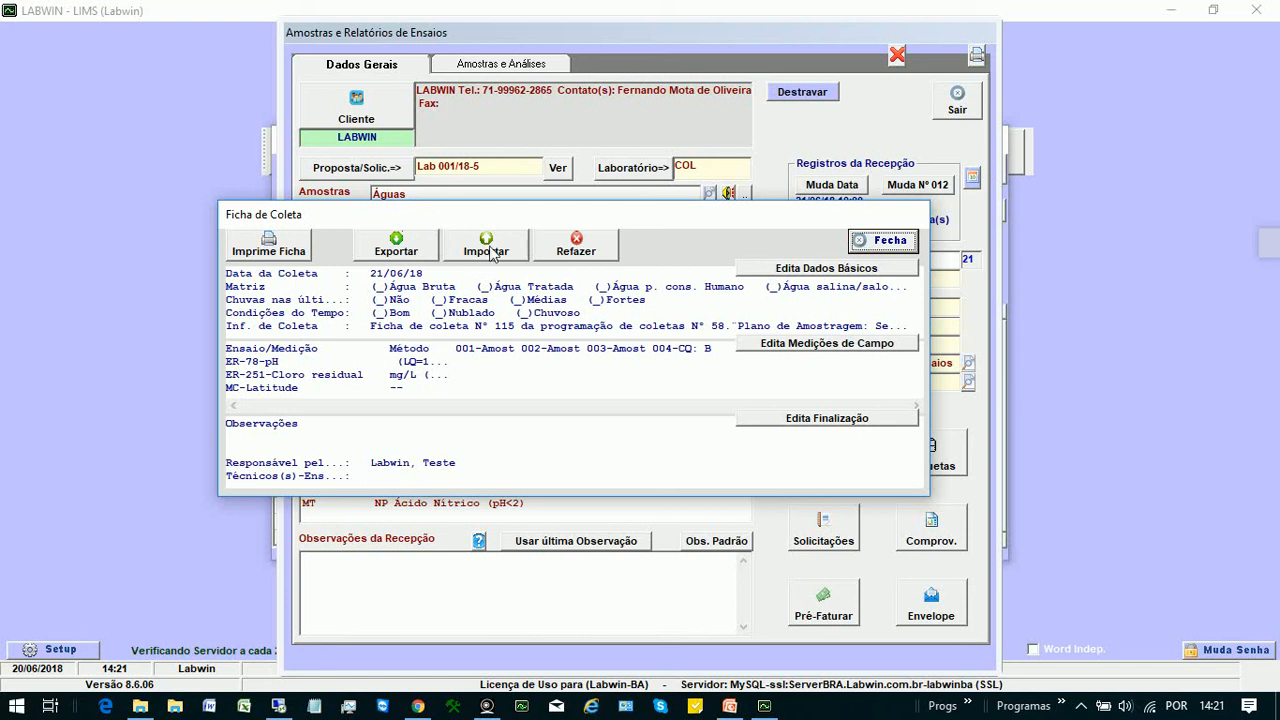
click(882, 242)
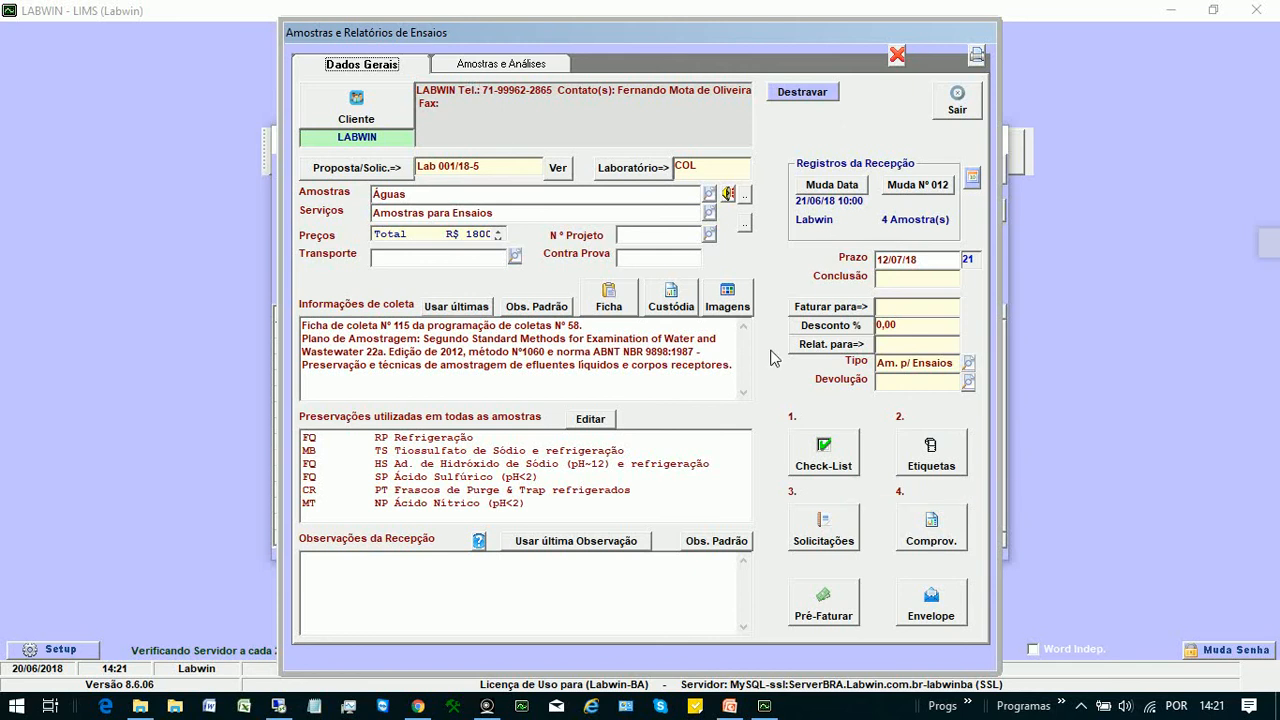
Set up the sample labels for Amostra - 01 only, with Ver antes de imprimir enabled
click(897, 465)
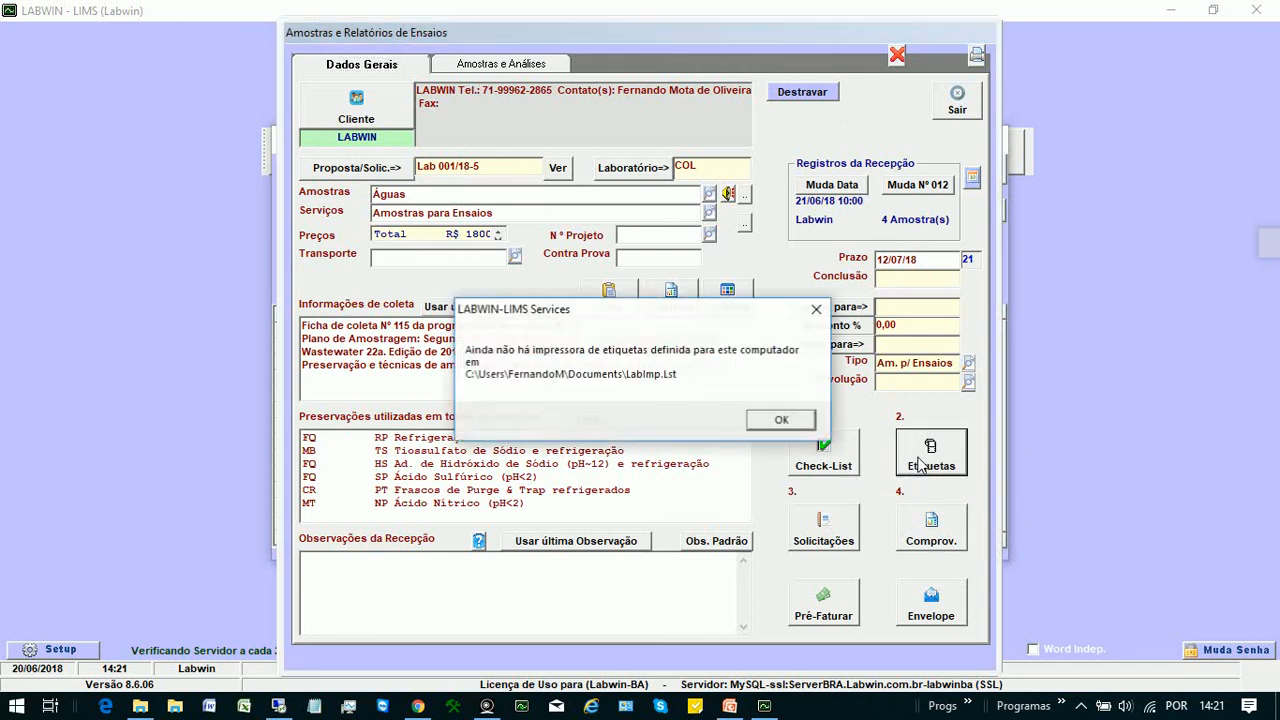
key(Return)
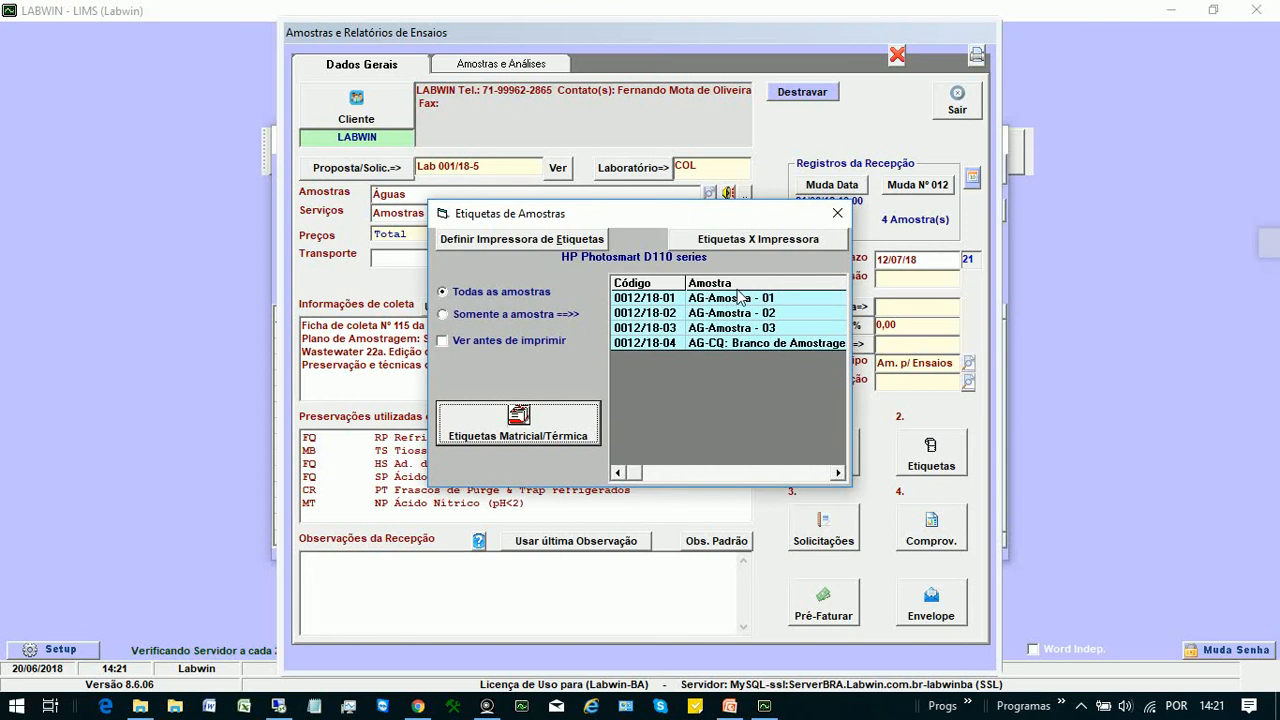
click(830, 302)
key(Tab)
key(space)
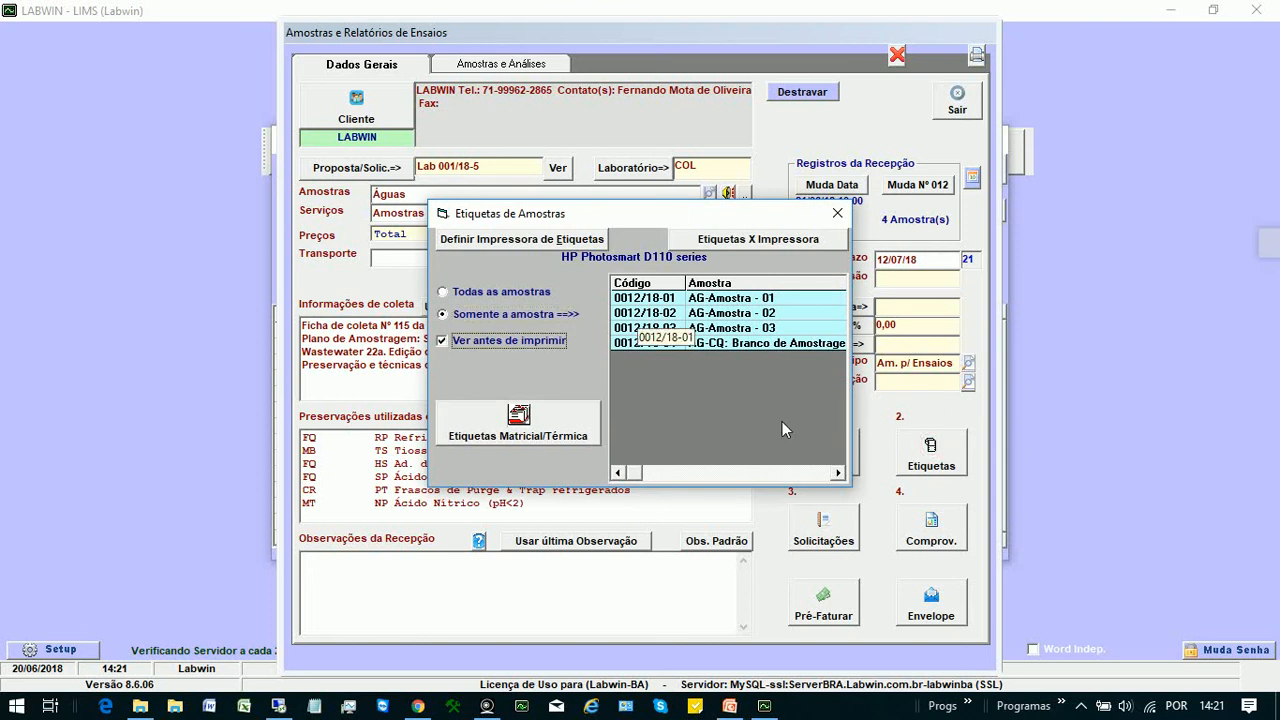
key(Tab)
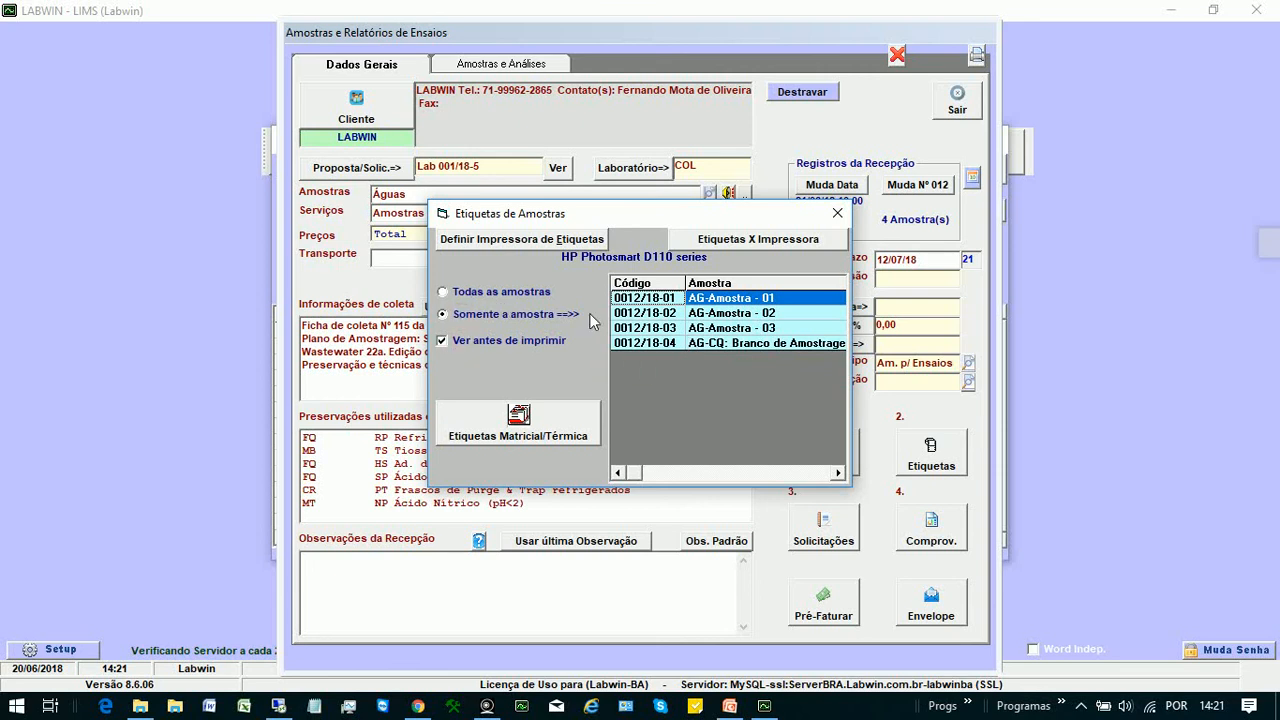
Preview the RP preservation label for Amostra - 01, and close the preview and the label window
click(532, 421)
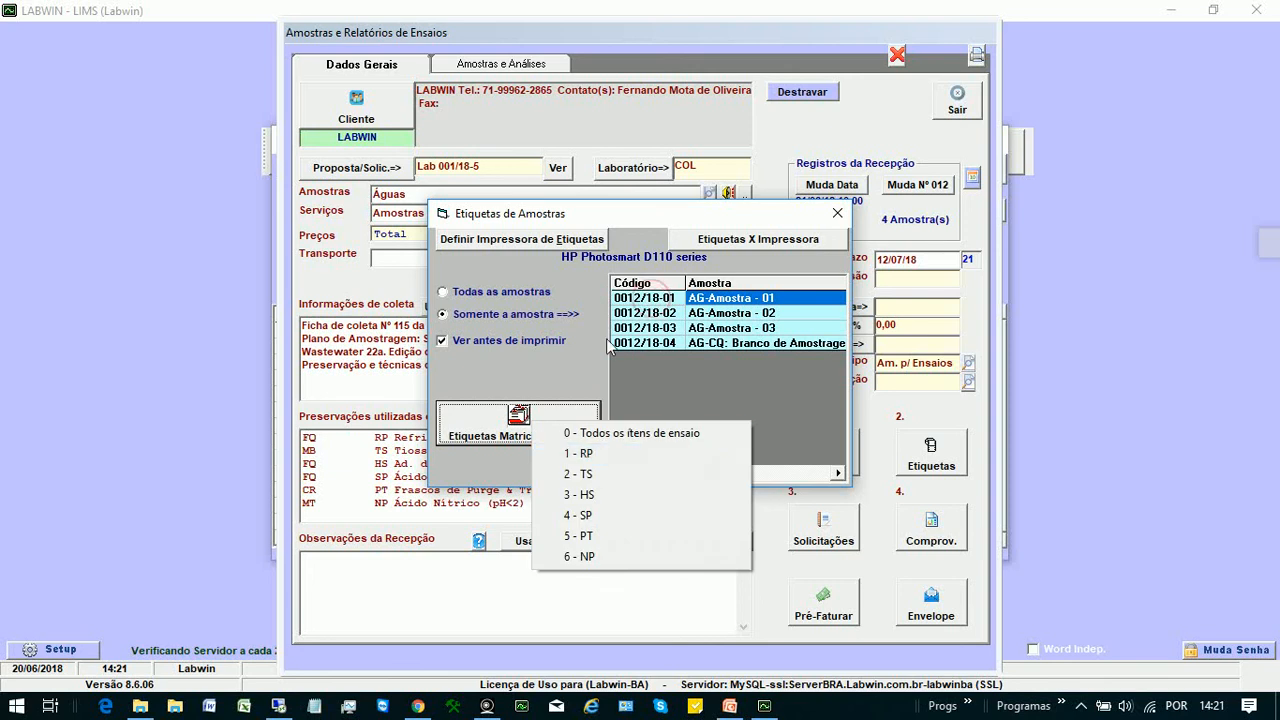
click(578, 453)
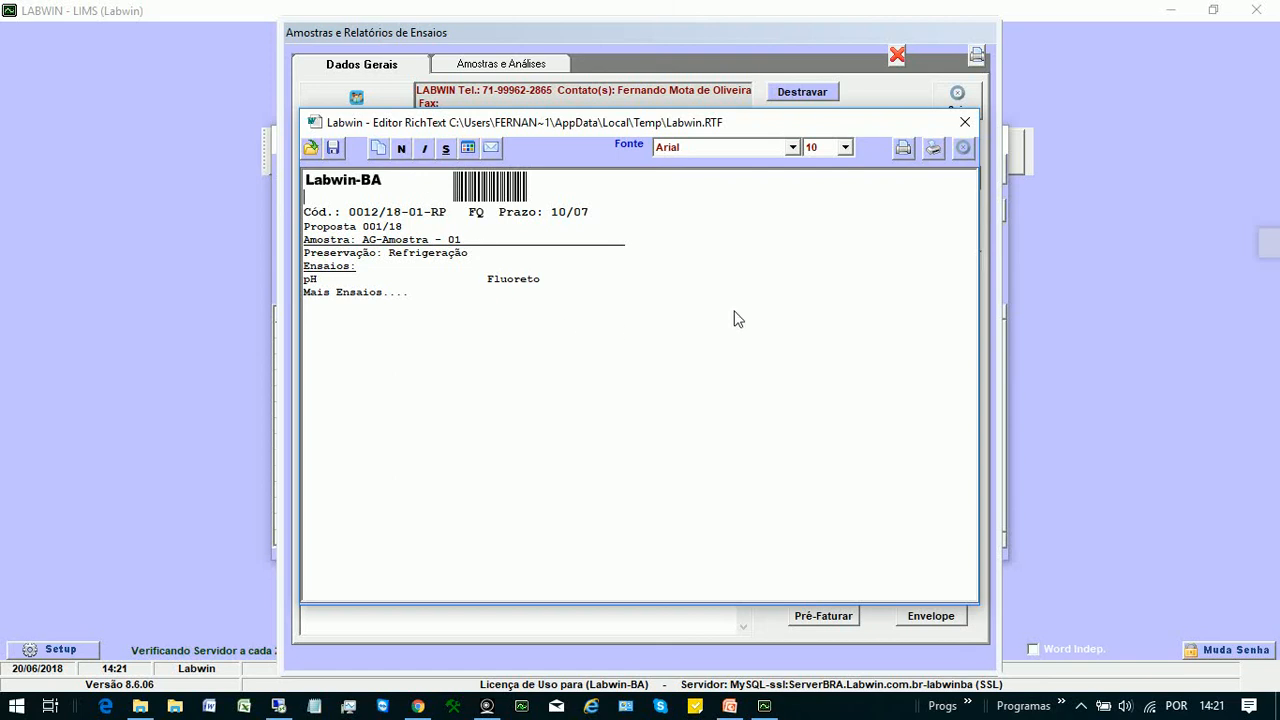
click(961, 149)
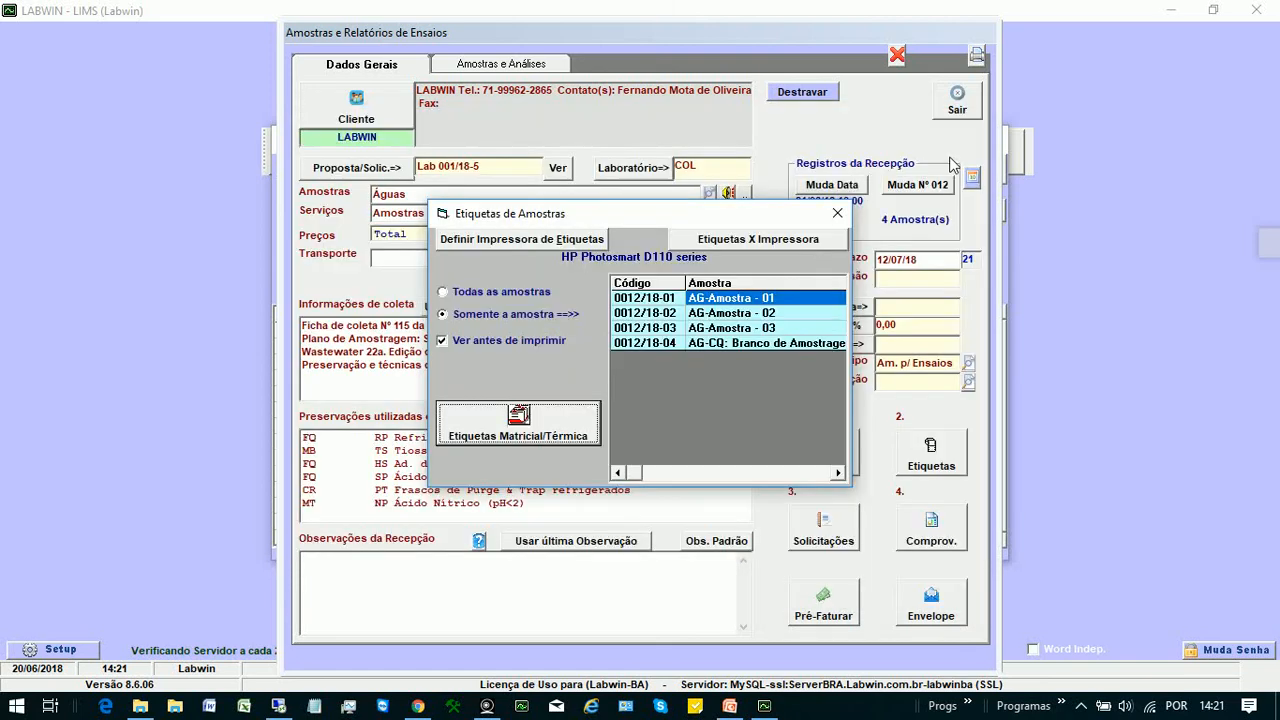
click(838, 213)
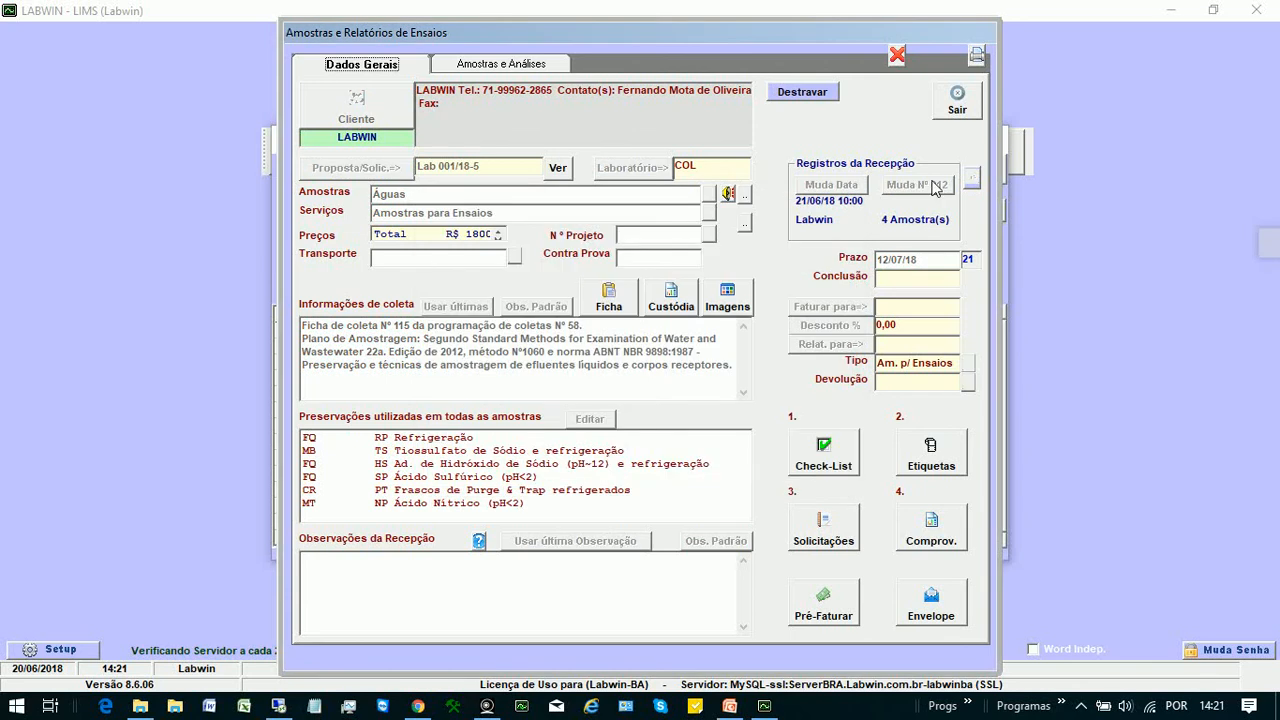
click(967, 151)
click(840, 213)
Leave the recorded collection and the collection schedule, and open the LABWIN collection dated 21/06/18 from the sample reception list
click(958, 106)
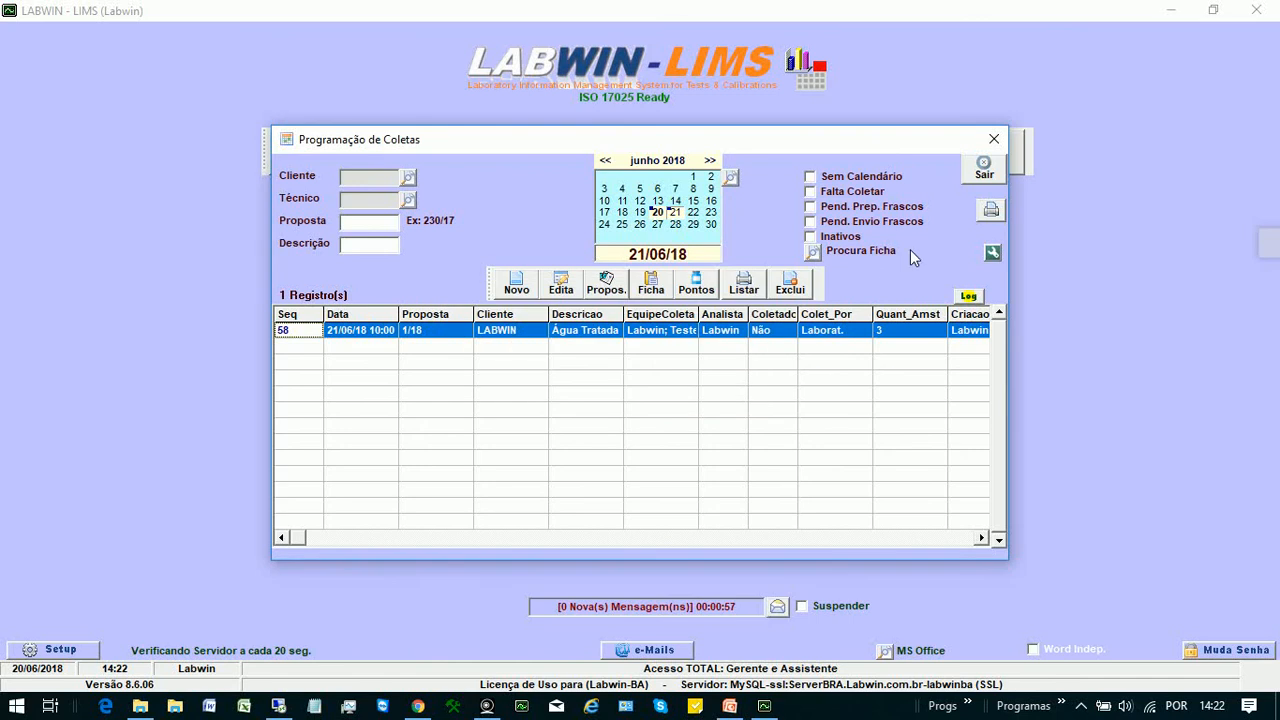
key(Escape)
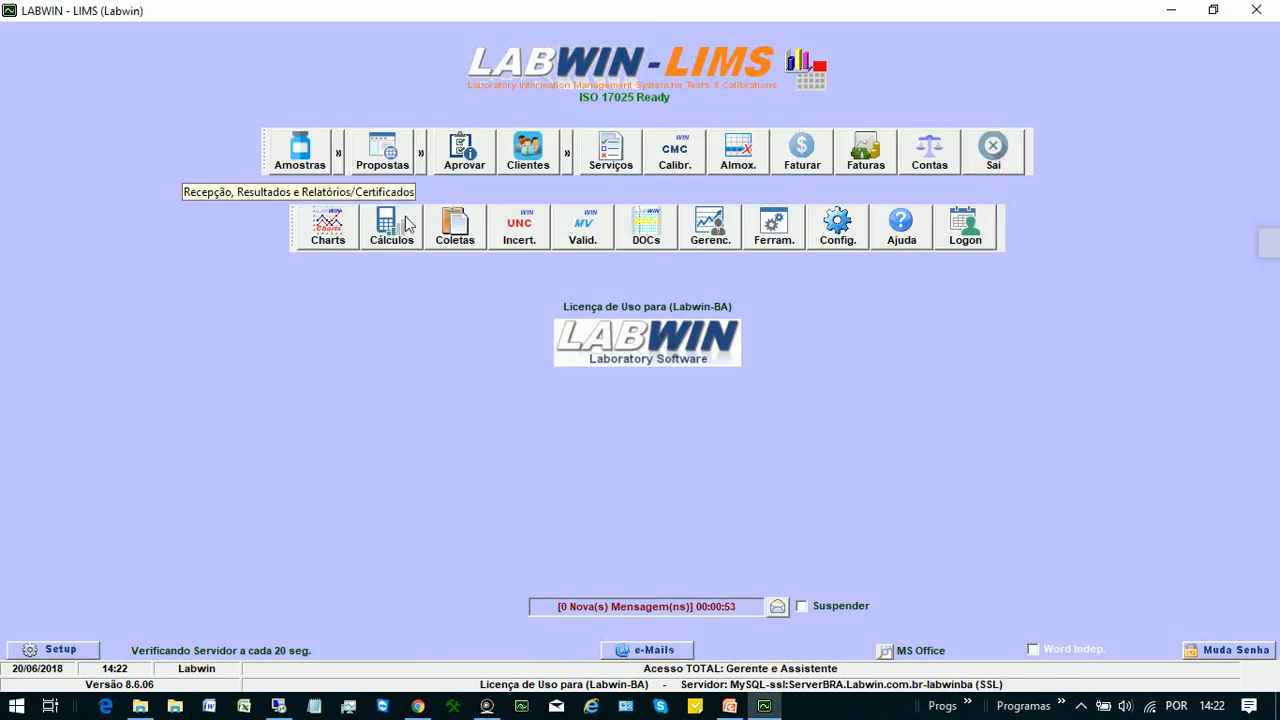
click(298, 160)
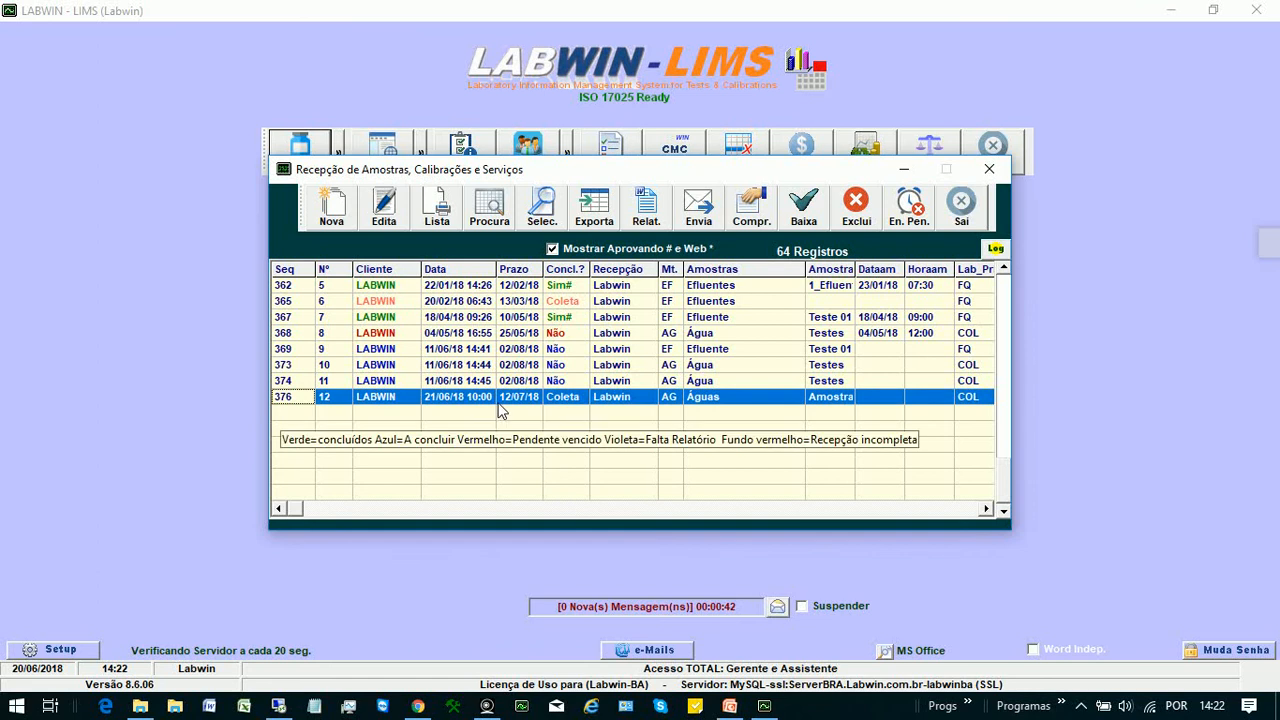
double_click(504, 403)
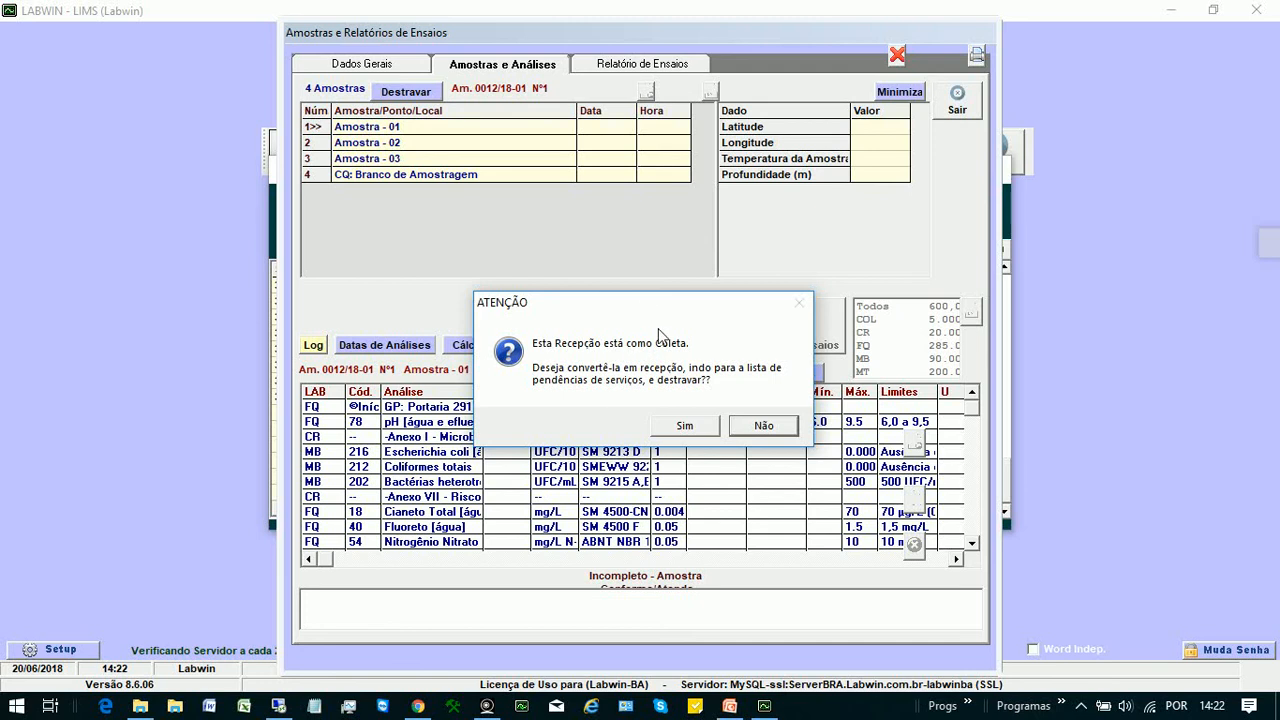
Try to convert the collection into a reception and unlock it, and open its Ficha de Coleta from the general data
click(686, 426)
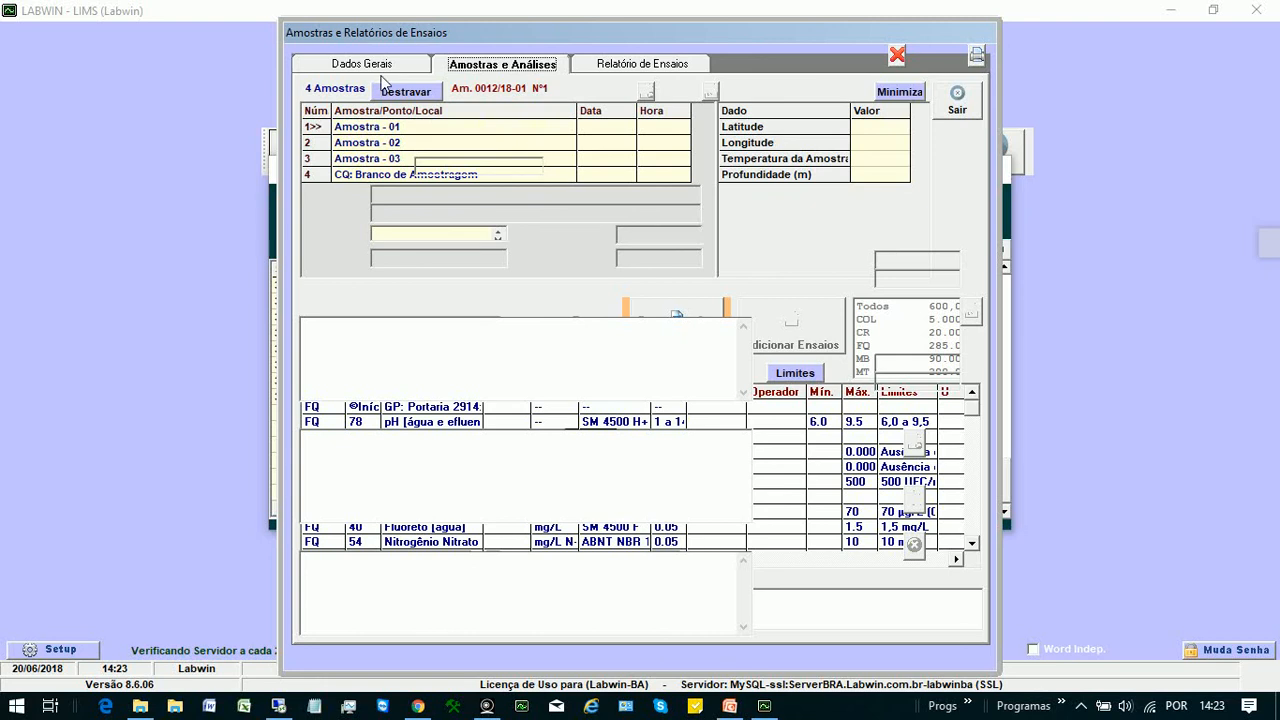
click(354, 60)
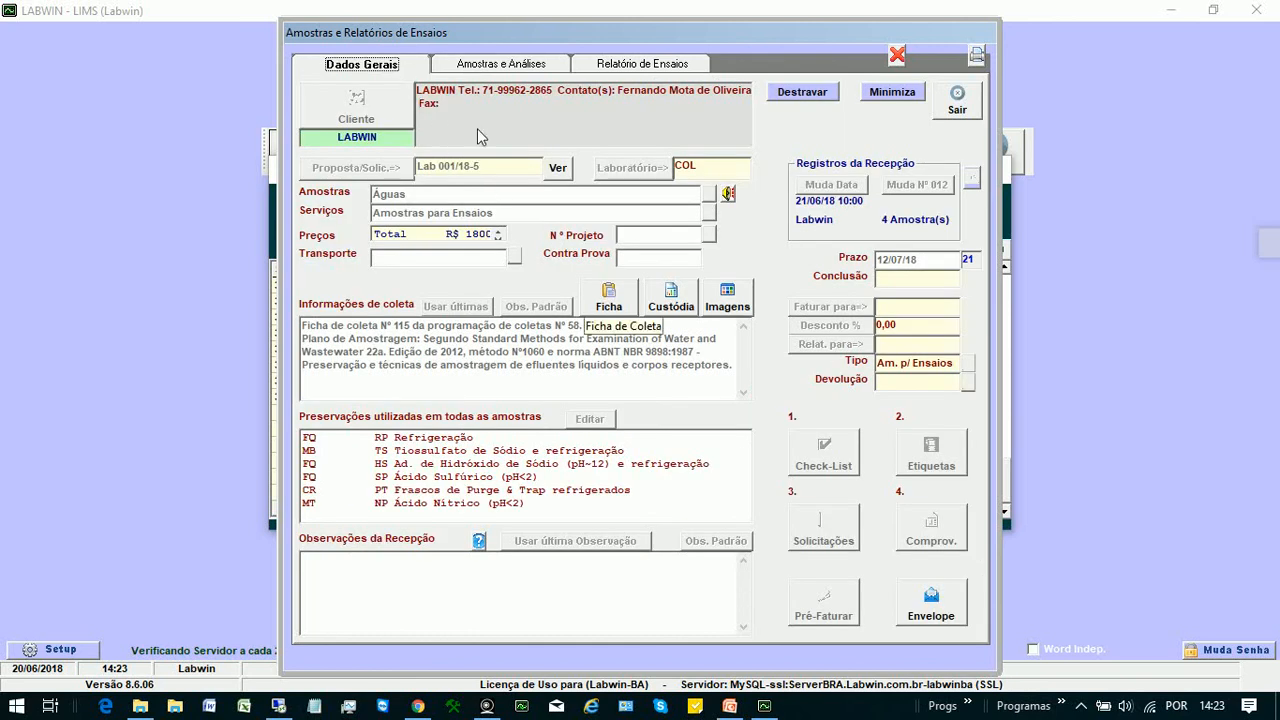
click(611, 295)
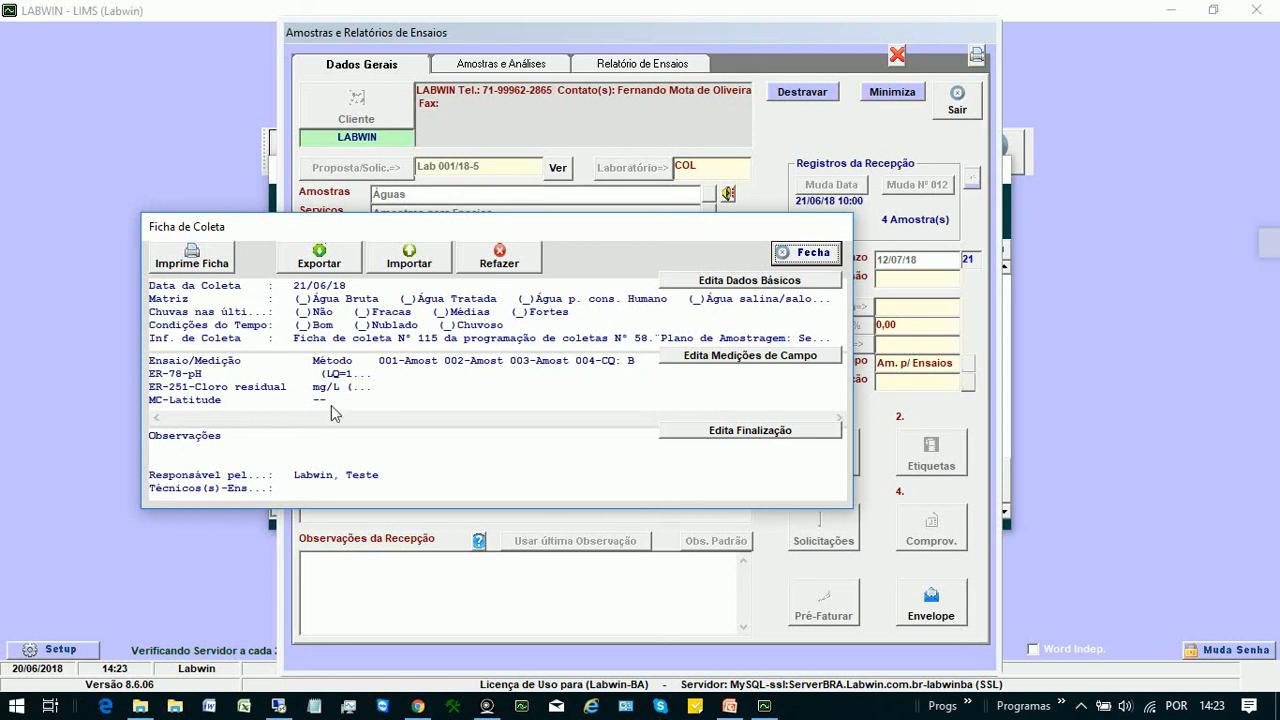
View the field measurements table of the Ficha de Coleta, and close it together with the collection sheet
click(342, 457)
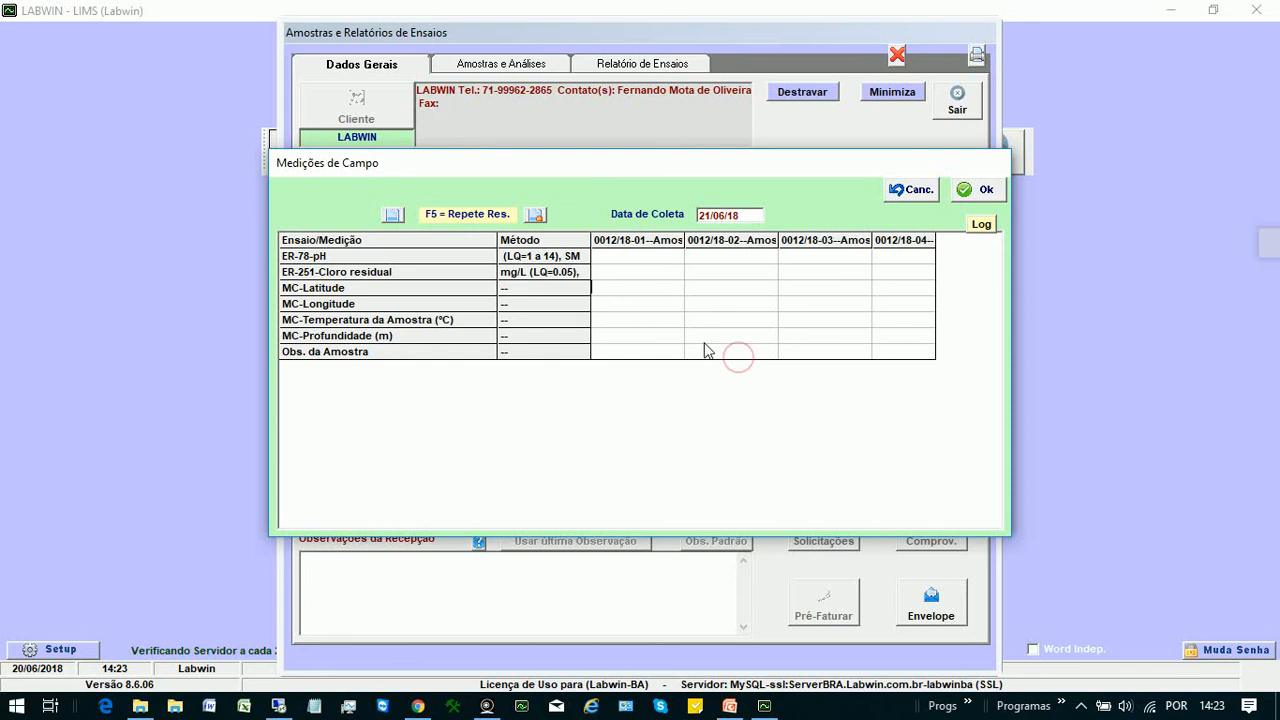
click(636, 258)
key(Escape)
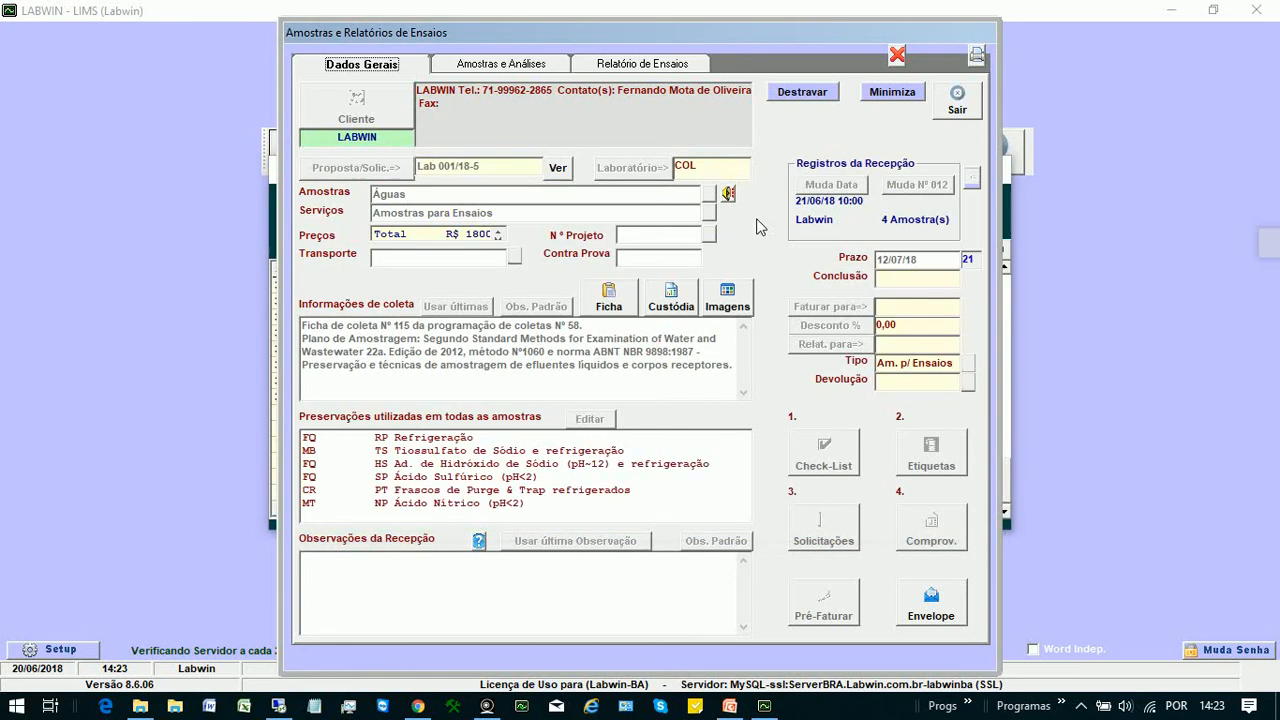
View the reception's samples and analyses, and leave the sample record to return to the main screen
click(913, 187)
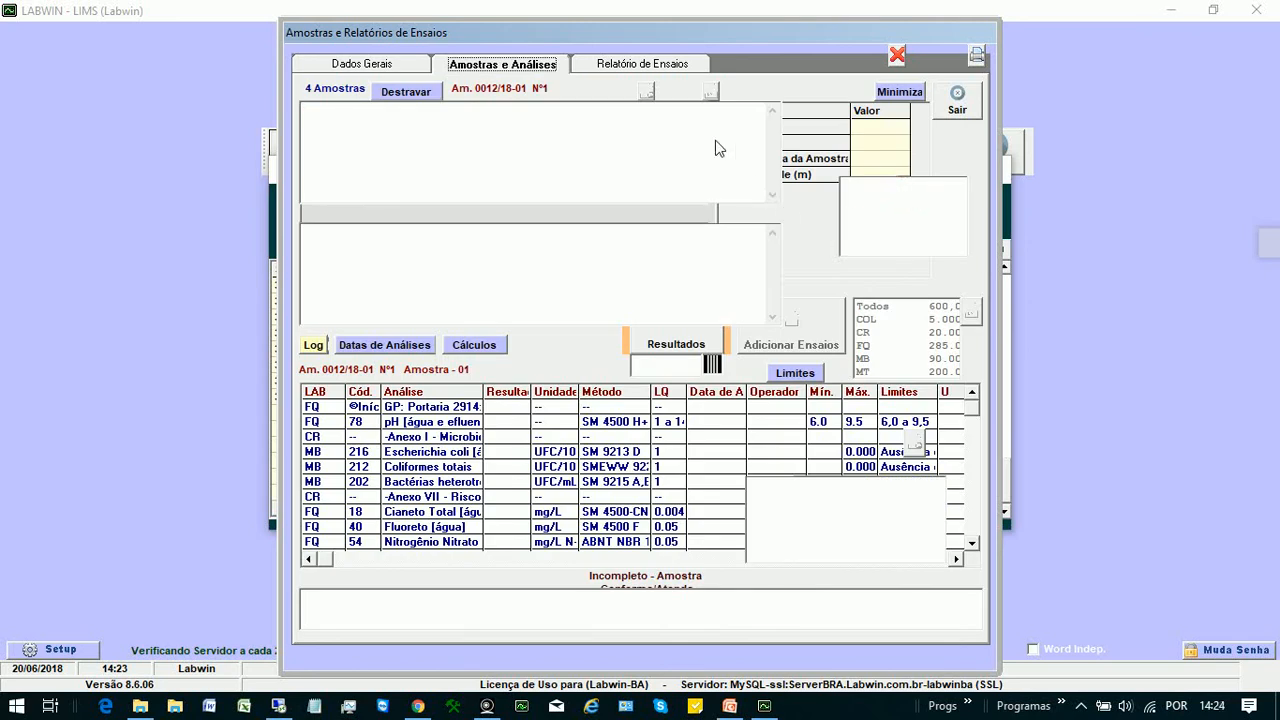
click(513, 60)
click(628, 64)
click(958, 100)
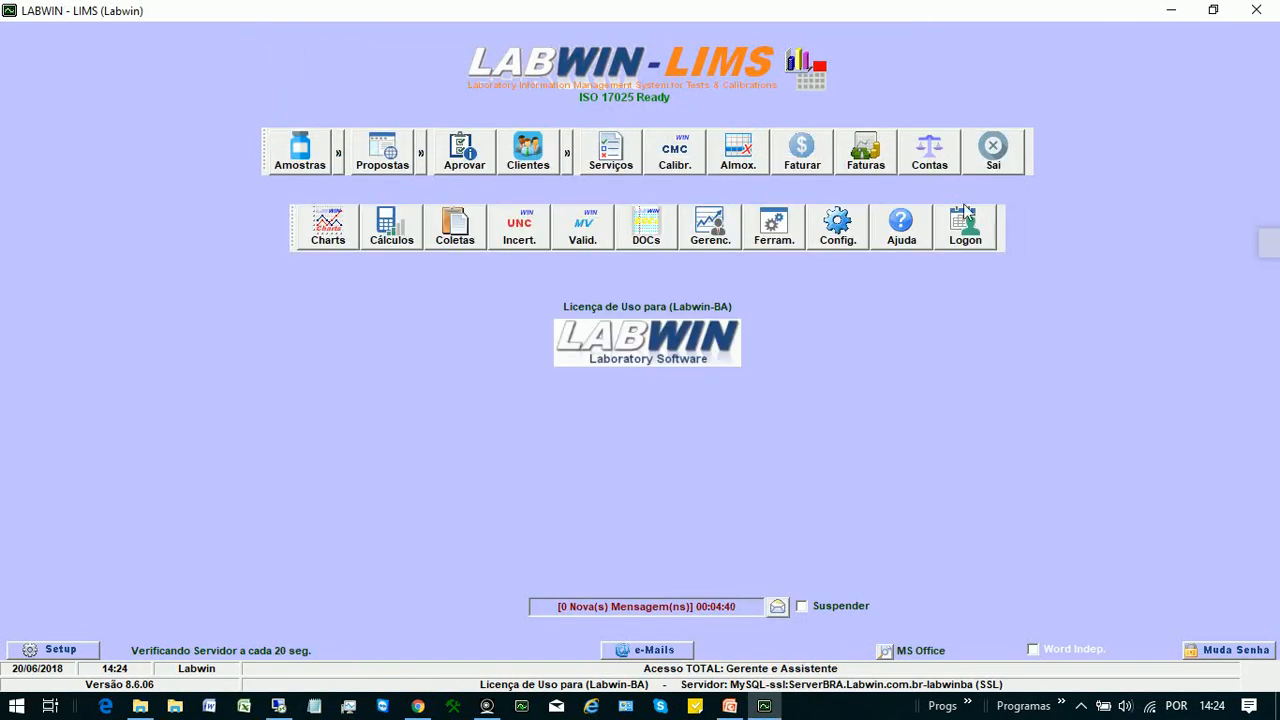
Open Definições das Matrizes from the system configuration
click(837, 225)
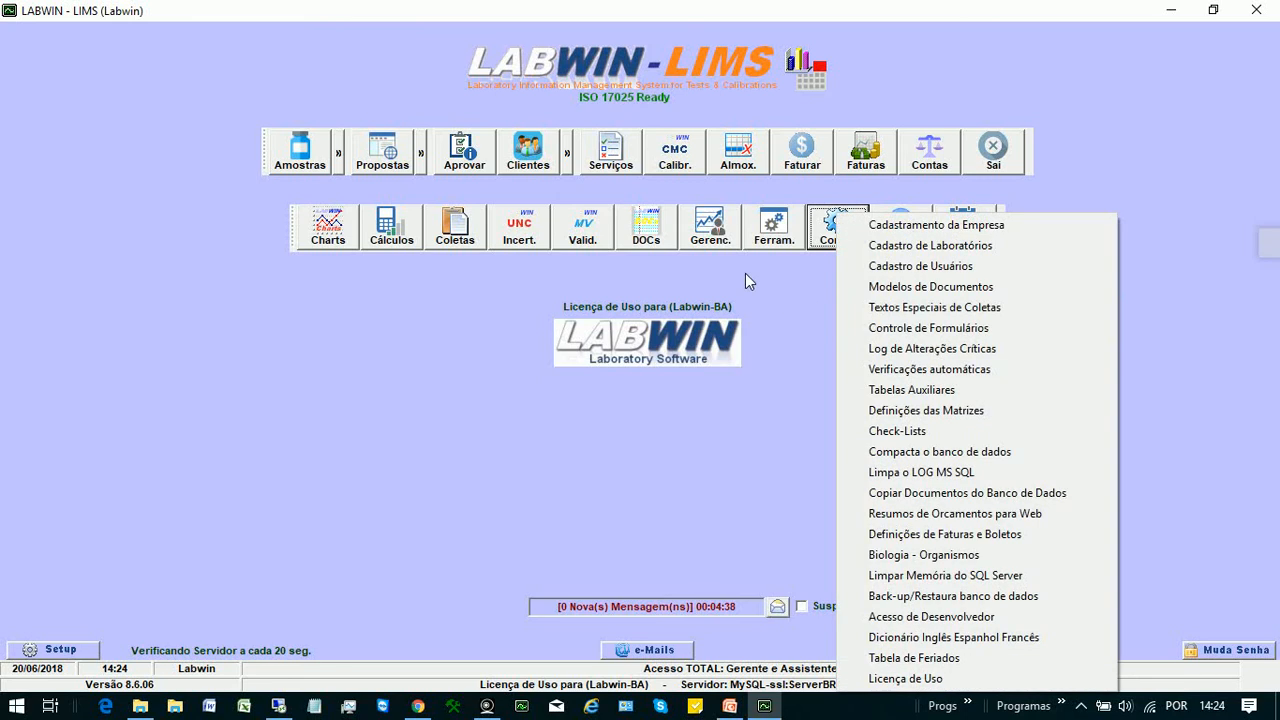
key(Down)
key(Down)
key(Down)
key(Down)
key(Down)
key(Down)
key(Down)
key(Down)
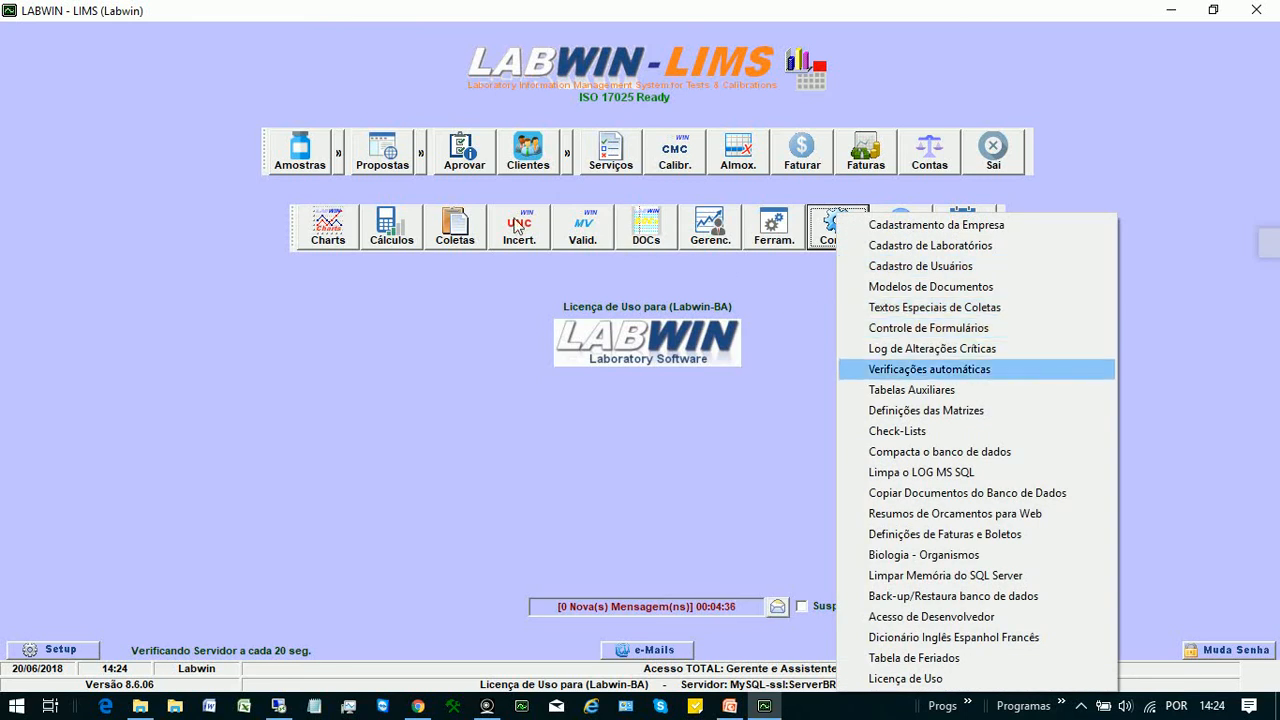
key(Up)
key(Up)
key(Up)
key(Up)
key(Up)
key(Down)
key(Down)
key(Down)
key(Down)
key(Down)
key(Down)
key(Down)
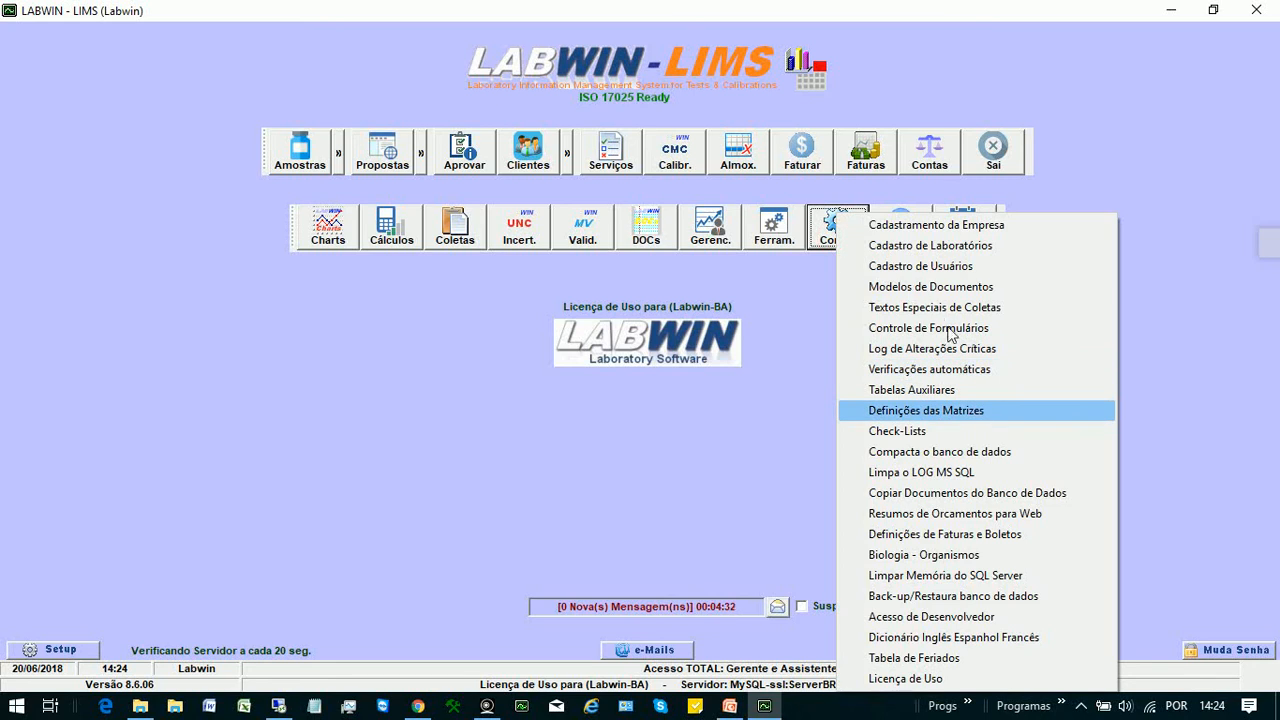
key(Return)
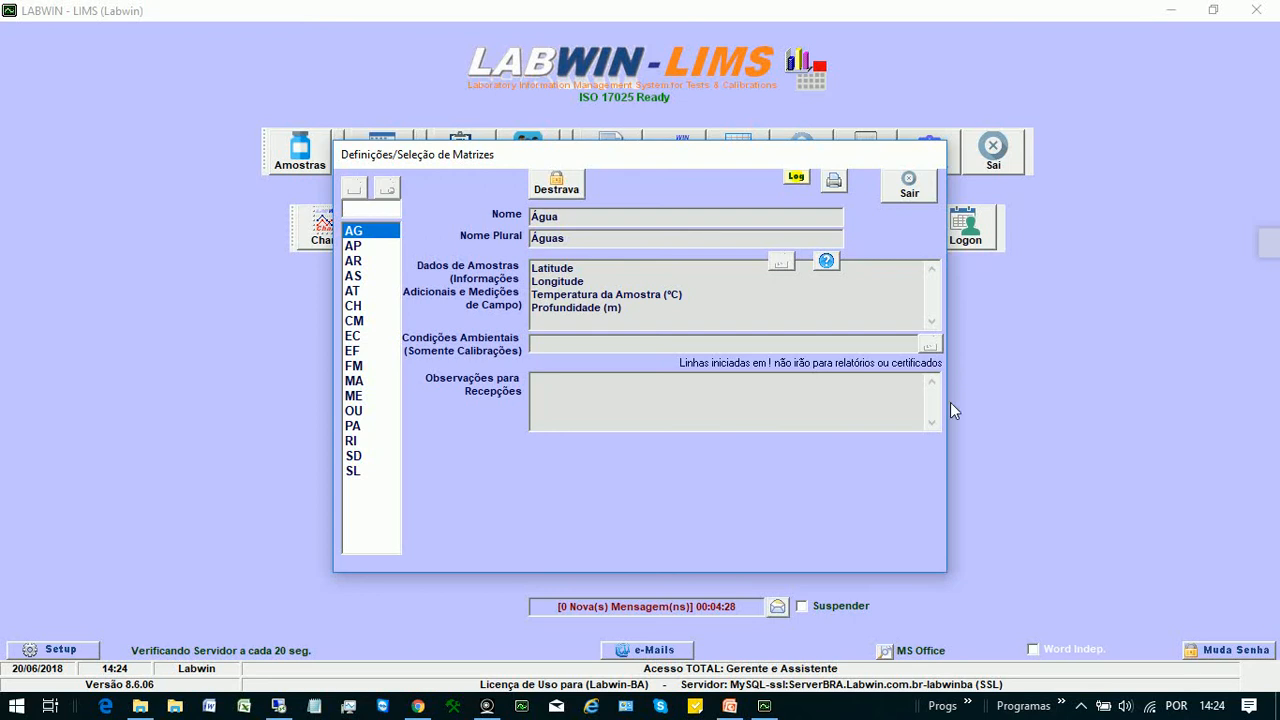
Go through the matrices from AP to SL and examine the Dados de Amostras defined for each
key(Down)
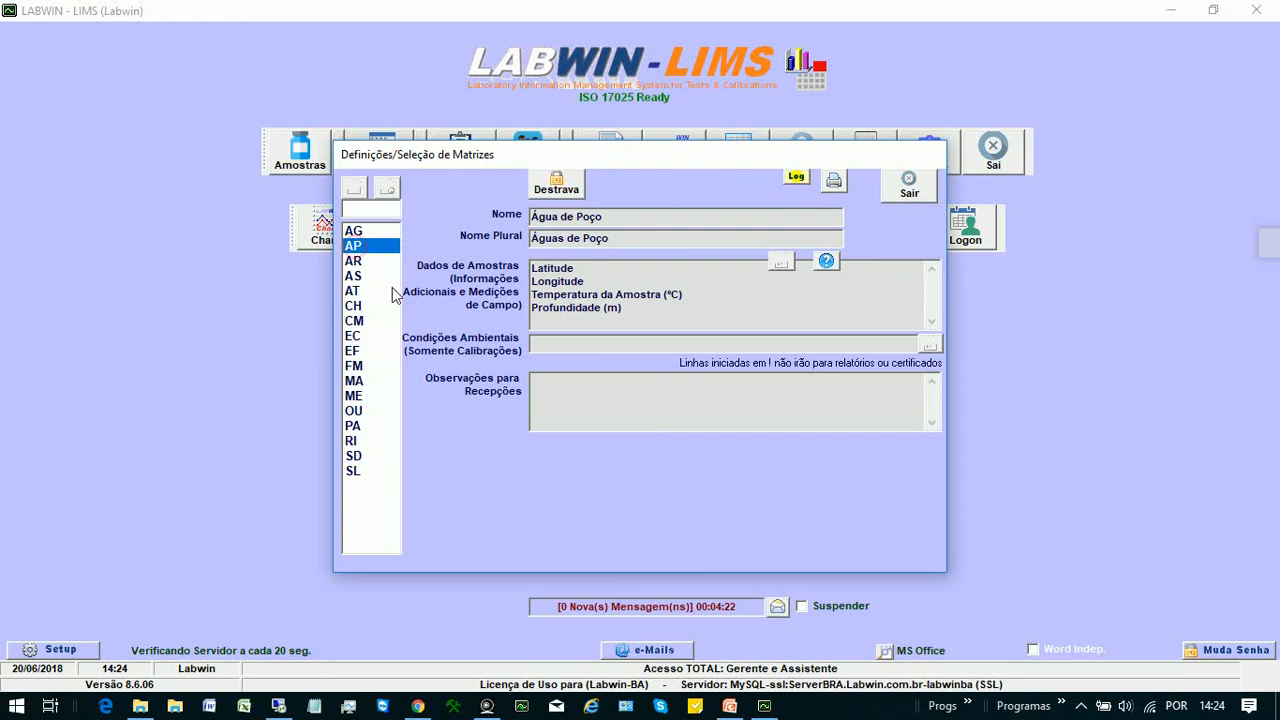
key(Down)
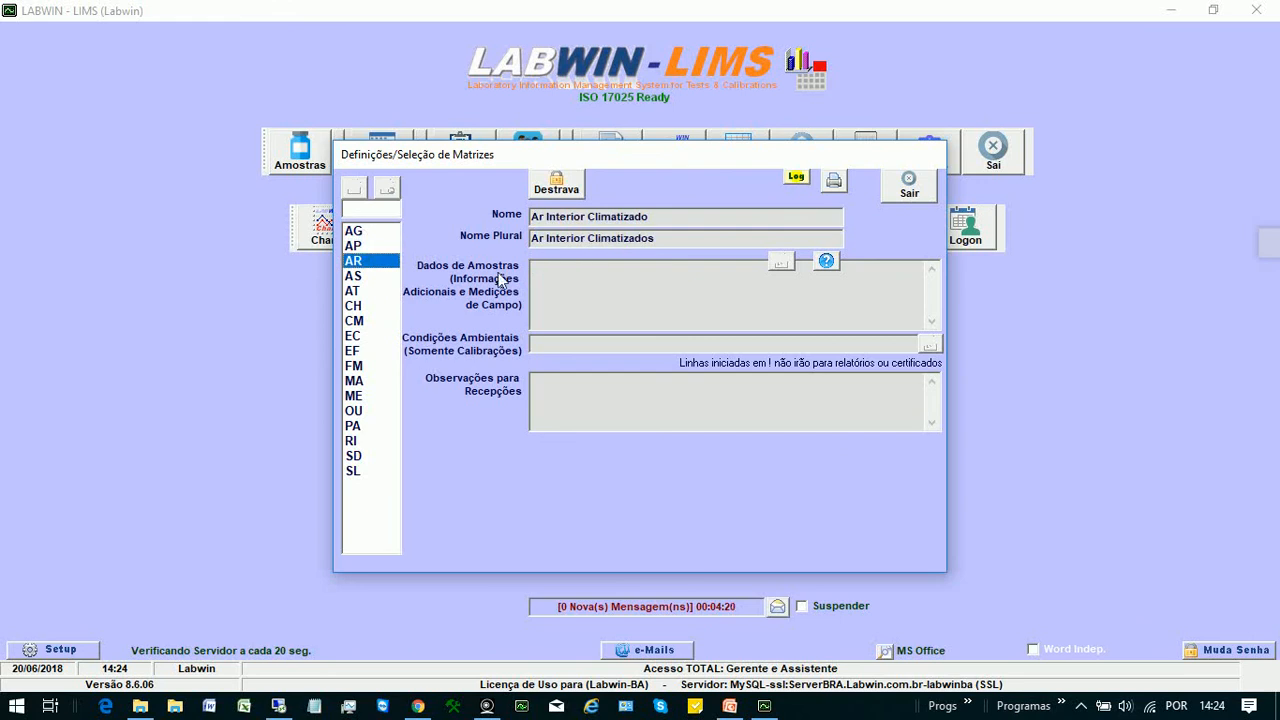
key(Down)
key(Down)
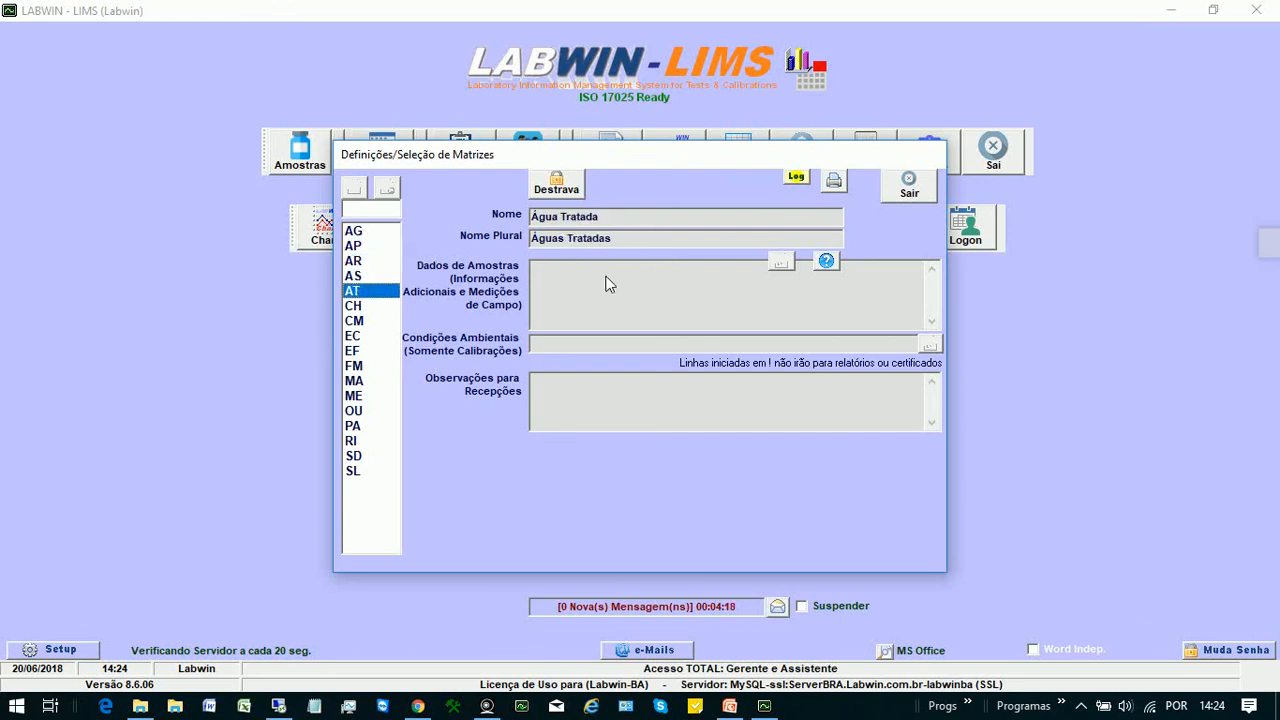
key(Down)
key(Down)
click(601, 297)
key(Down)
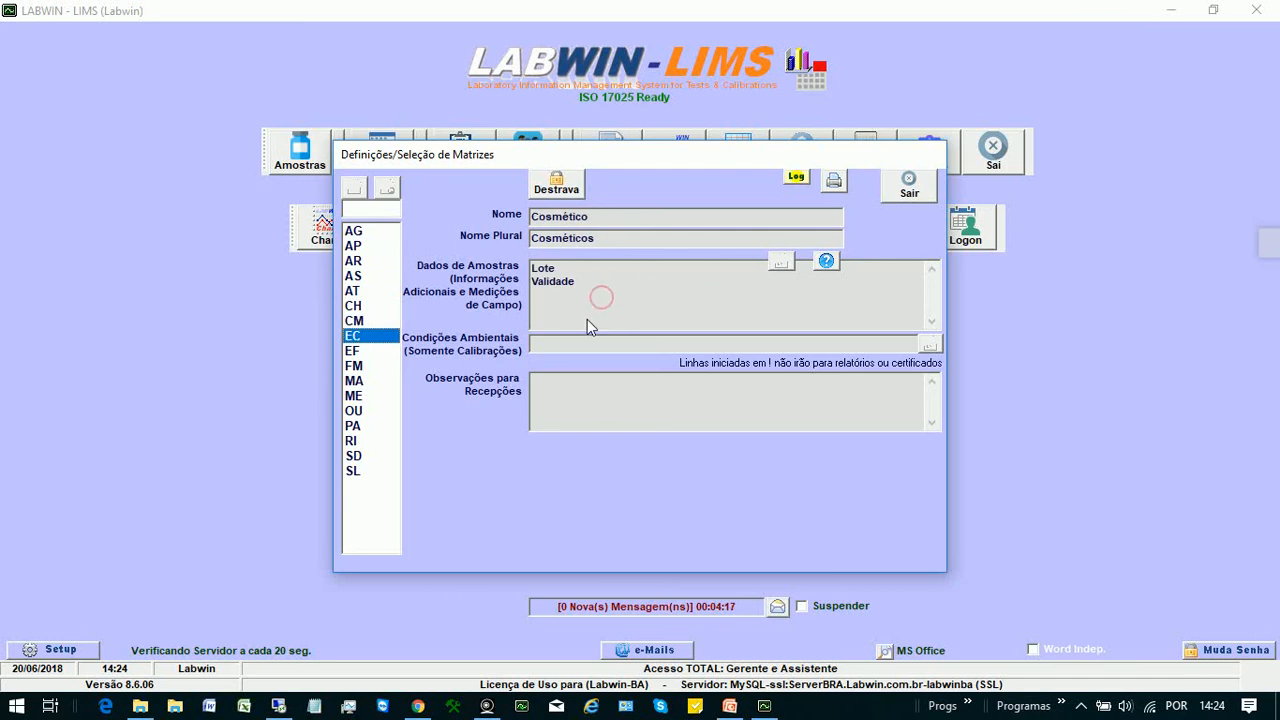
key(Up)
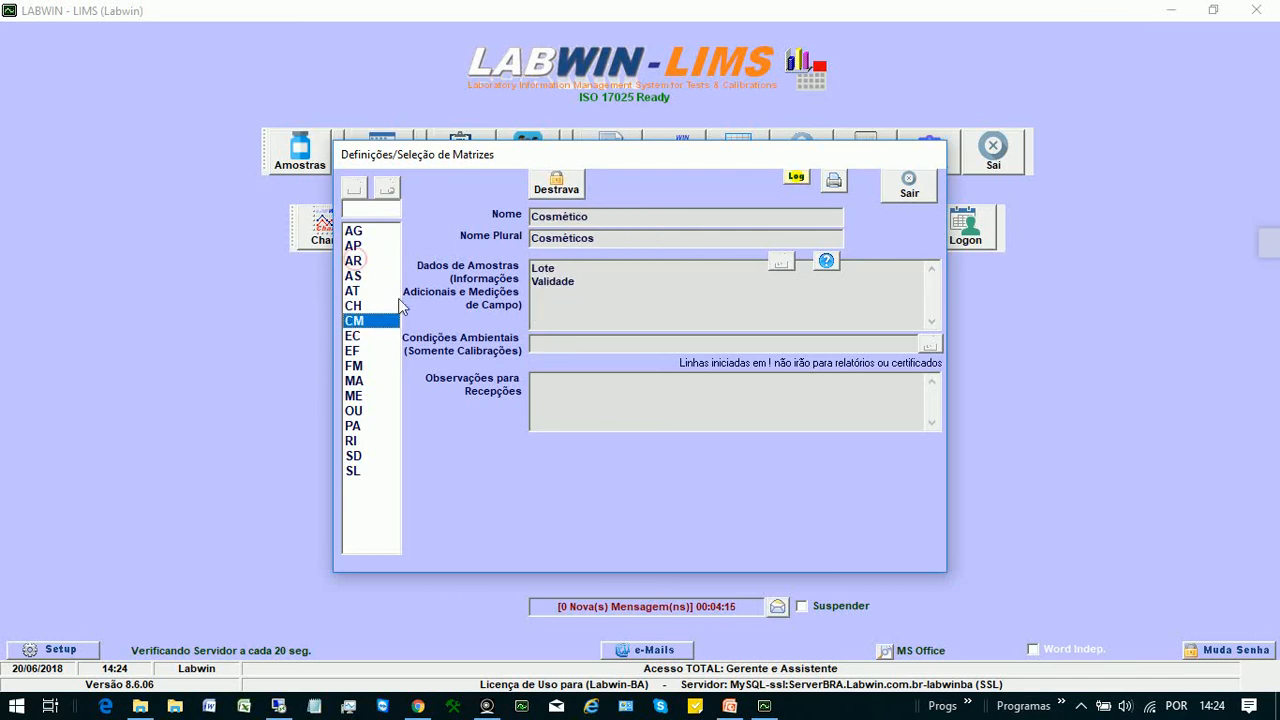
key(Down)
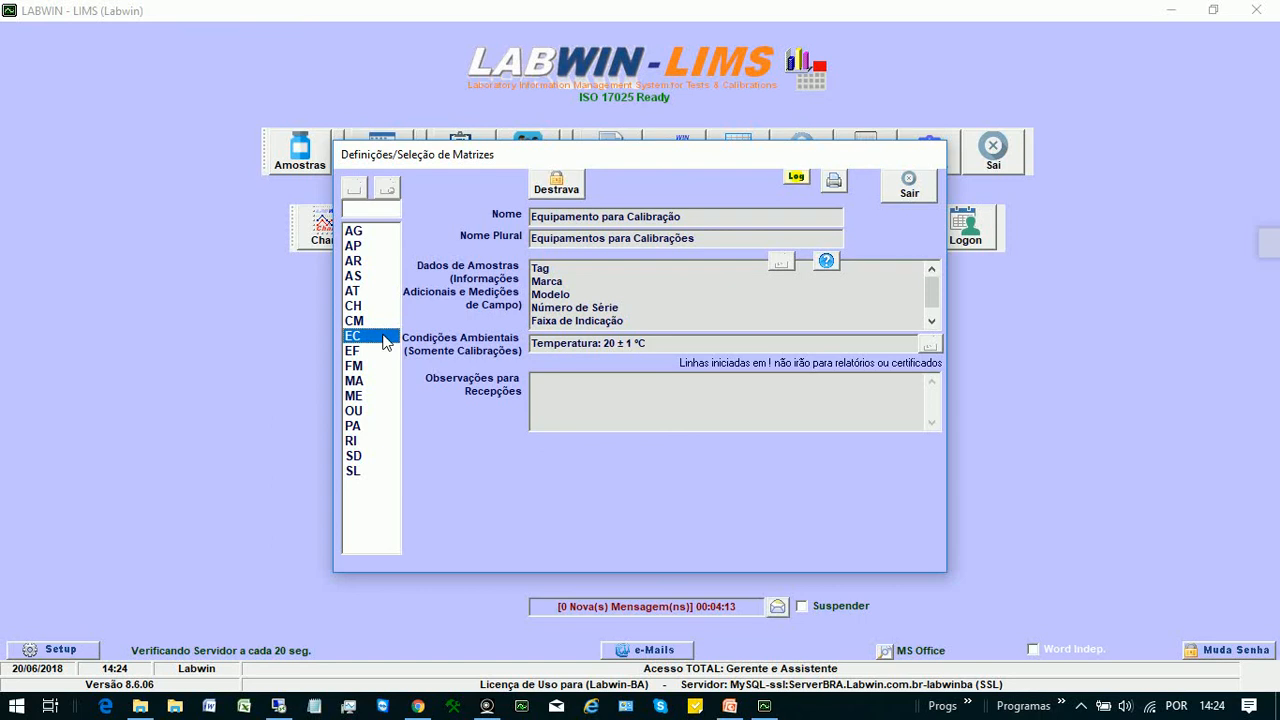
key(Down)
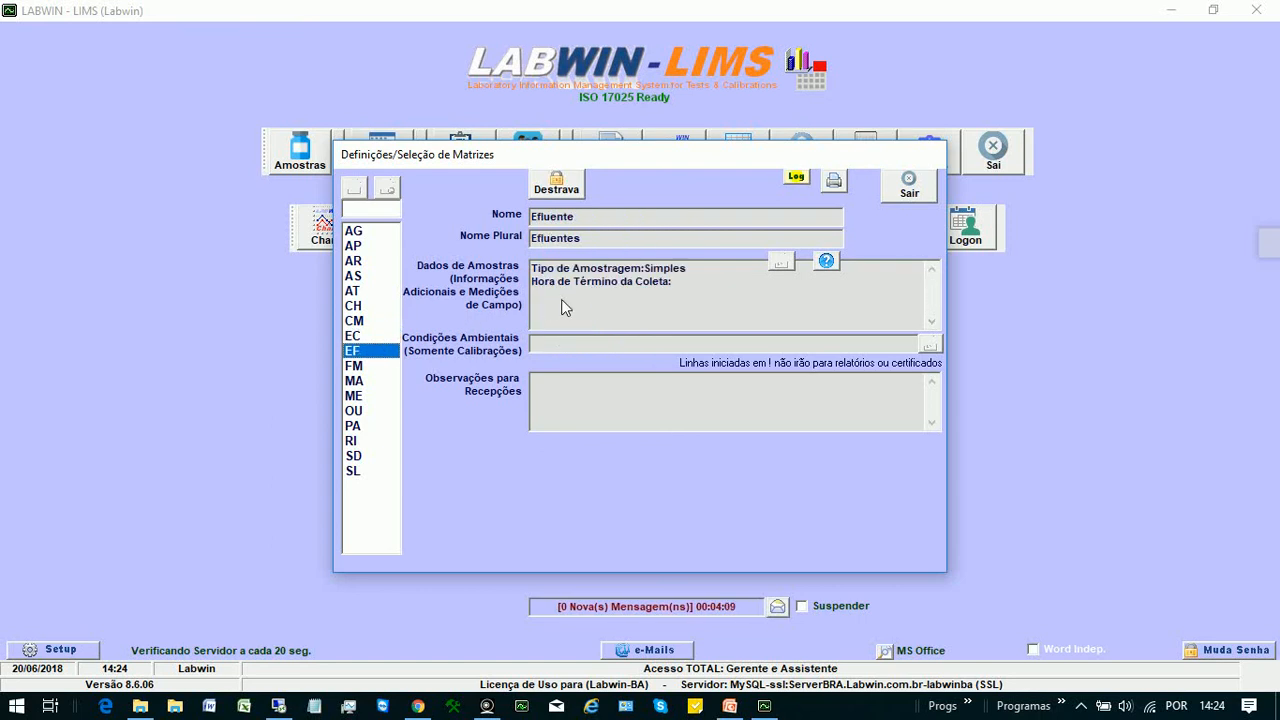
key(Down)
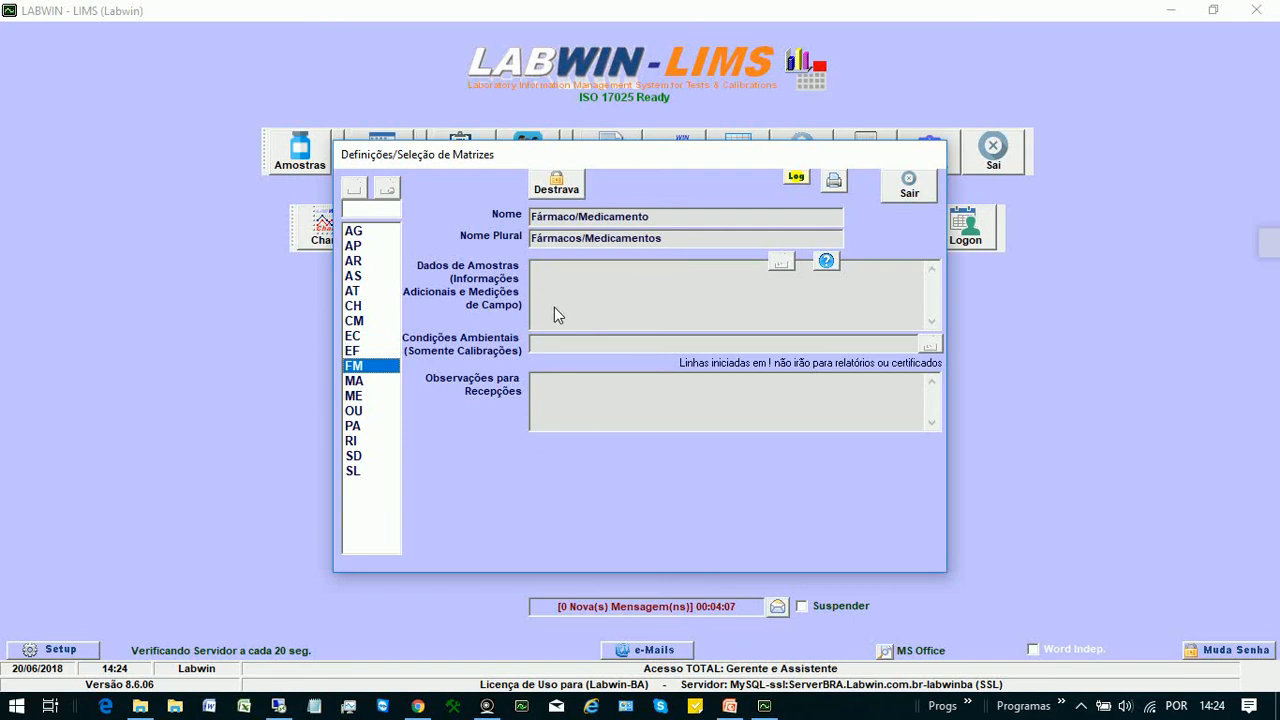
key(Down)
key(Down)
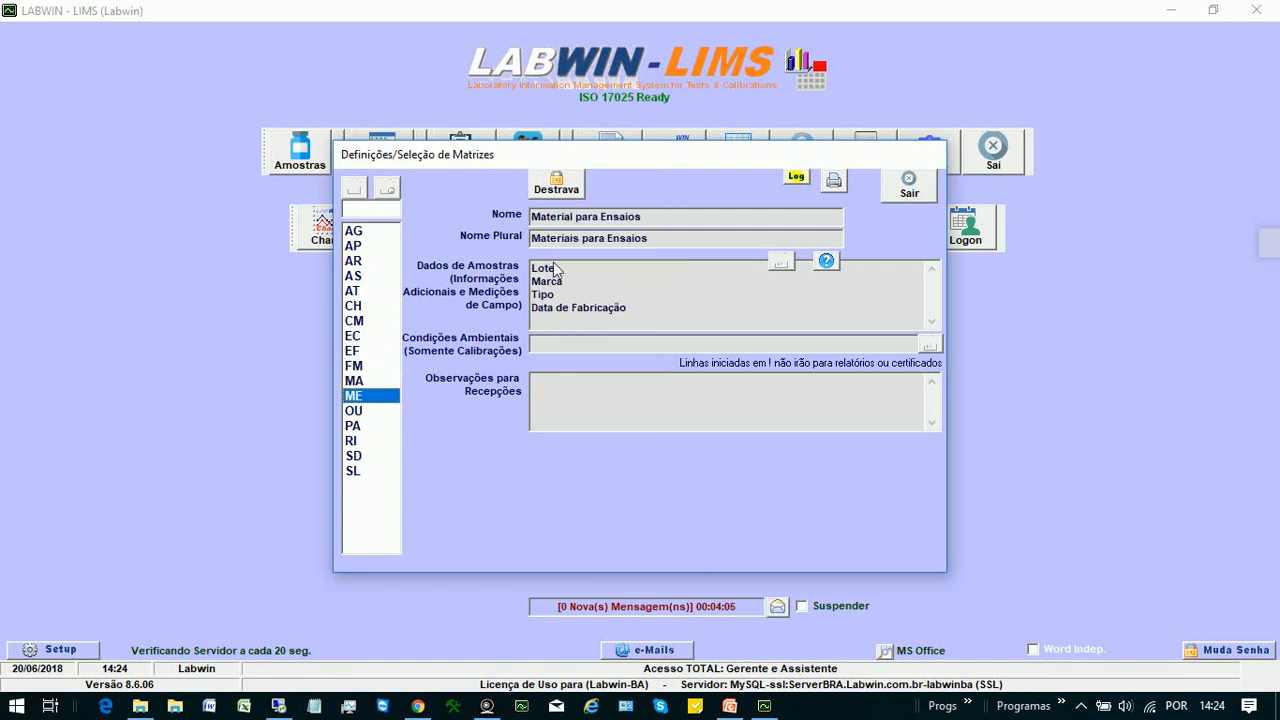
key(Down)
key(Down)
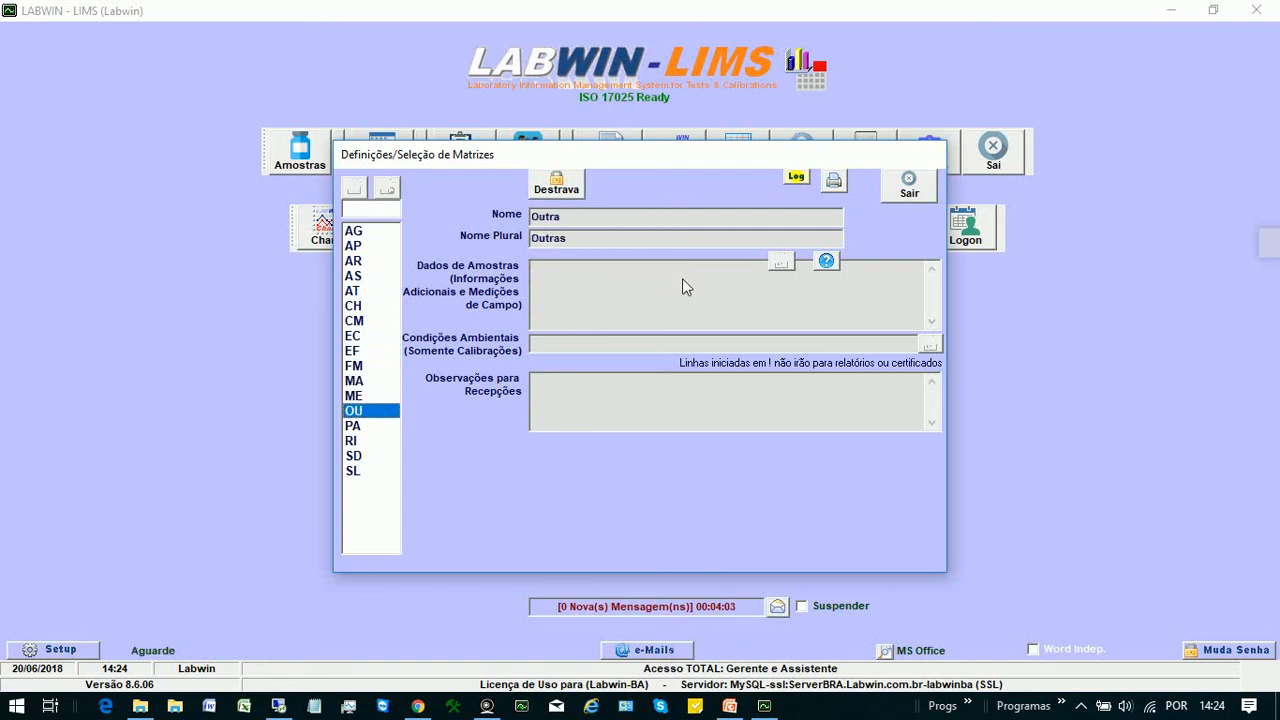
key(Down)
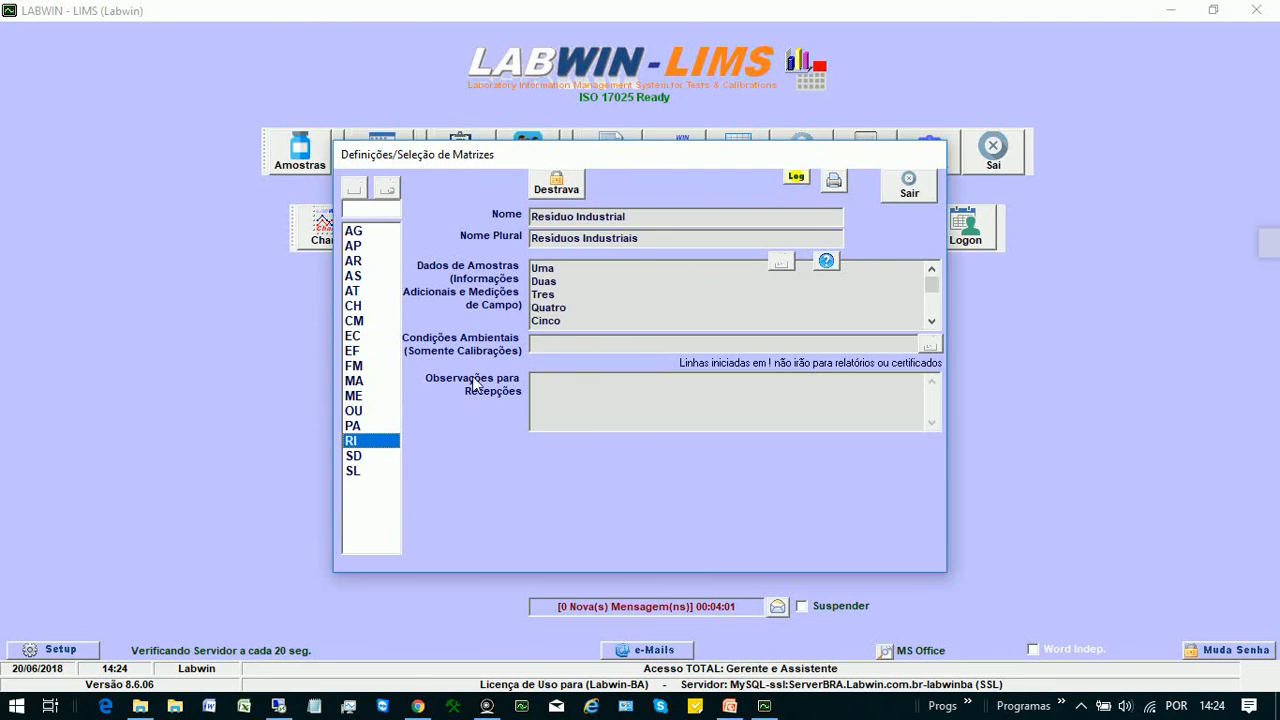
key(Down)
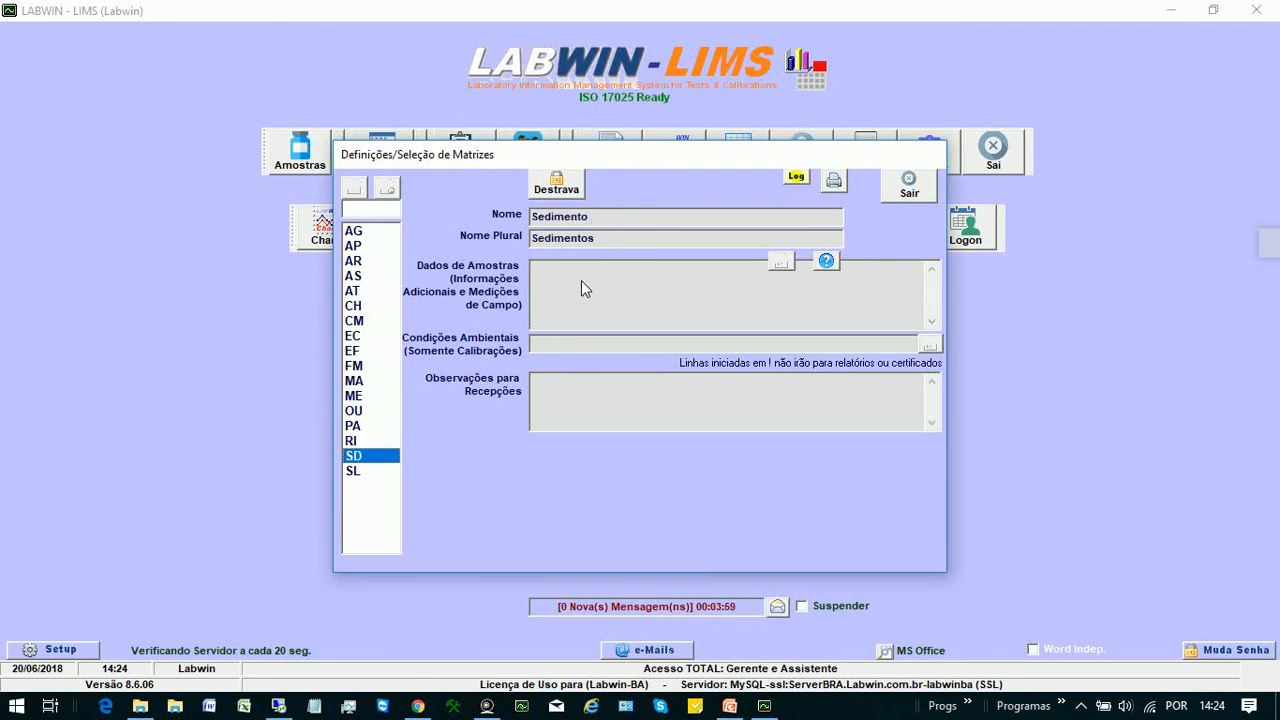
key(Down)
Go back up the matrix list, compare the sample data of the water matrices with Chorume, and reselect Água de Poço (AP)
key(Up)
key(Up)
key(Up)
key(Up)
key(Up)
key(Up)
key(Up)
key(Up)
key(Up)
key(Up)
key(Up)
key(Up)
key(Up)
key(Up)
key(Up)
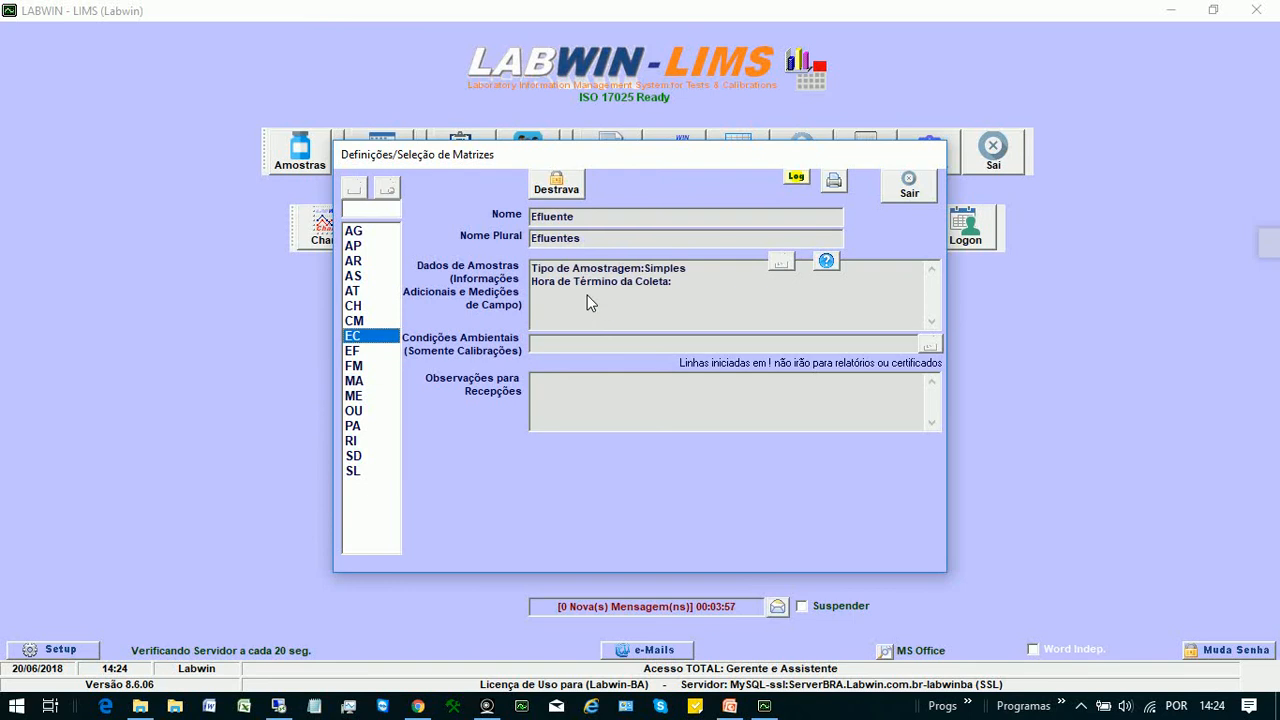
key(Up)
key(Down)
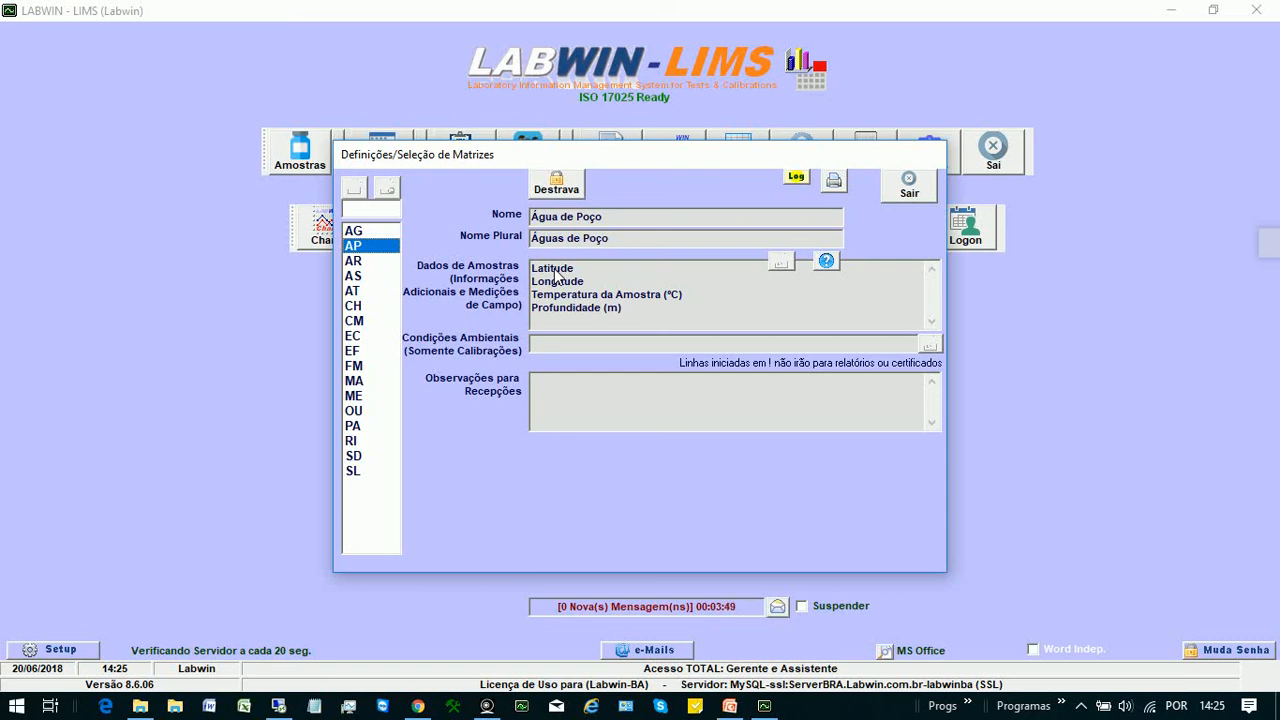
key(Down)
key(Down)
key(Down)
key(Down)
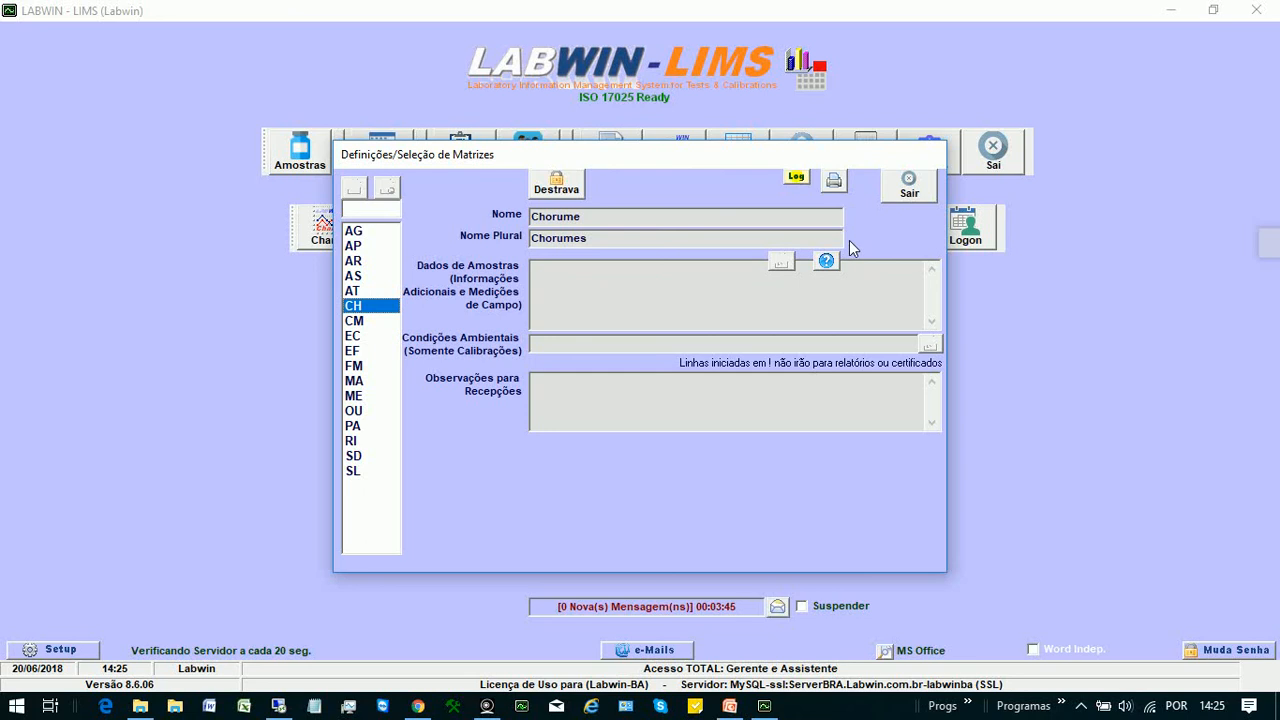
key(Up)
key(Up)
key(Up)
key(Up)
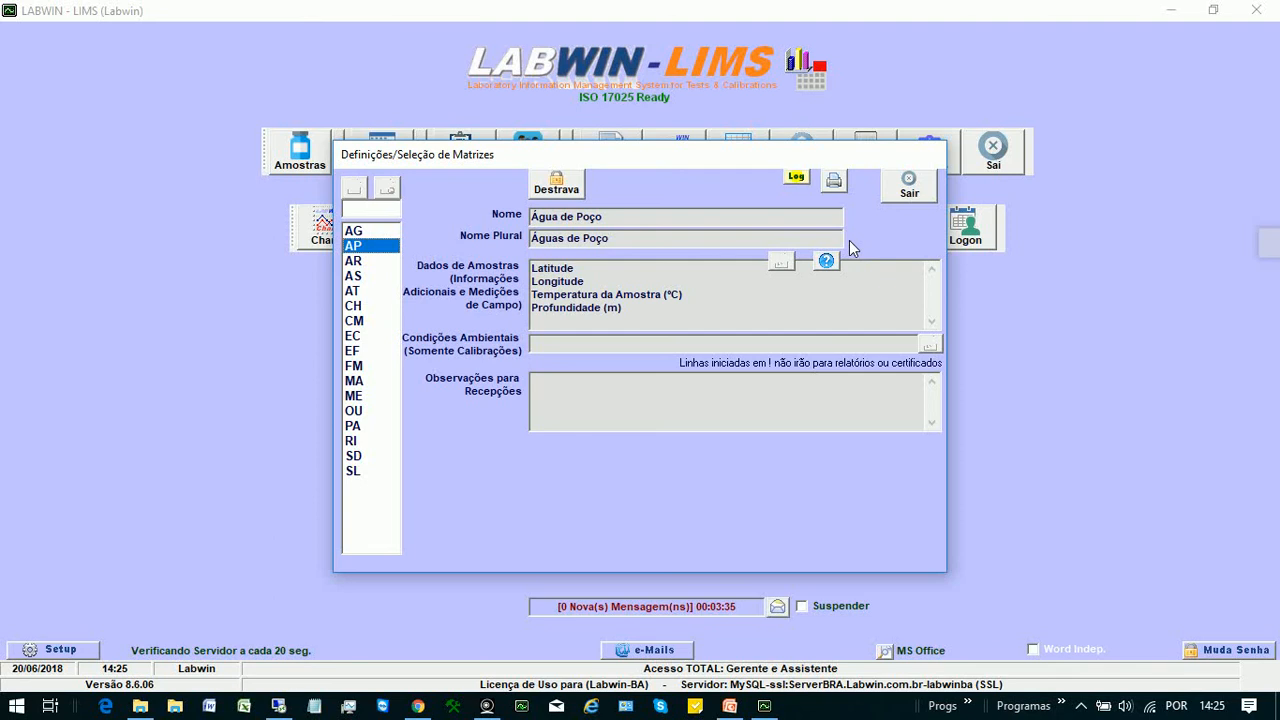
Unlock the matrix definitions, check the options for adding a new matrix without creating one, and close the window
click(556, 184)
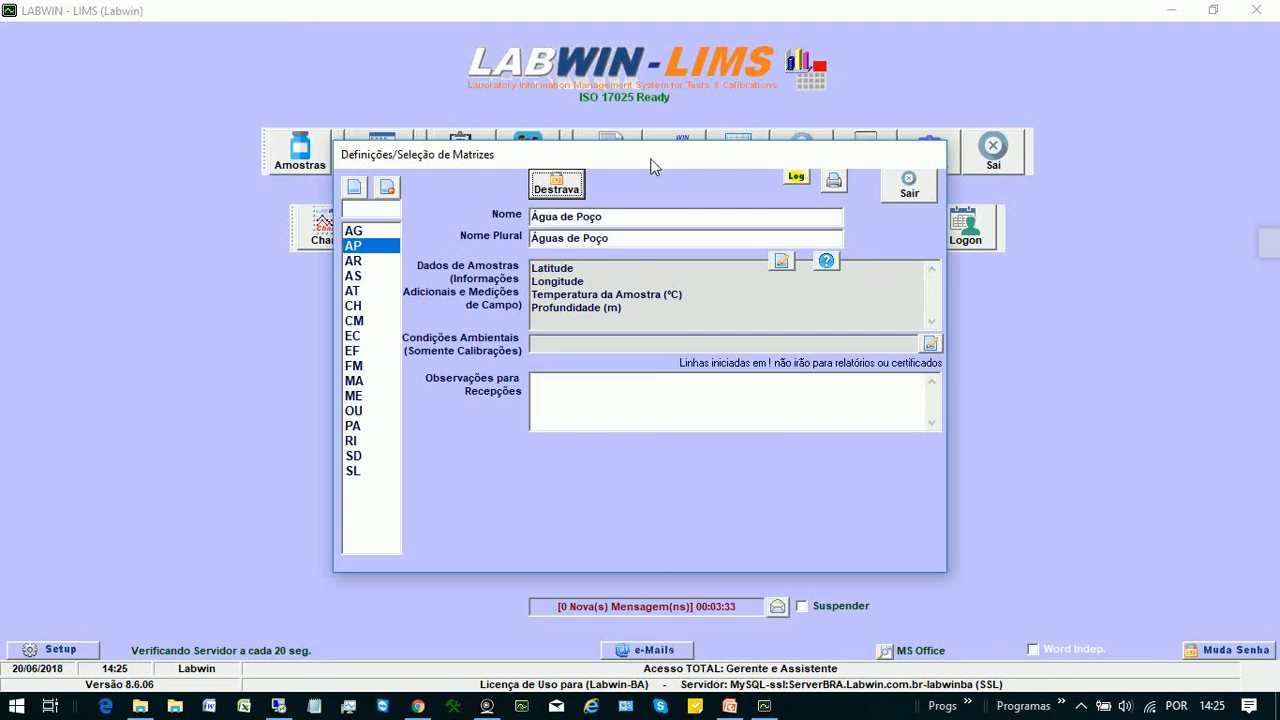
click(354, 187)
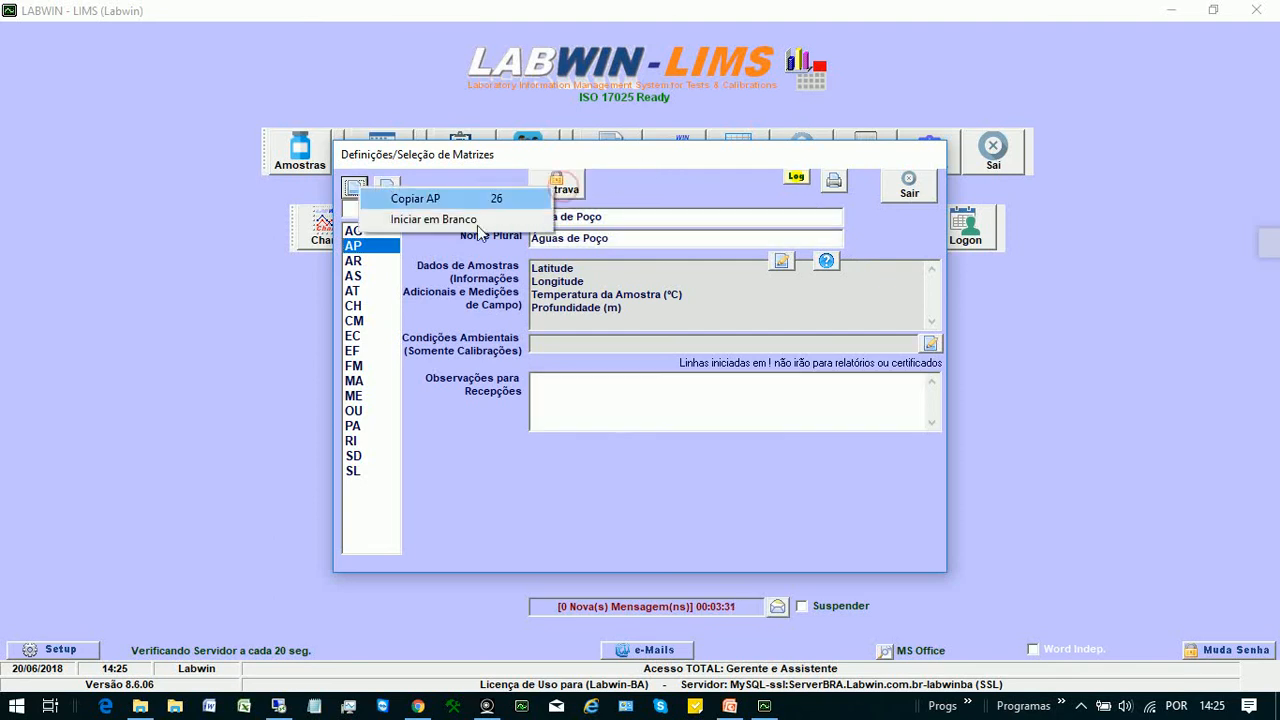
key(Escape)
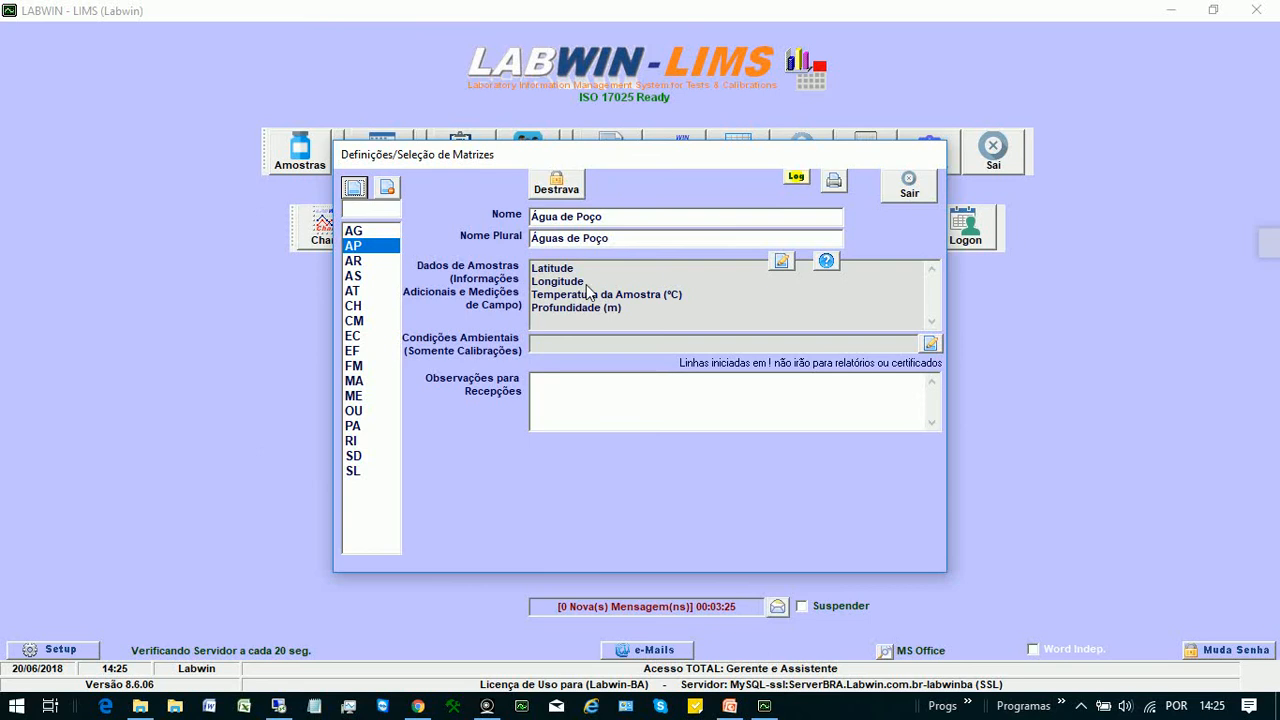
key(Escape)
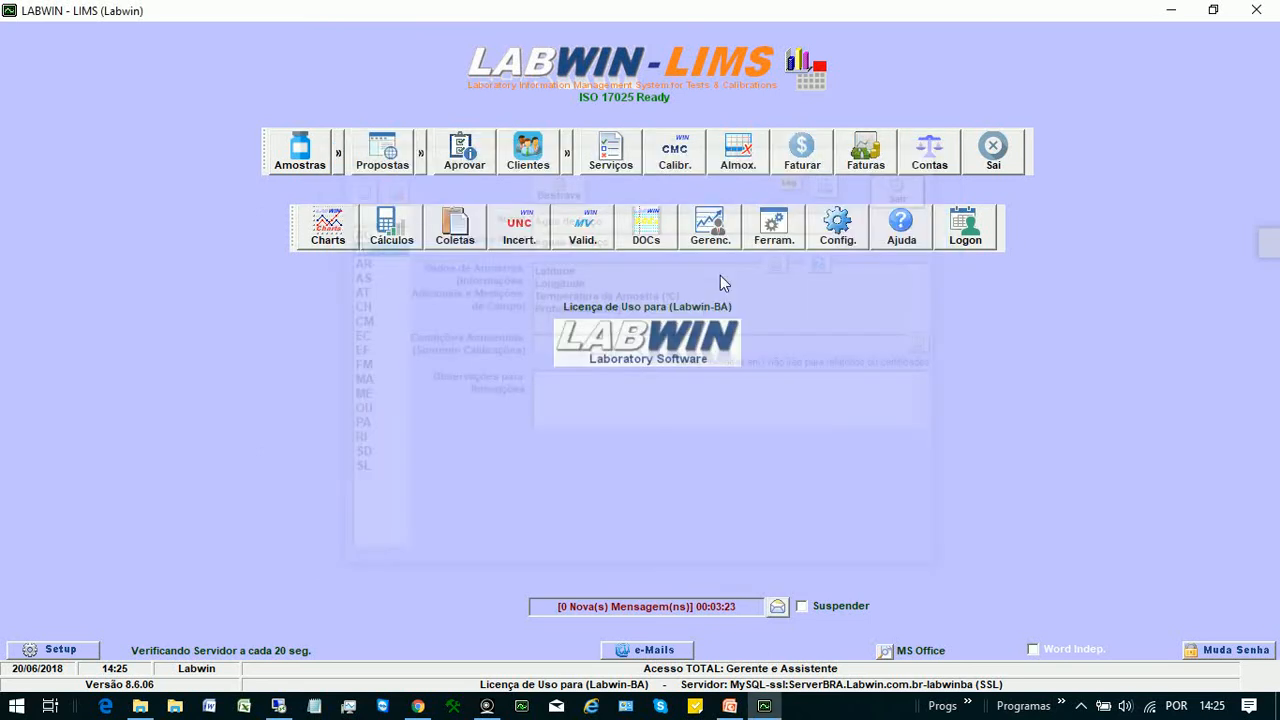
Open Exemplo - Coleta de Água subterrânea from Textos Especiais de Coletas for editing, keeping its name
click(848, 216)
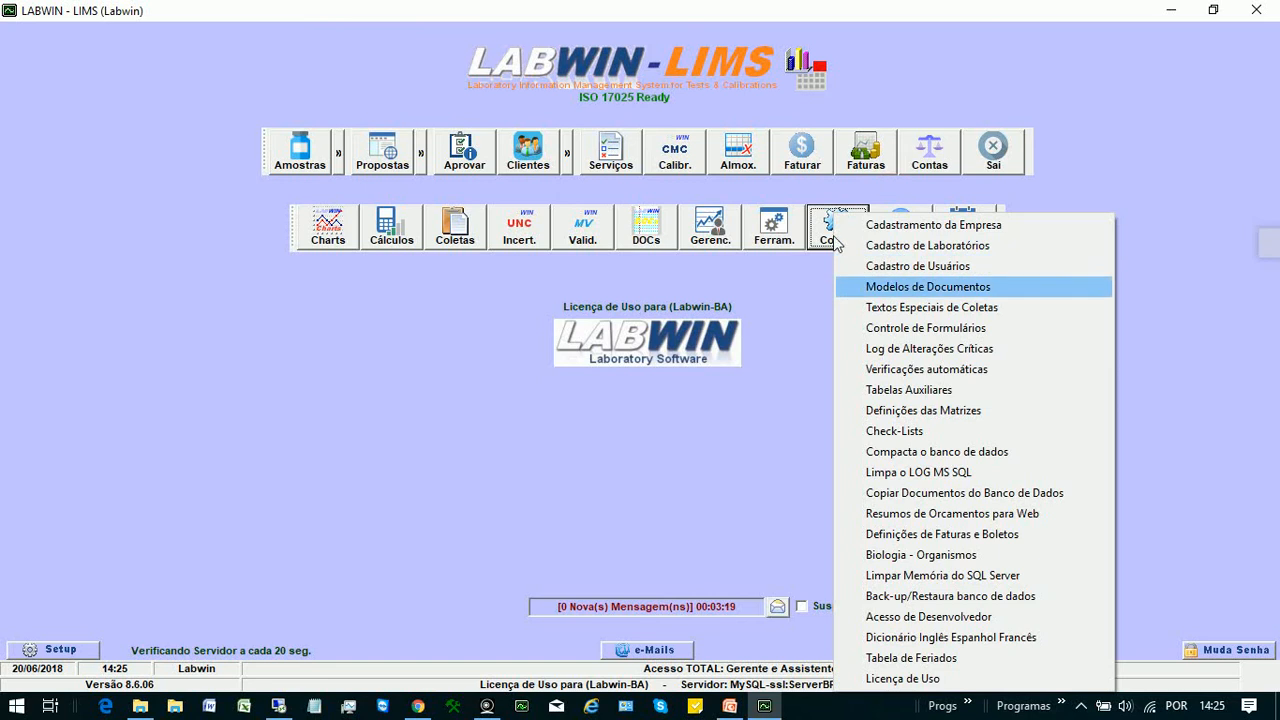
click(968, 316)
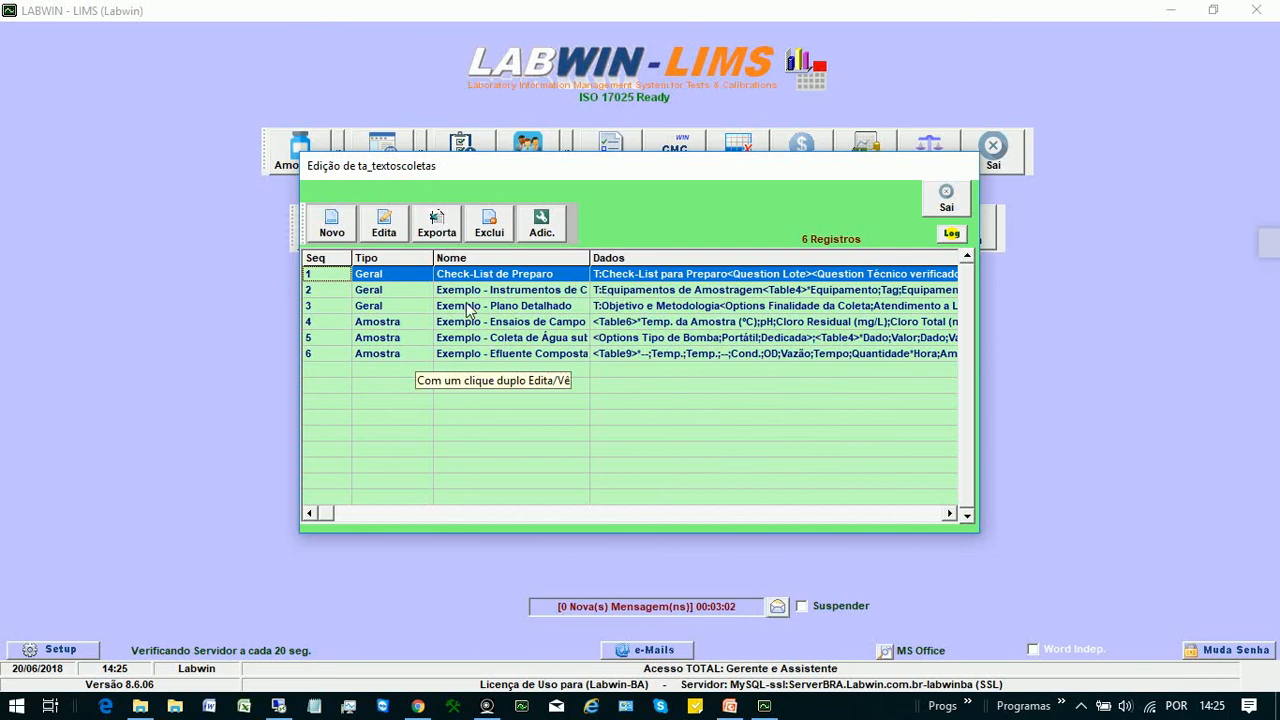
click(458, 337)
double_click(472, 336)
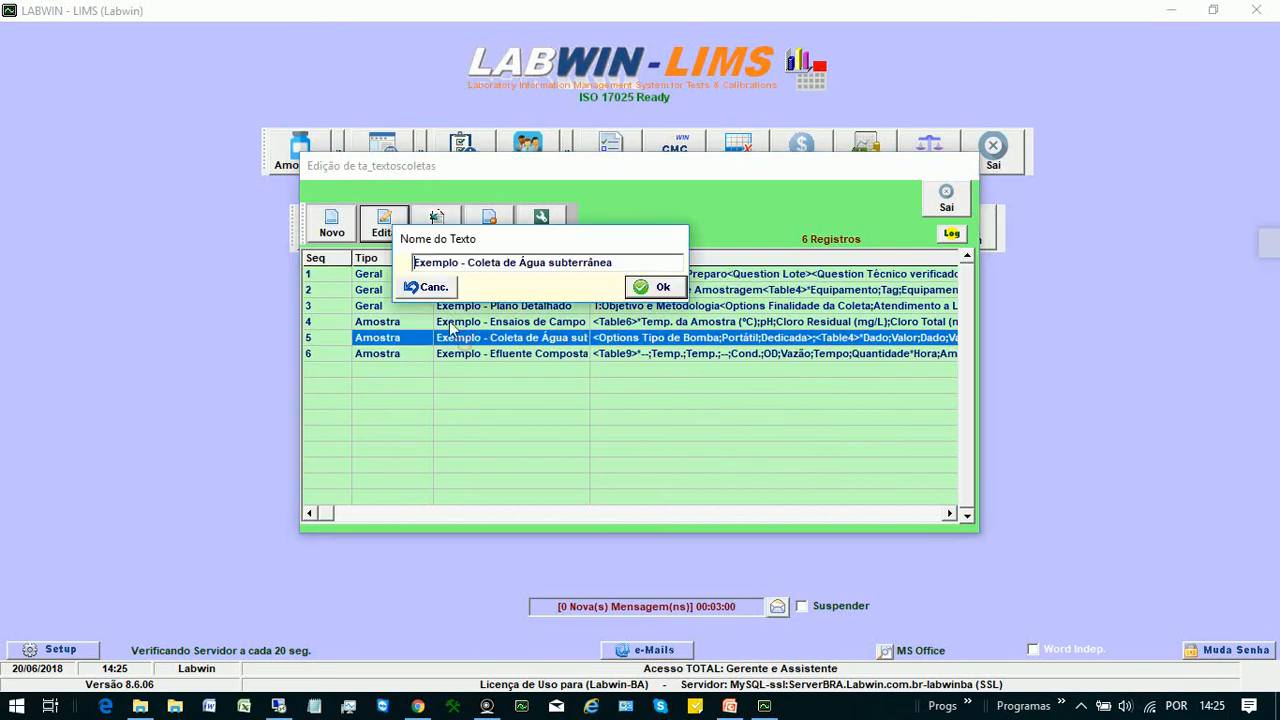
key(Return)
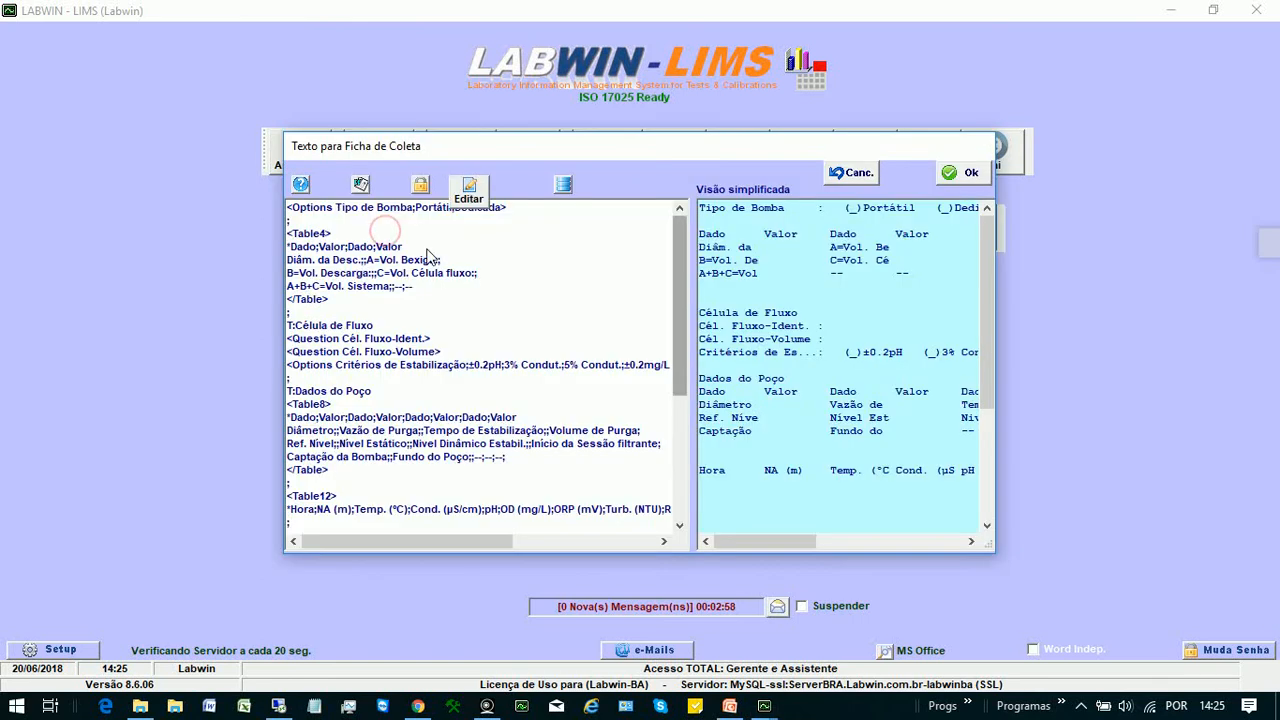
Open the groundwater collection text in the Ficha de Coleta form editor and check the choices for Tipo de Bomba without picking one
click(649, 299)
key(Down)
key(Down)
key(Down)
key(Down)
key(Down)
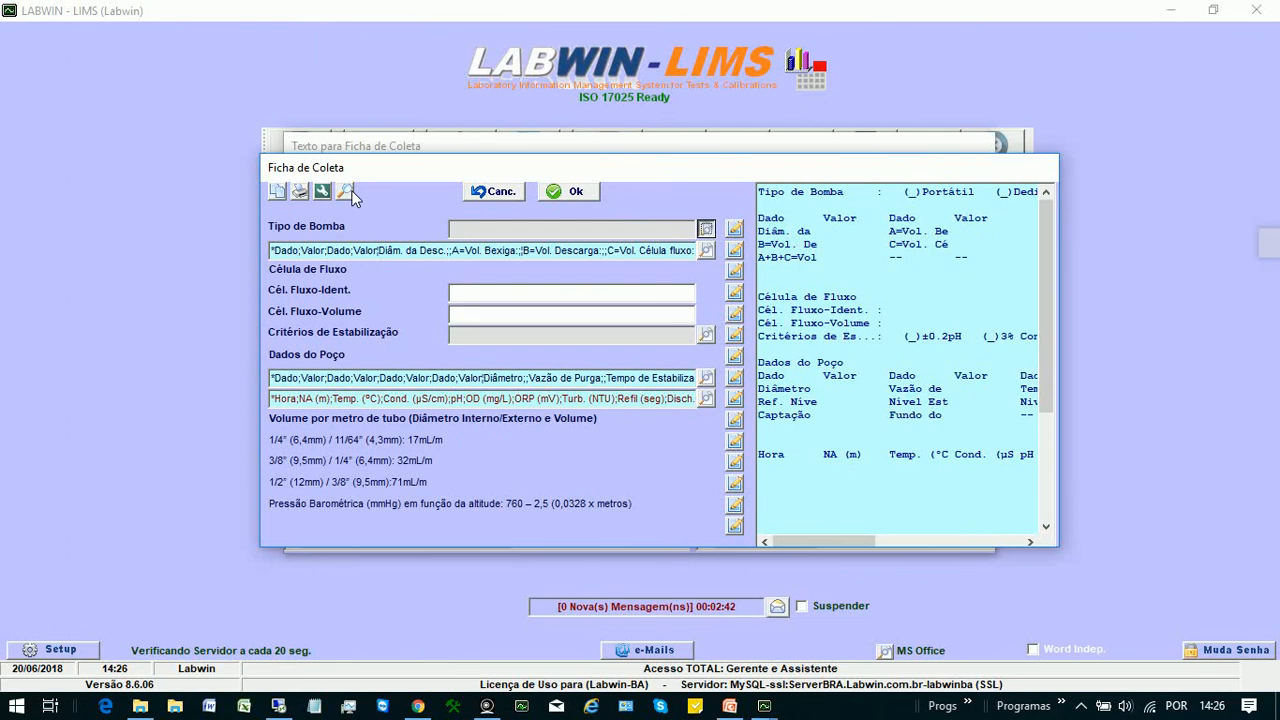
click(707, 229)
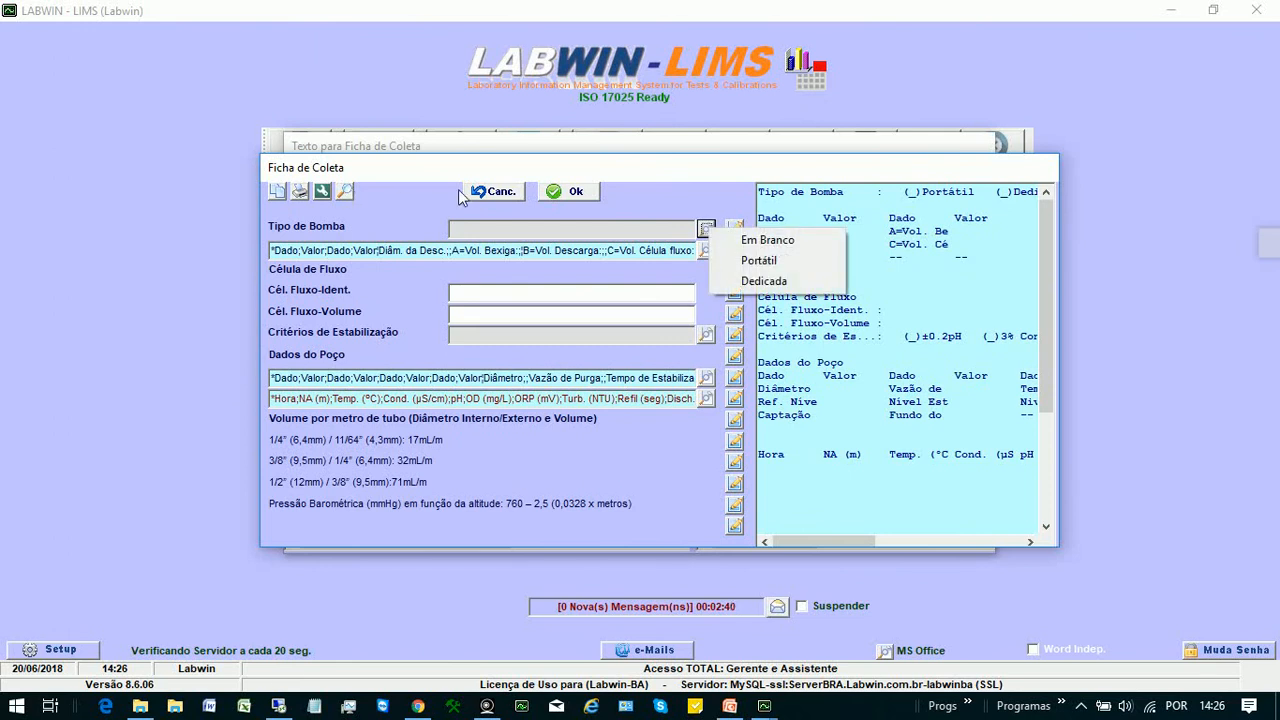
click(462, 188)
click(352, 178)
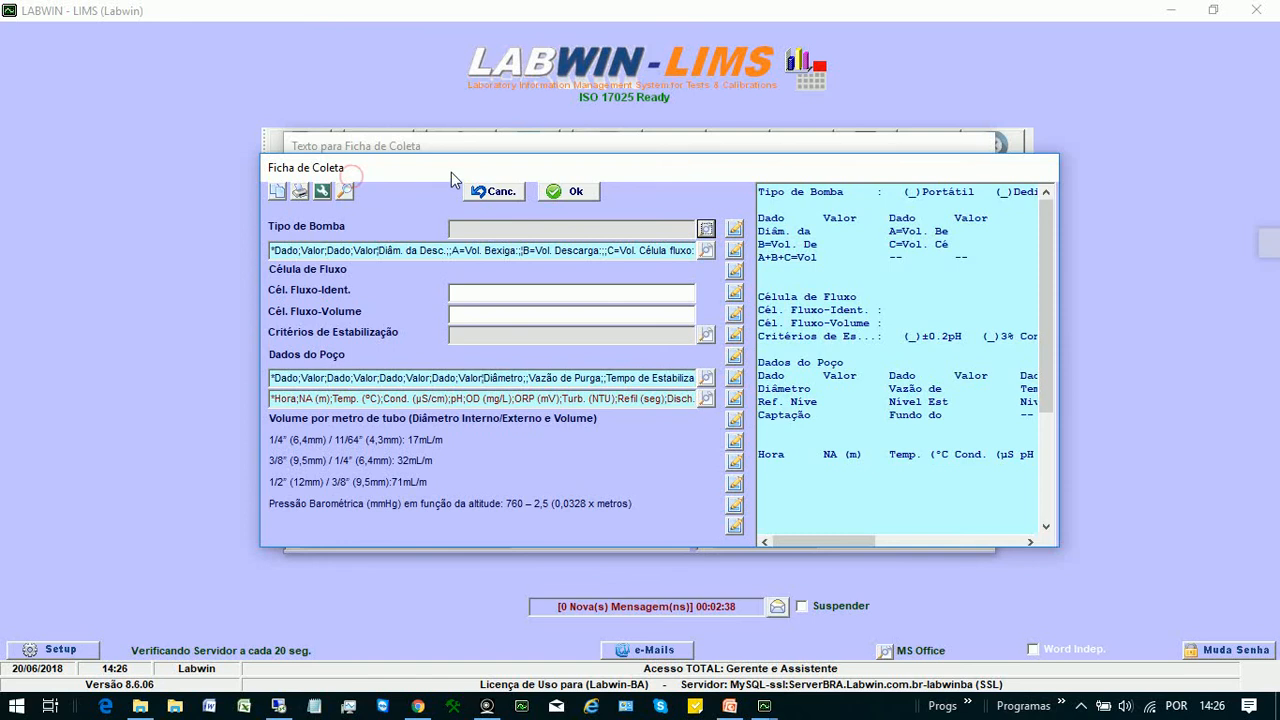
Go through the choices for Tipo de Bomba once more, keeping the field blank
click(707, 229)
key(Down)
key(Down)
key(Down)
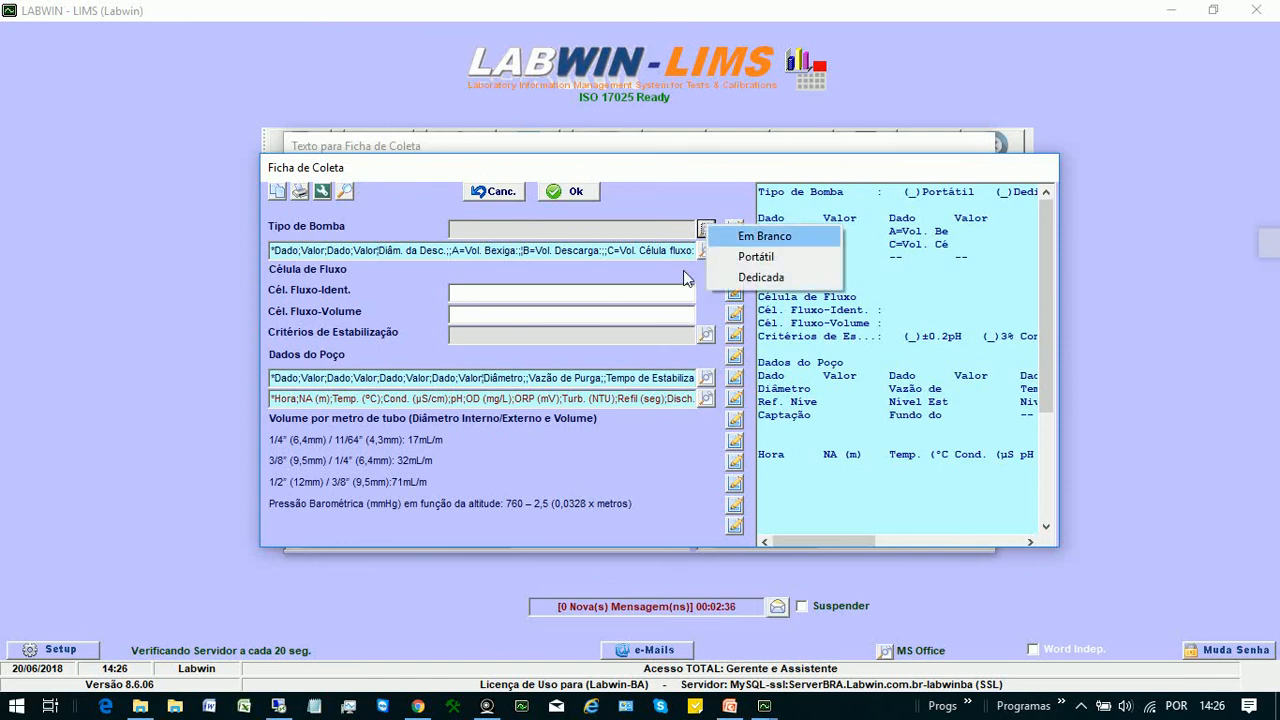
key(Return)
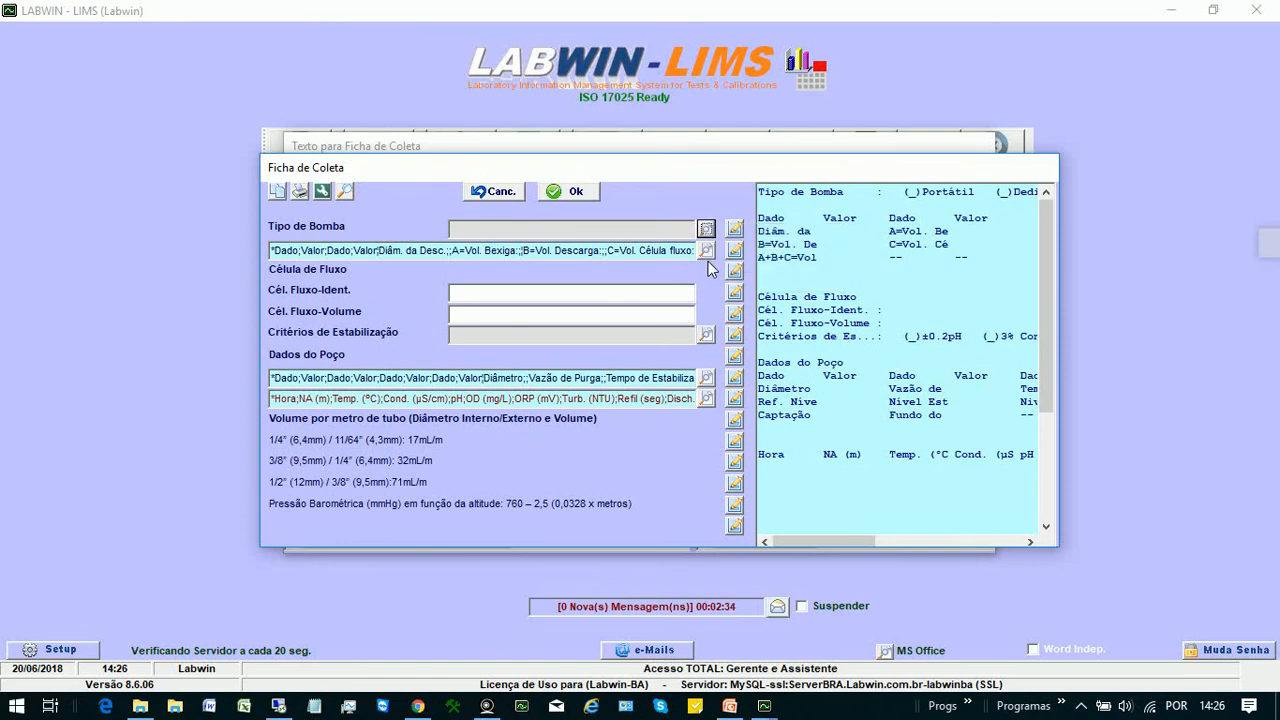
Check the insert, delete and edit options for the table line below Tipo de Bomba without applying any
click(735, 250)
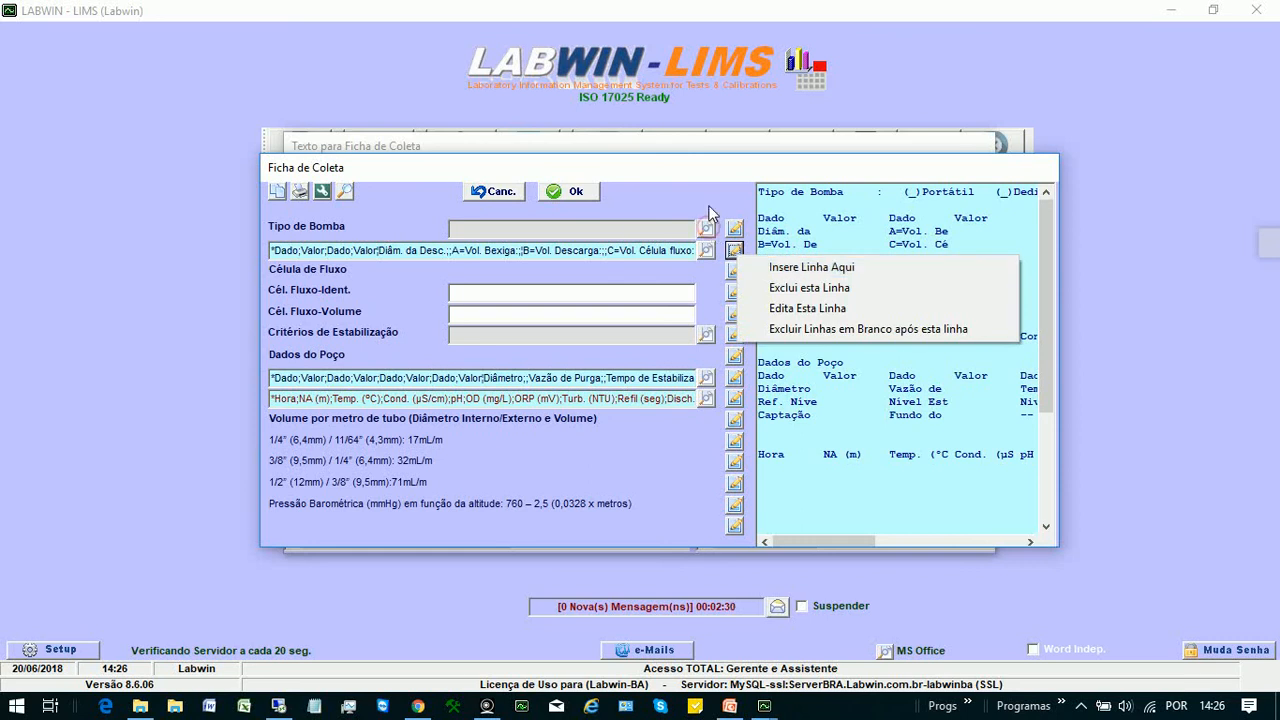
key(Down)
key(Escape)
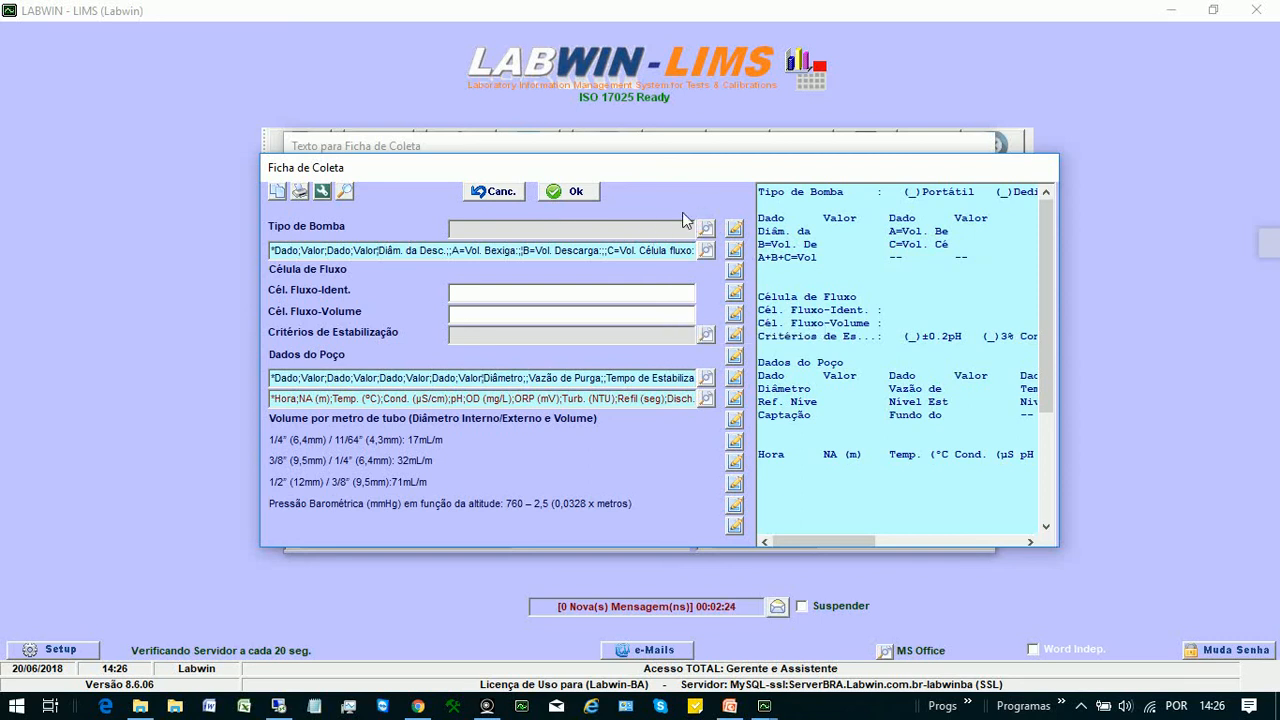
Examine the element types that can be added after the form's last line, from Texto Simples to Campo de Observações, without adding one
click(735, 526)
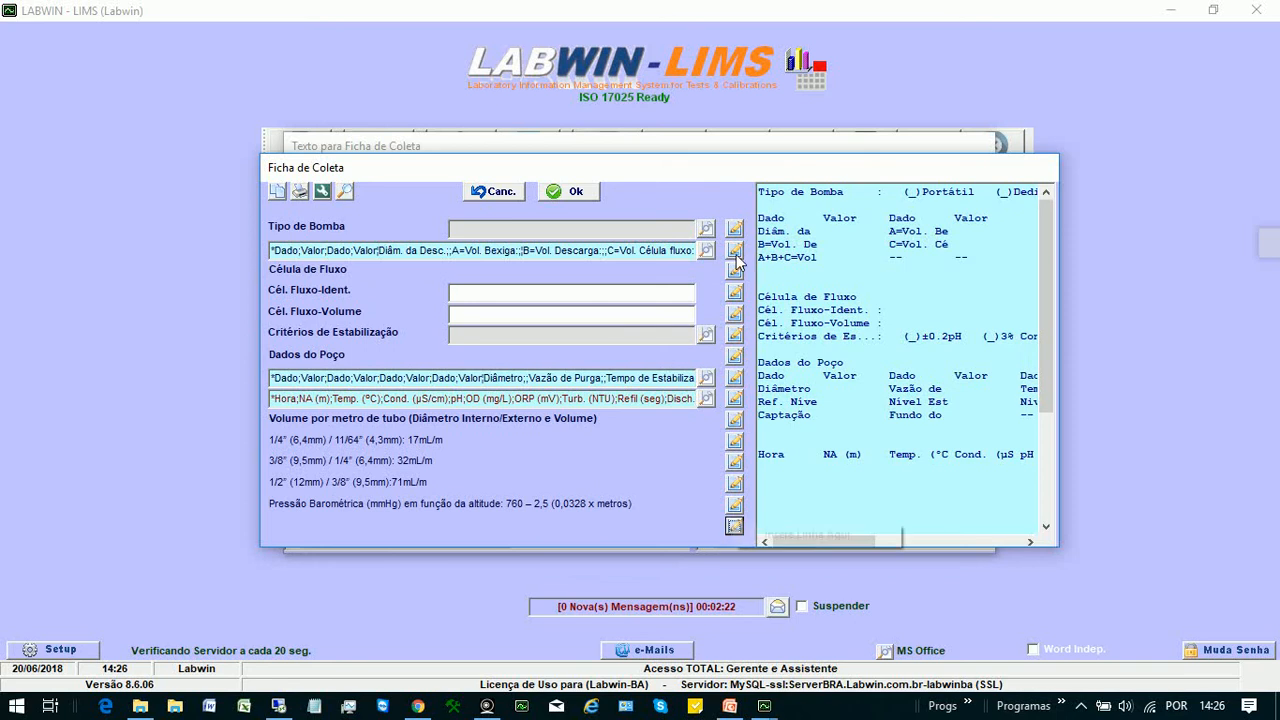
click(755, 535)
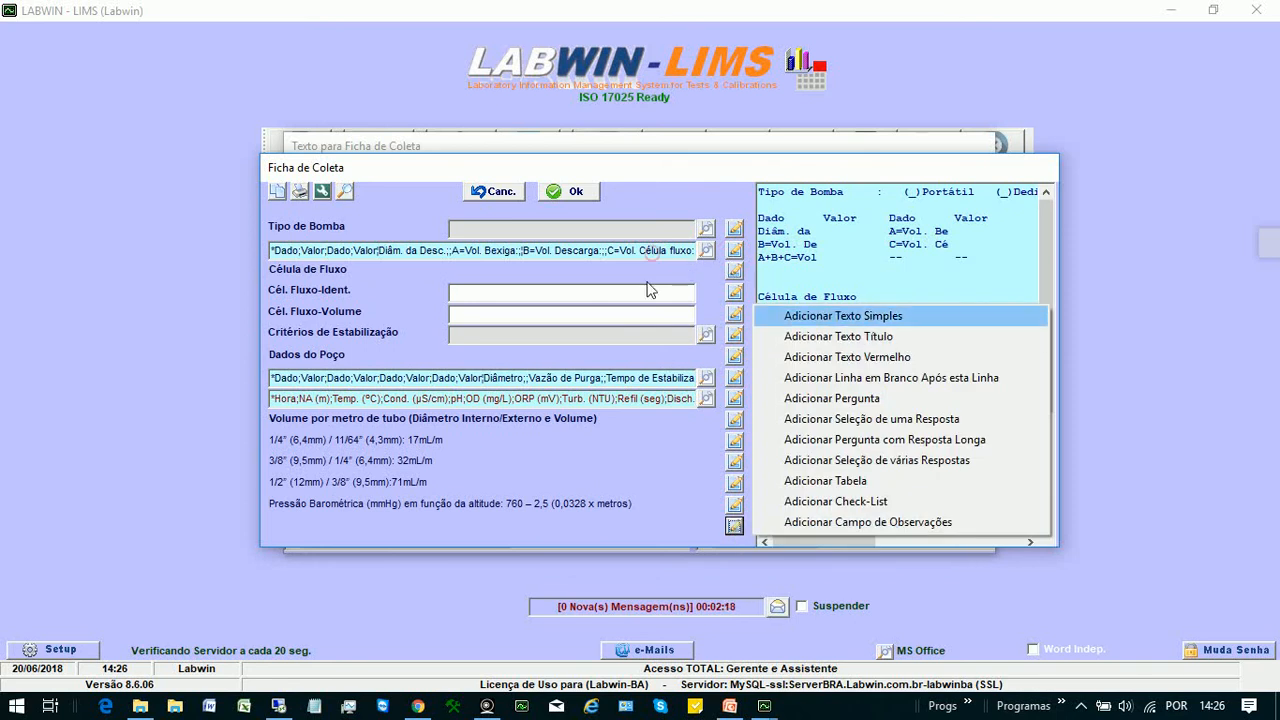
key(Down)
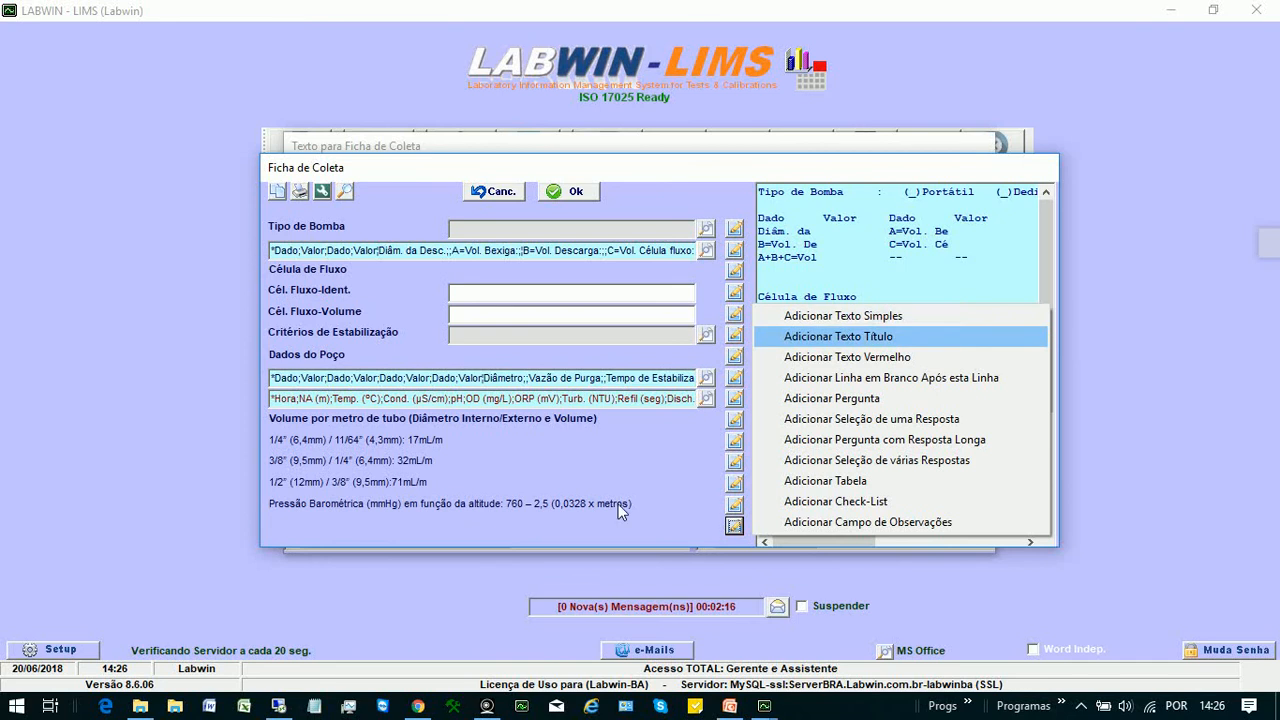
key(Up)
key(Down)
key(Down)
key(Down)
key(Down)
key(Down)
key(Down)
key(Up)
key(Up)
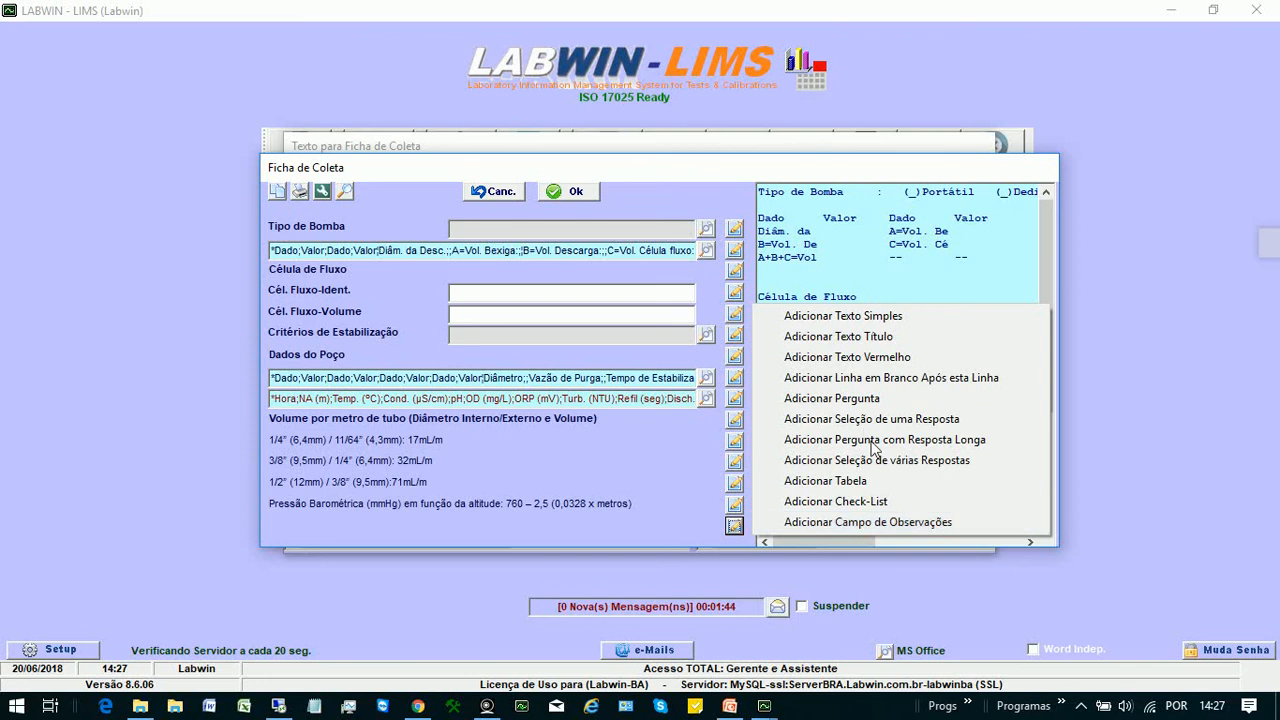
key(Escape)
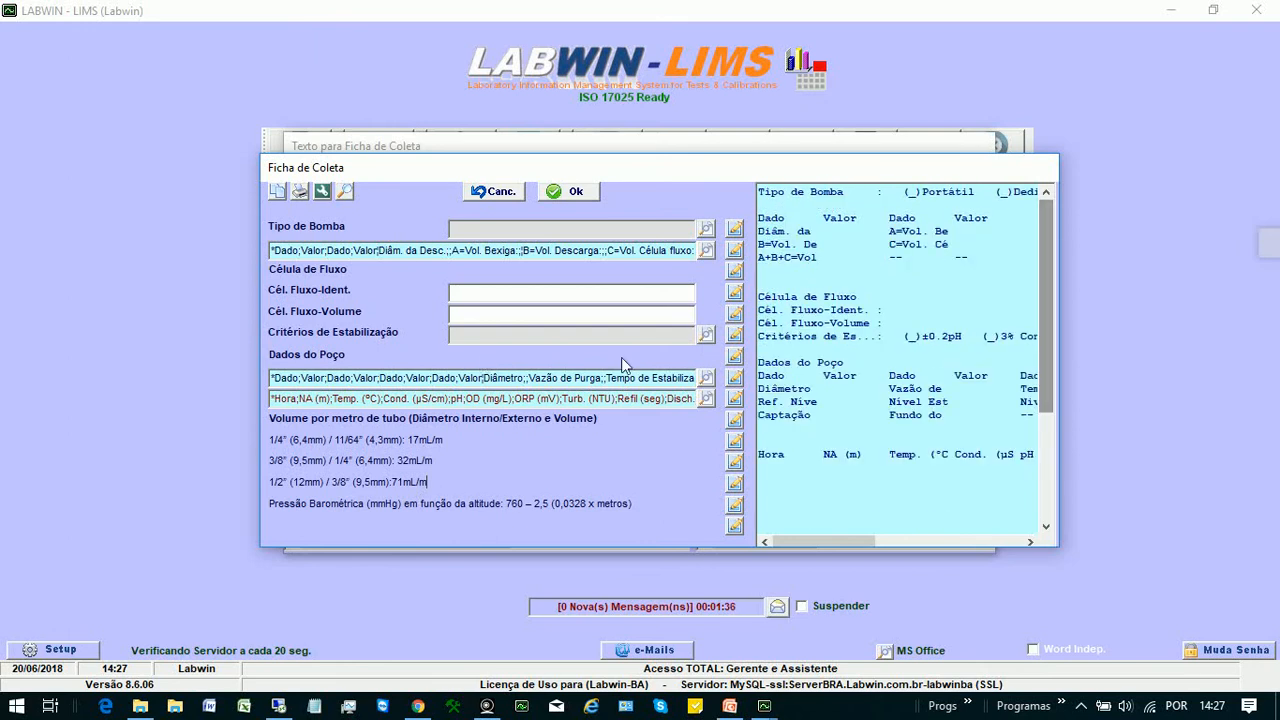
Review the preview of the groundwater collection sheet, and close the form editor and its text window
scroll(702, 274, down, 4)
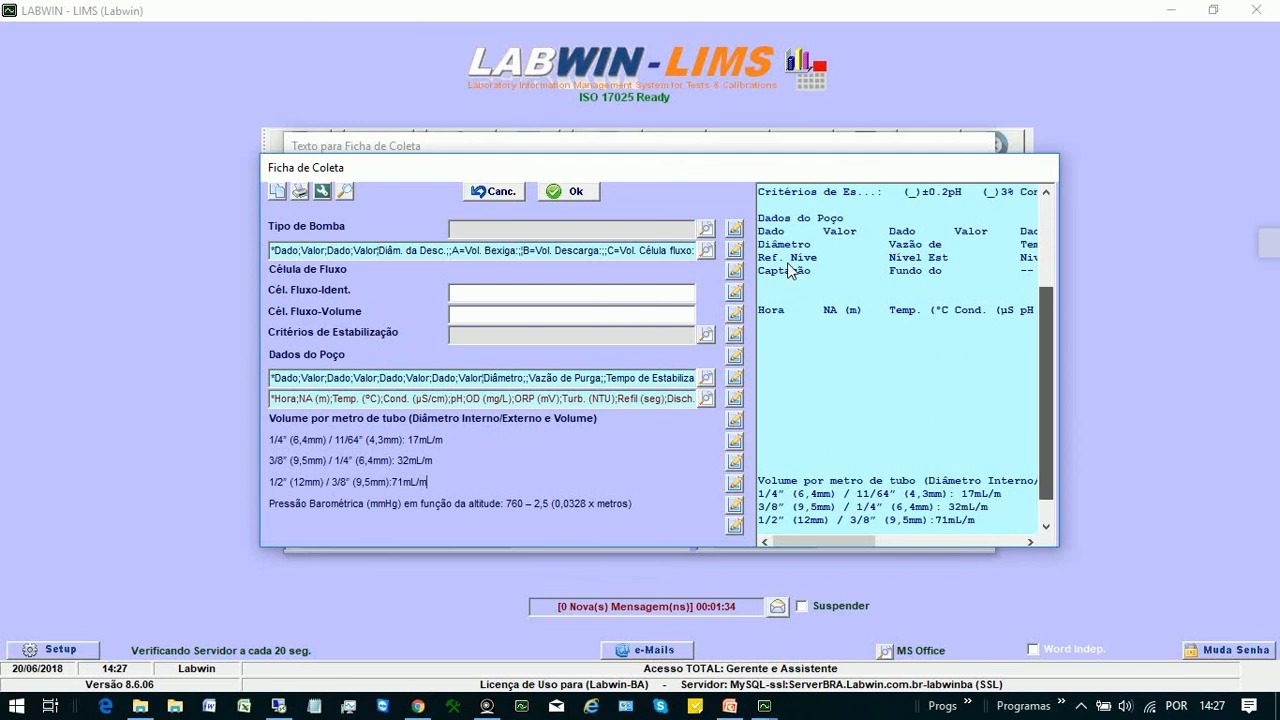
scroll(790, 272, up, 4)
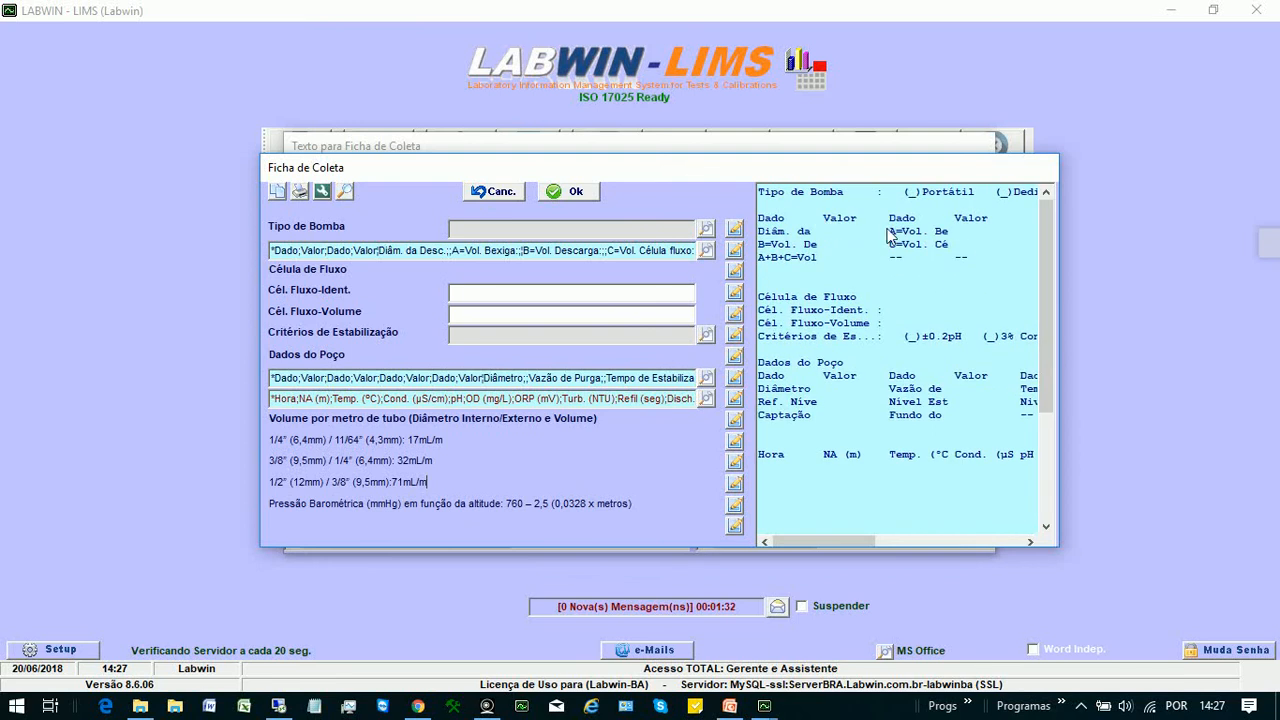
click(1047, 282)
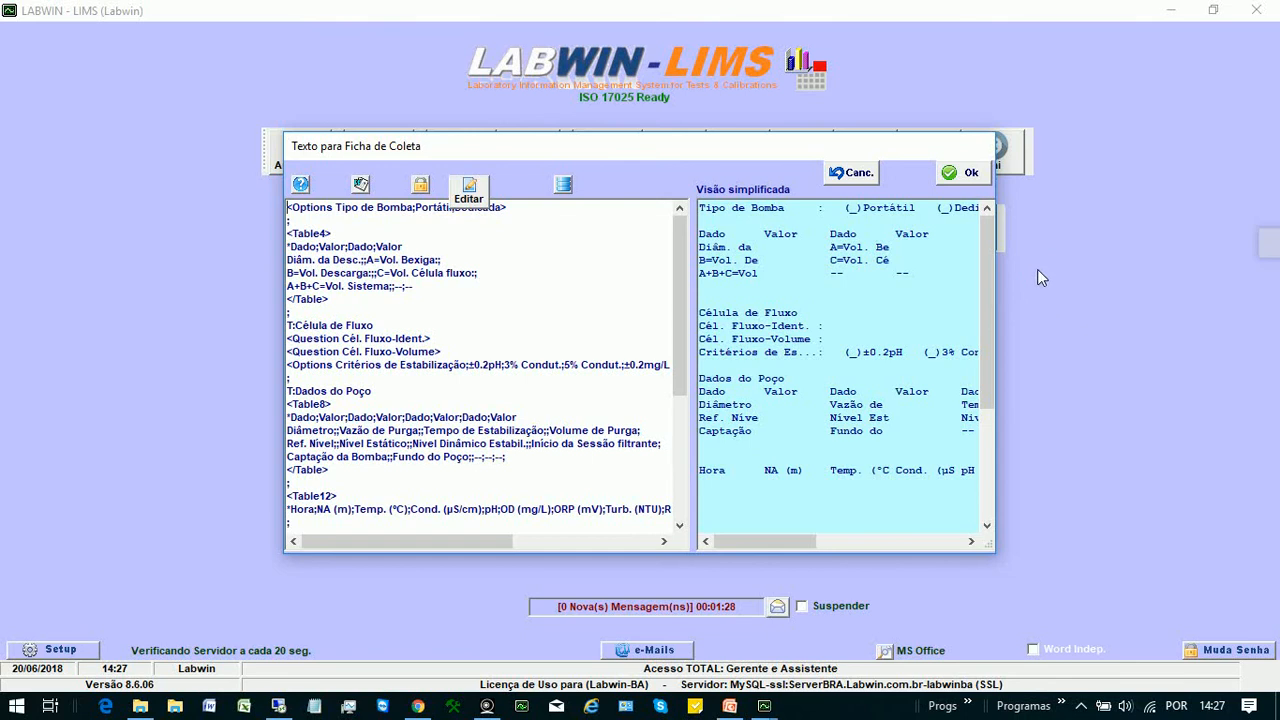
key(Escape)
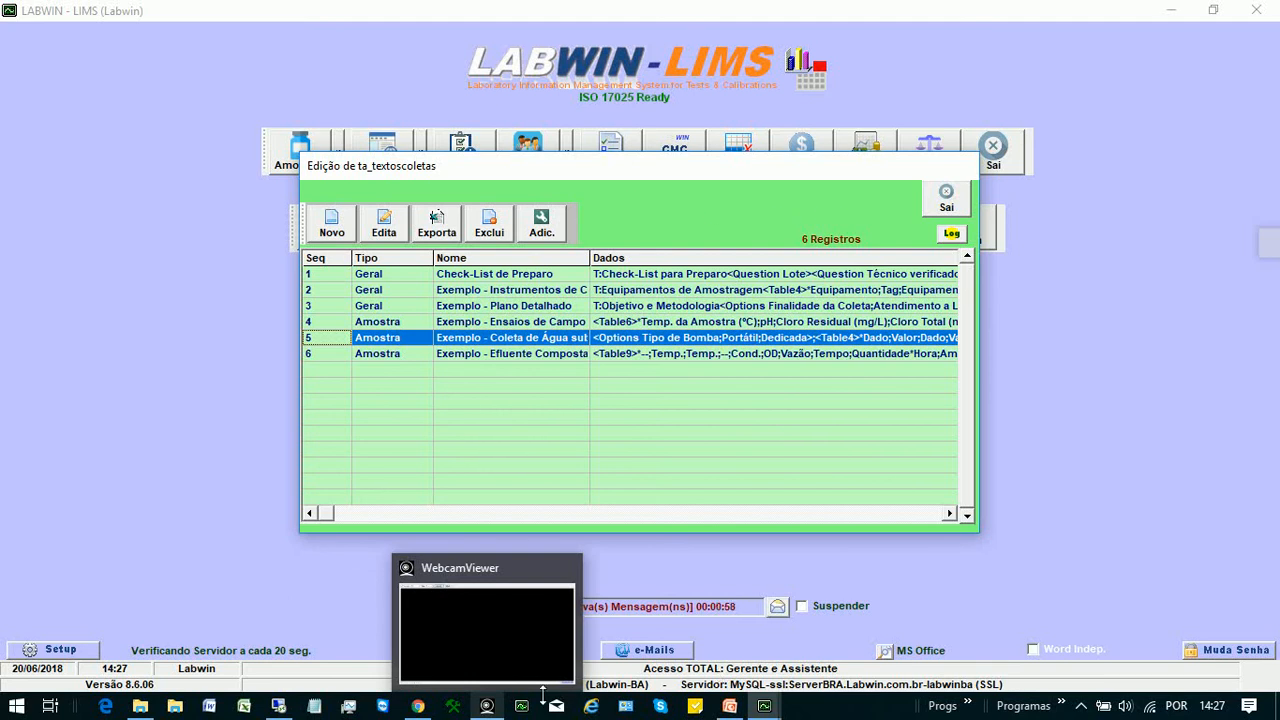
Switch to WebcamViewer and connect the HP Truevision HD camera to show its live picture
click(488, 708)
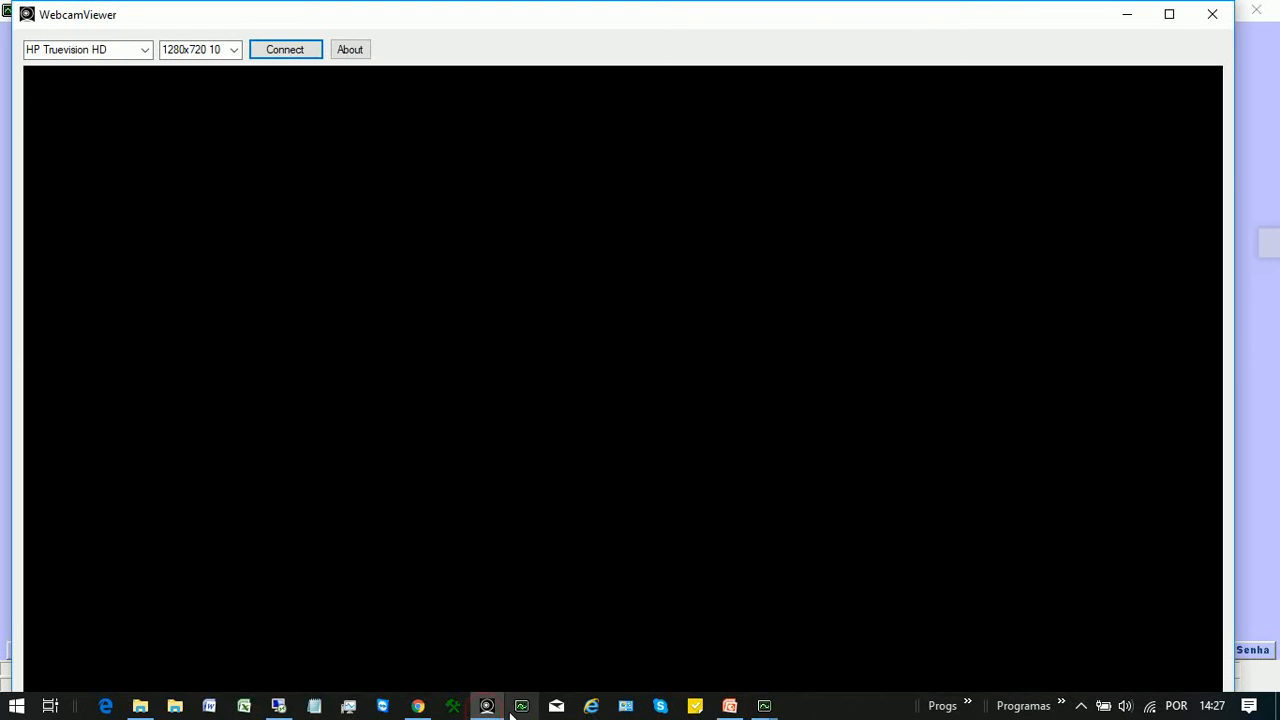
key(Return)
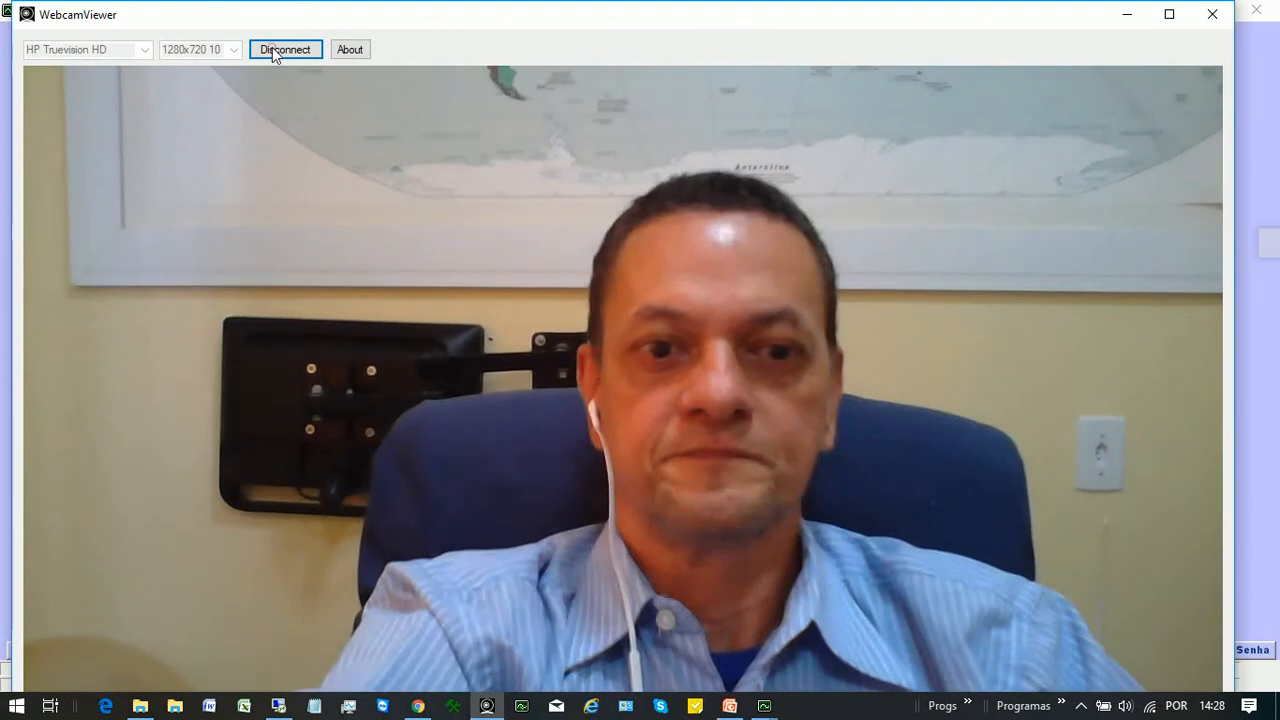
click(274, 48)
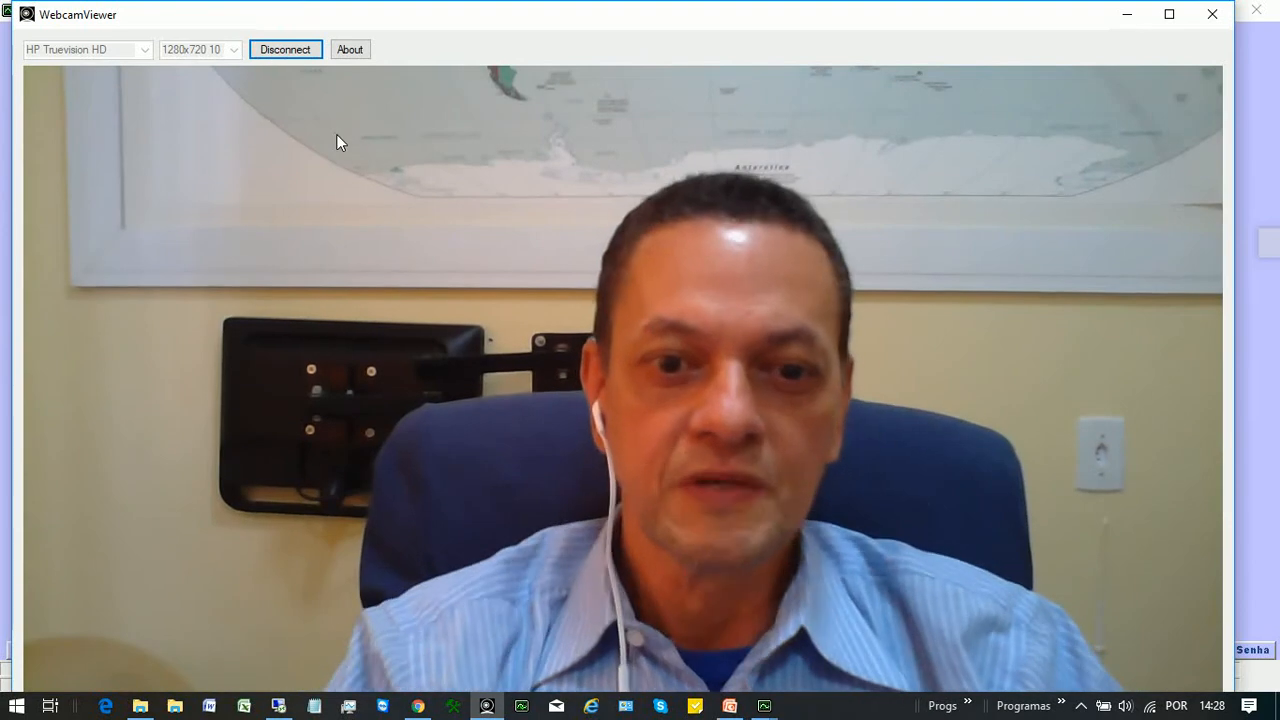